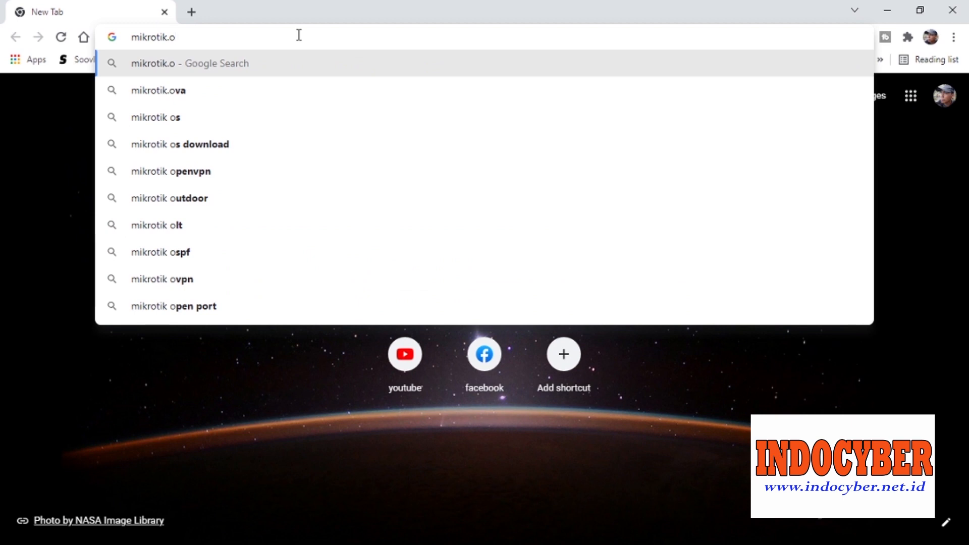
Load mikrotik.com and go to its Software downloads page.
key("BackSpace")
type("com")
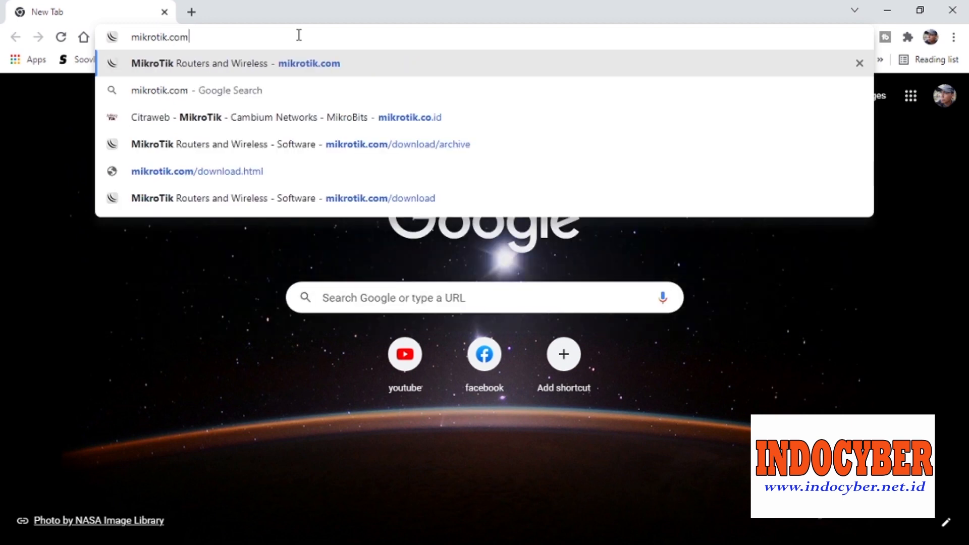
key("Return")
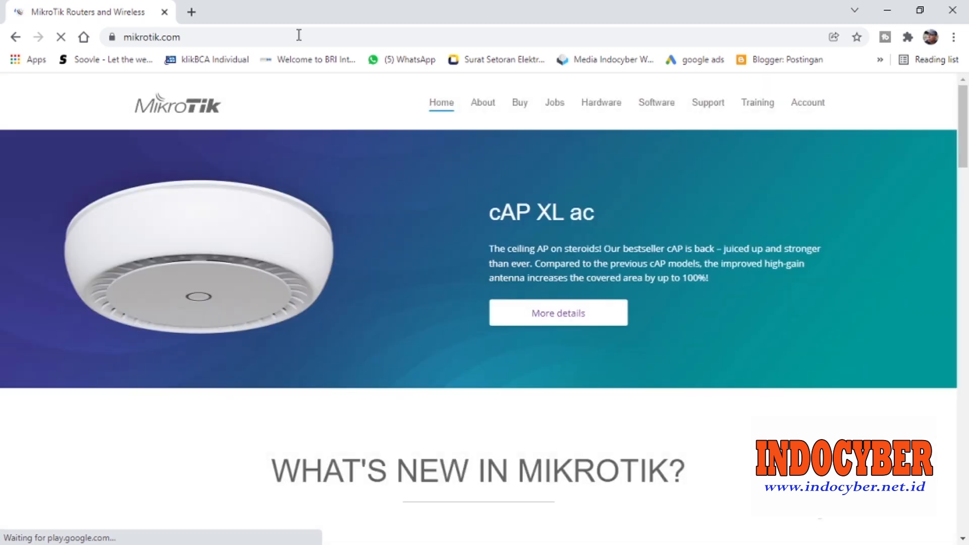
left_click(655, 107)
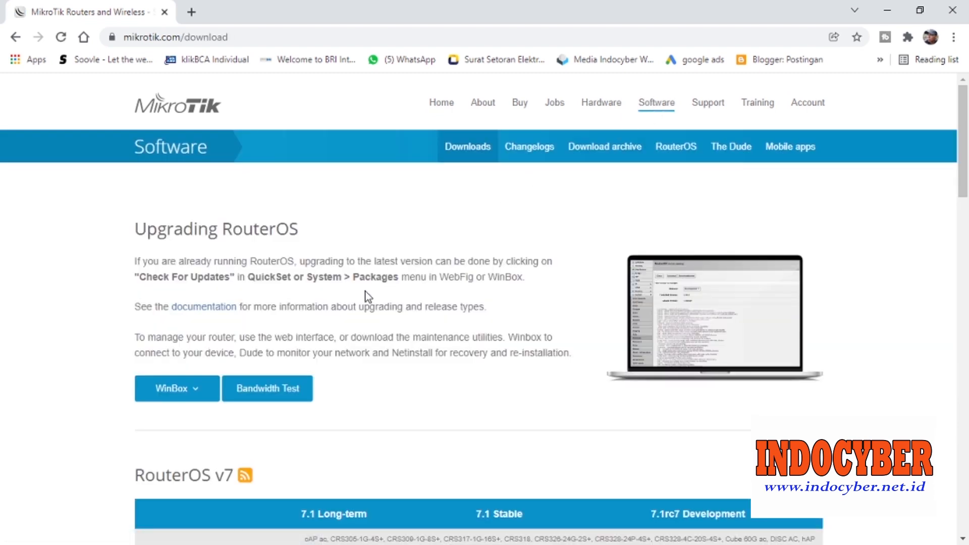
From the RouterOS v7 table, download the 7.1 MIPSBE main package and Netinstall (Windows 64bit).
scroll(366, 360, "down", 3)
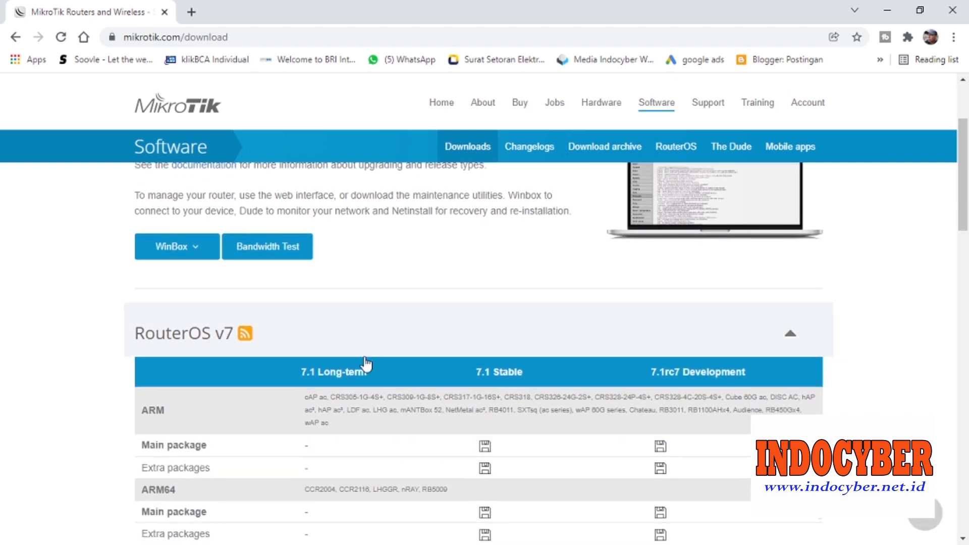
scroll(365, 361, "down", 2)
scroll(365, 358, "down", 3)
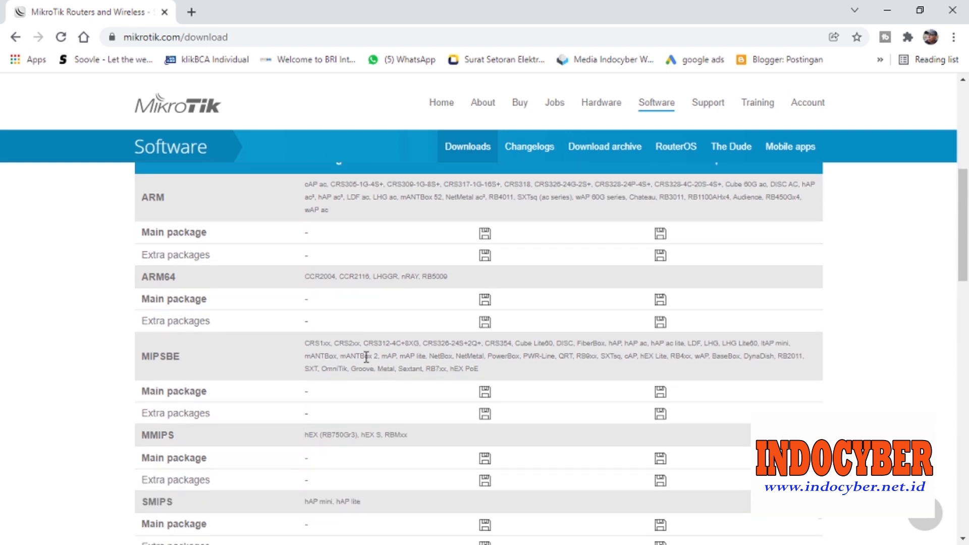
left_click(486, 398)
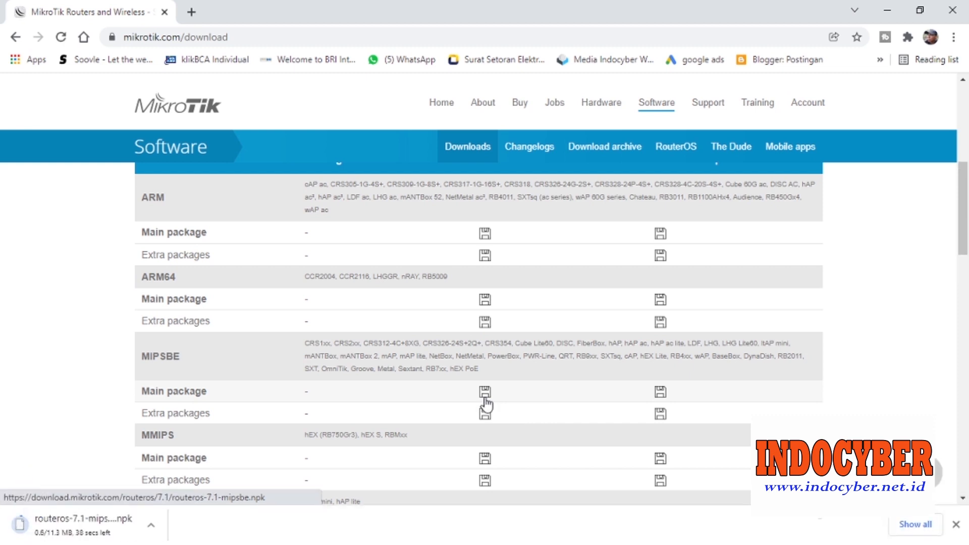
scroll(355, 322, "down", 13)
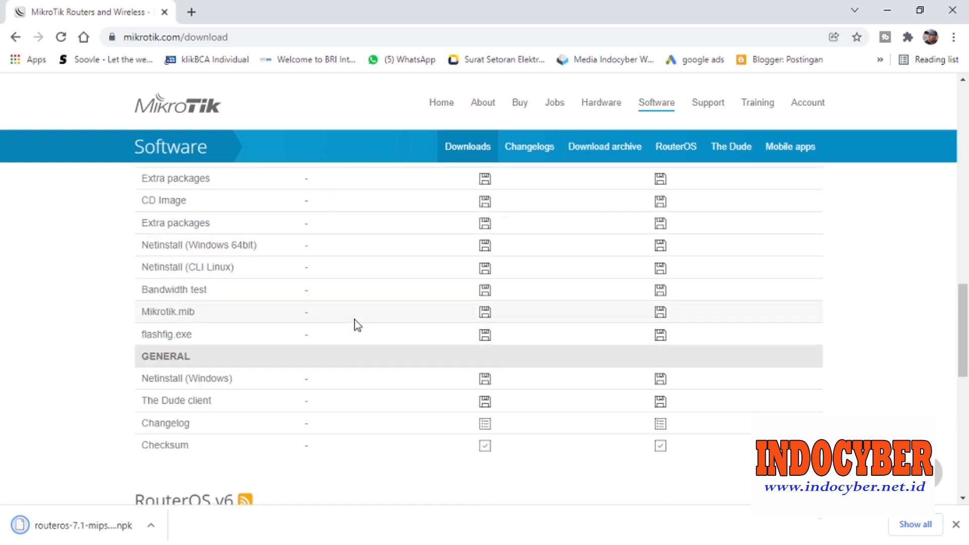
scroll(354, 320, "up", 1)
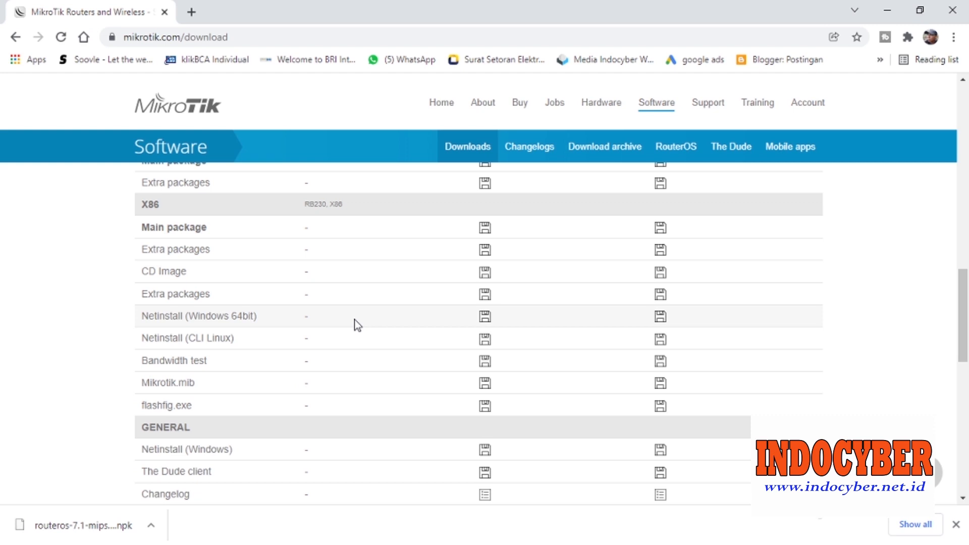
left_click(486, 322)
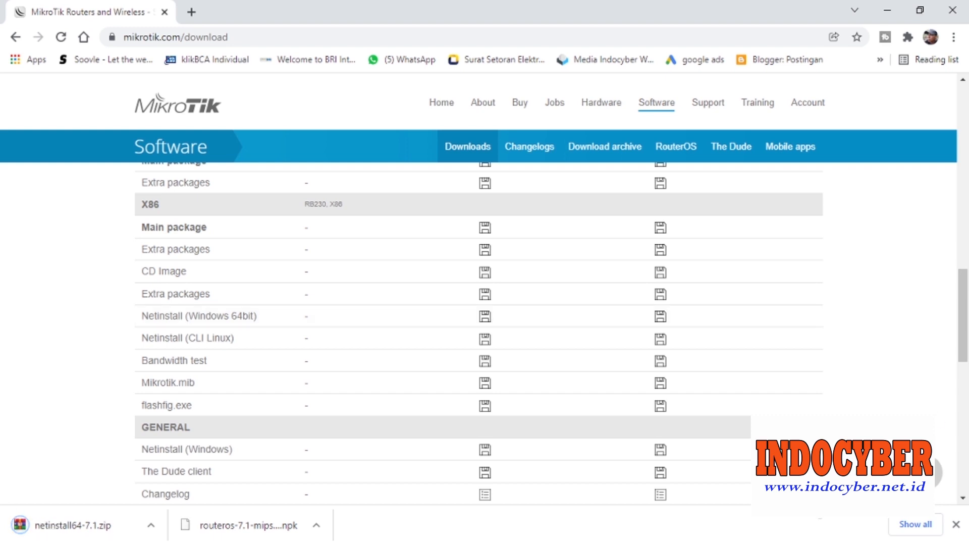
Cut the RouterOS package and Netinstall zip from Downloads, then open Local Disk (D:).
left_click(915, 525)
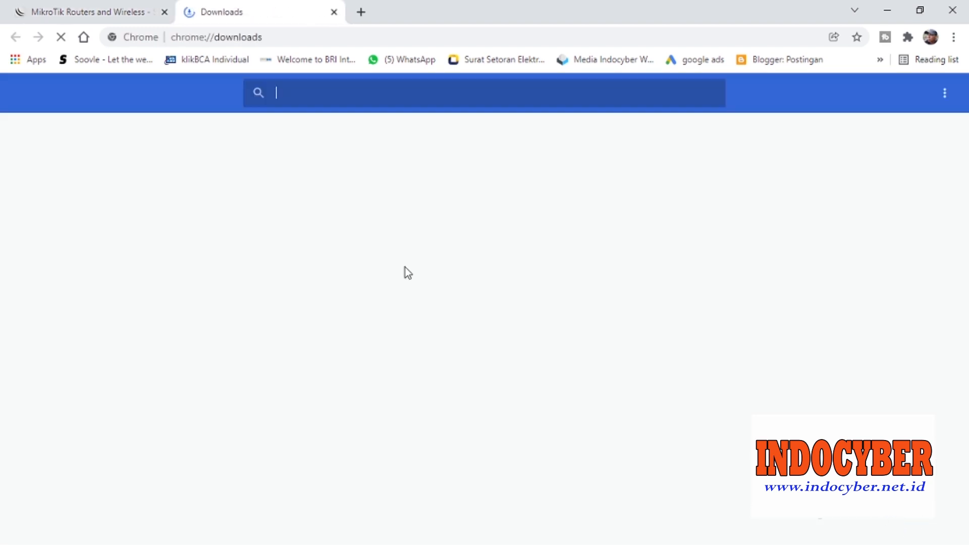
left_click(357, 230)
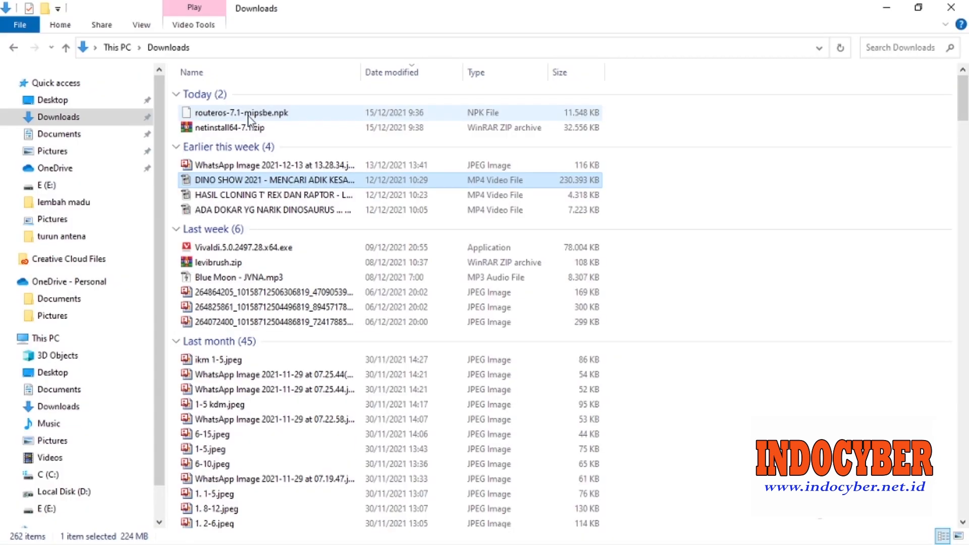
left_click(246, 113)
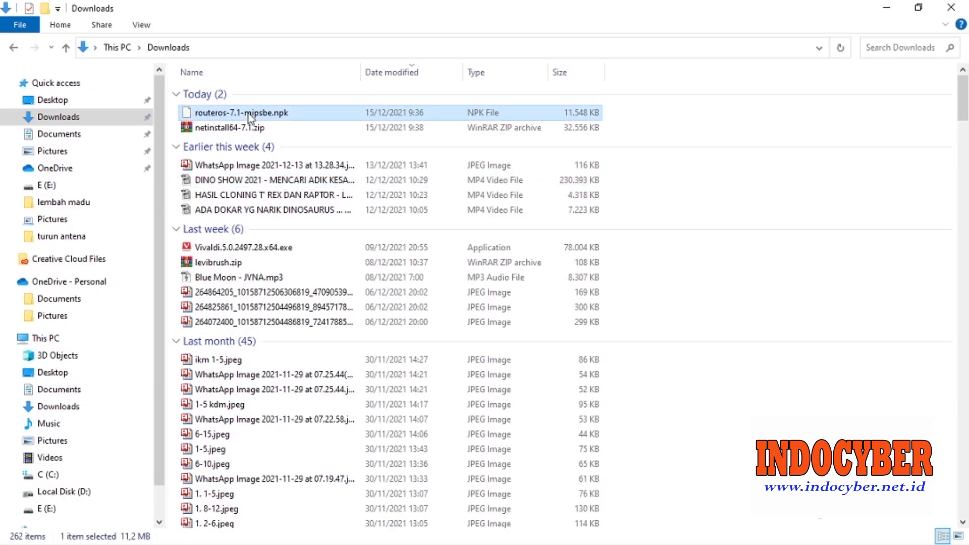
left_click(246, 129, "shift")
right_click(246, 130)
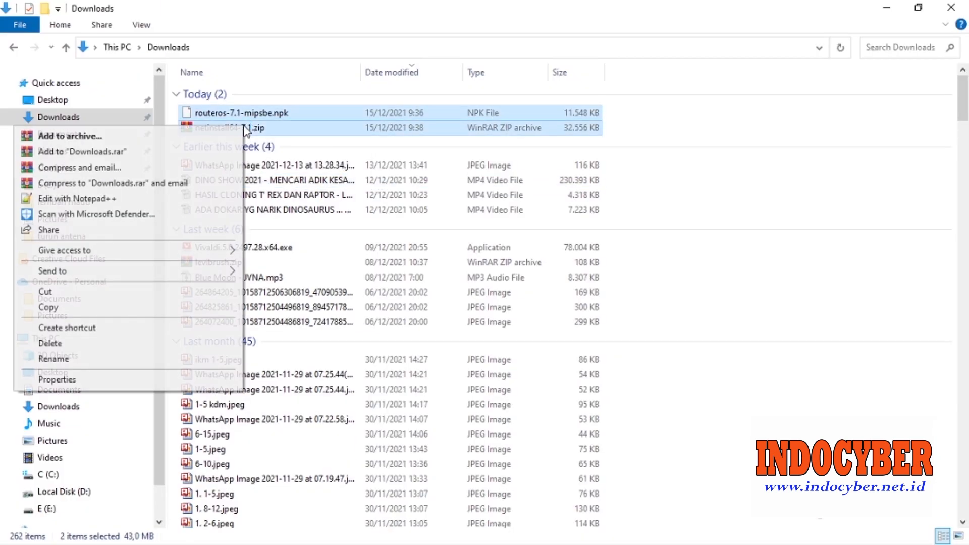
left_click(114, 292)
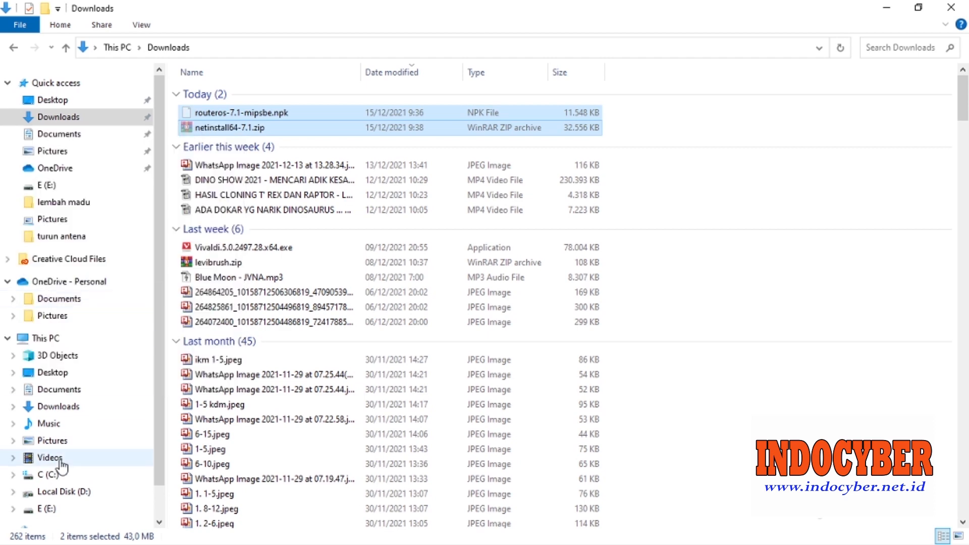
left_click(56, 493)
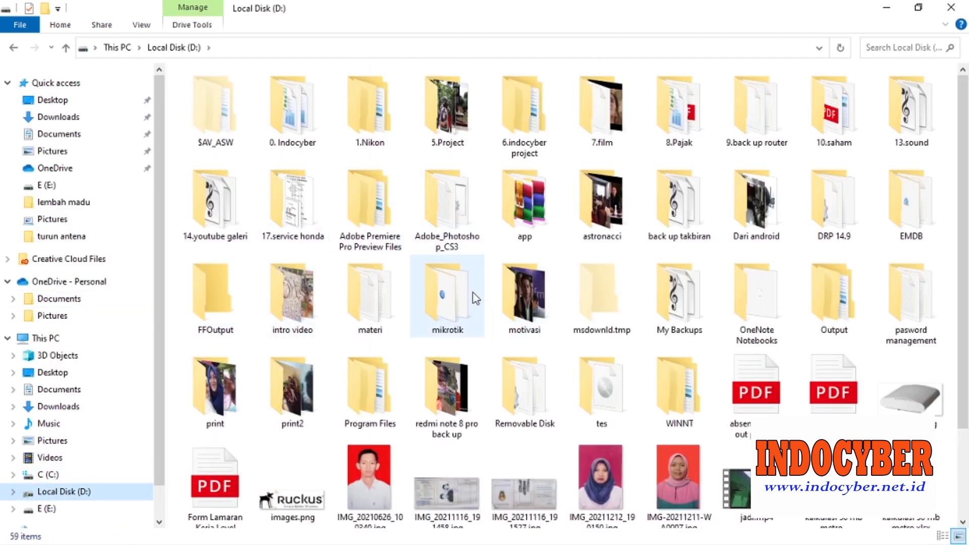
Inside D:\mikrotik, create a new folder named 'net instal'.
double_click(447, 283)
right_click(658, 233)
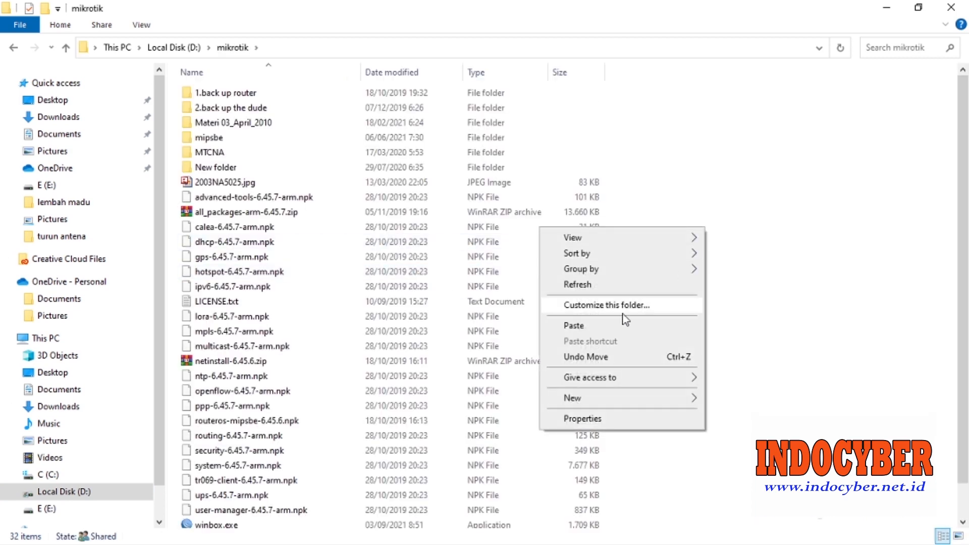
mouse_move(600, 403)
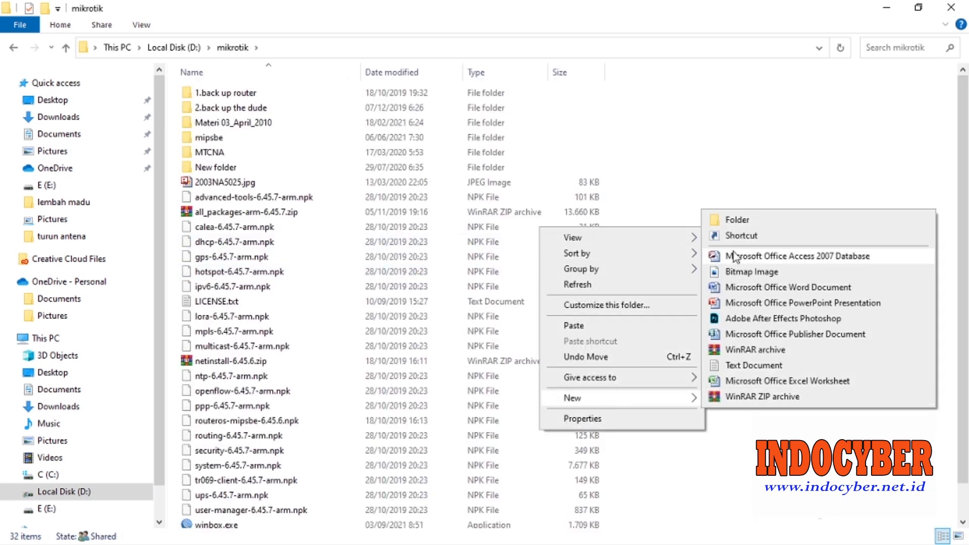
left_click(731, 221)
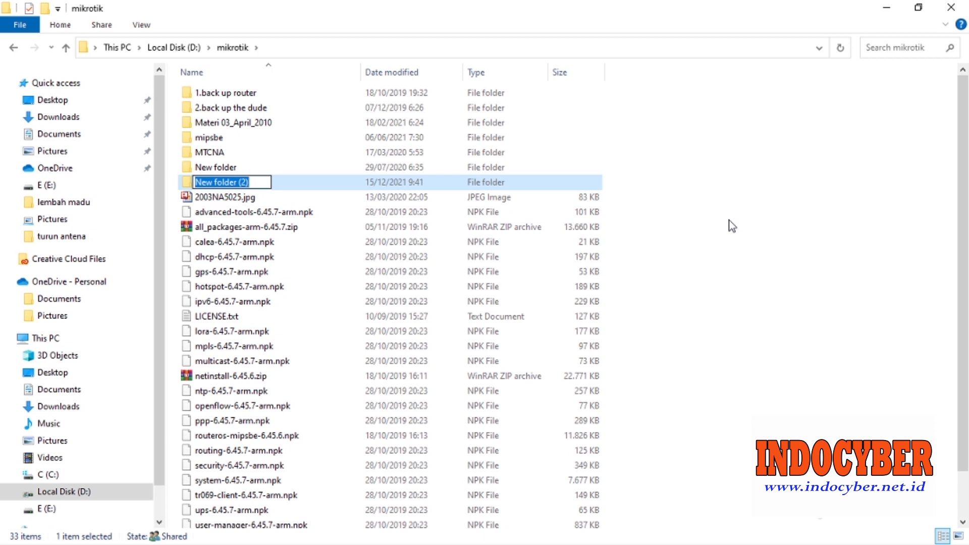
type("net")
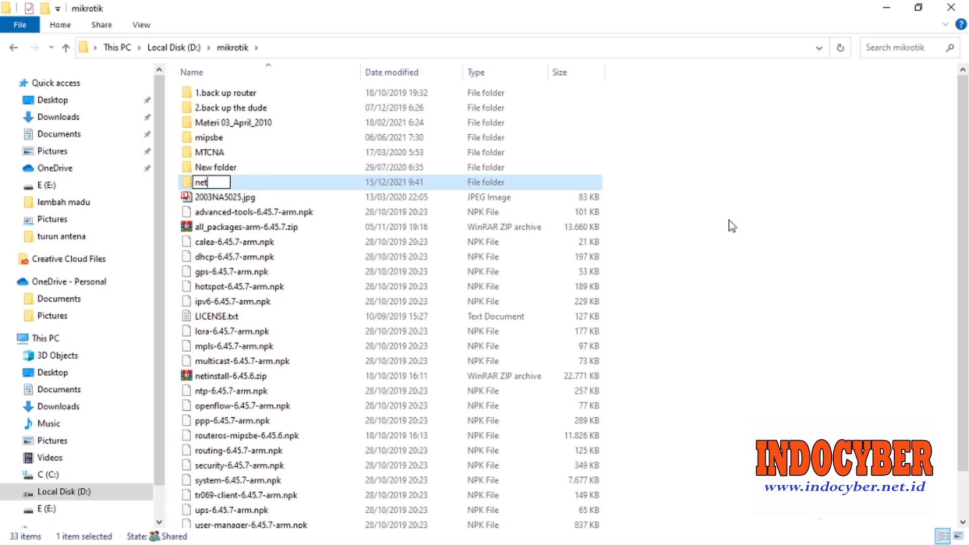
type(" instal")
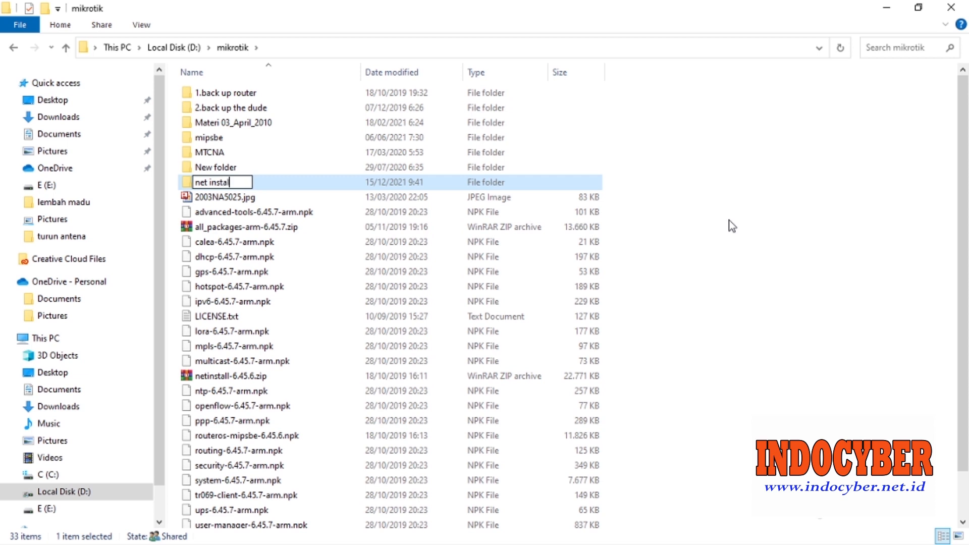
left_click(256, 182)
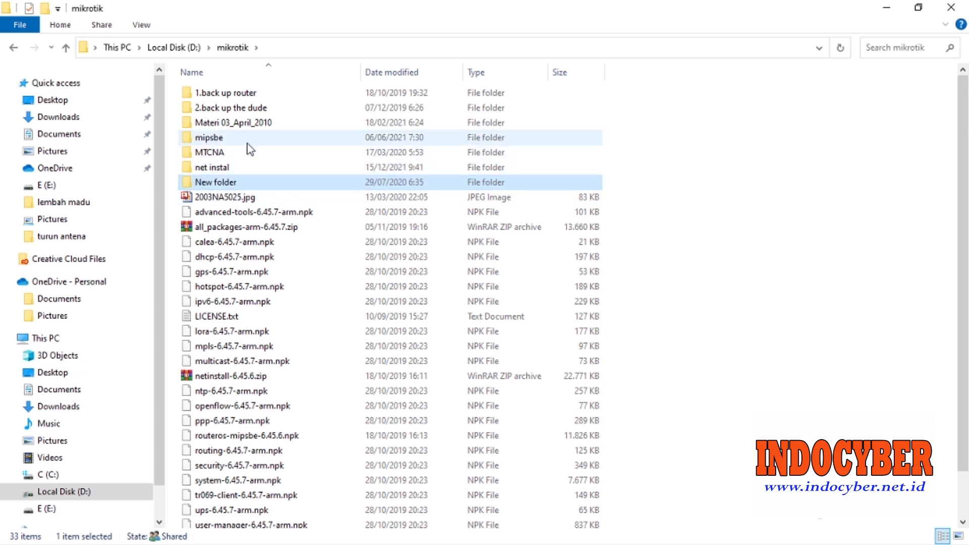
Paste the RouterOS package and the Netinstall zip into the net instal folder.
double_click(240, 167)
right_click(240, 166)
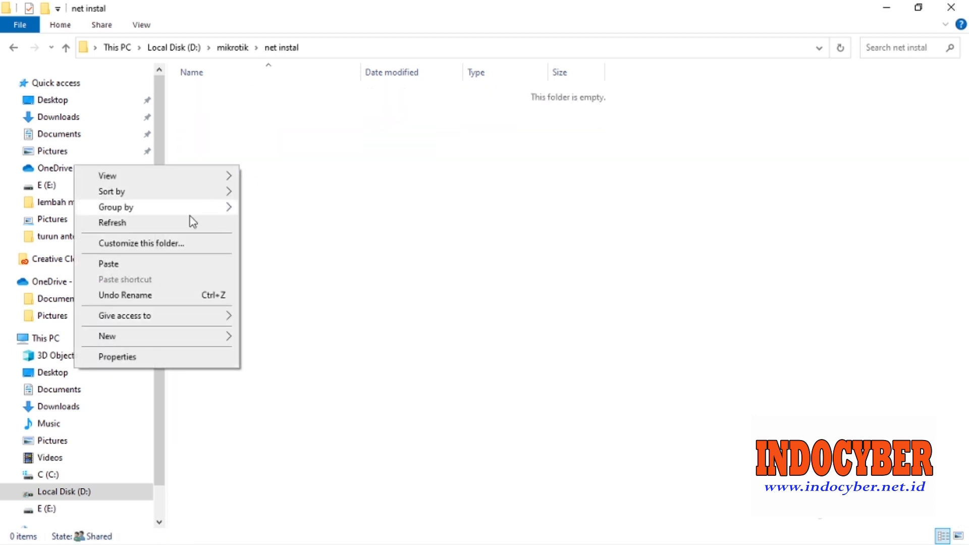
left_click(162, 266)
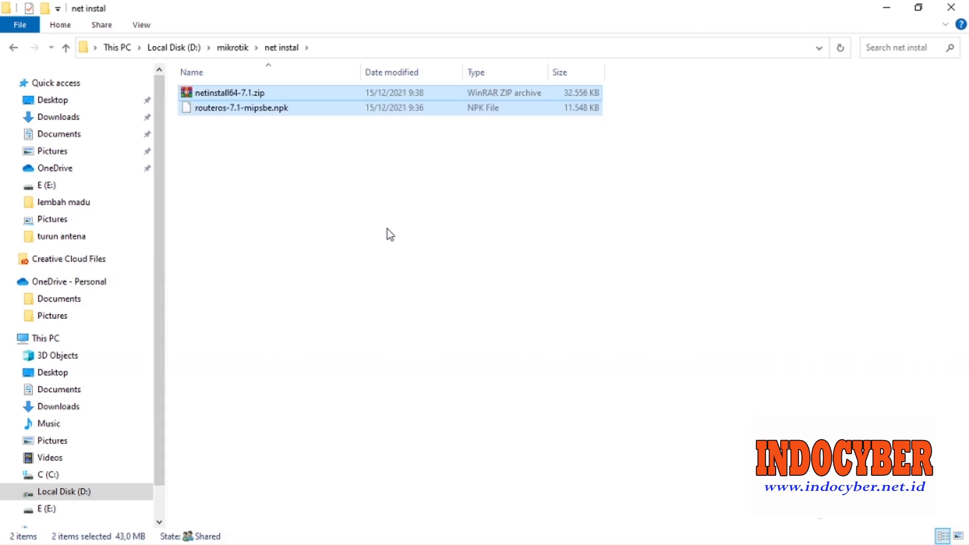
Extract netinstall64-7.1.zip here, producing netinstall64.exe and LICENSE.txt.
left_click(388, 230)
left_click(248, 95)
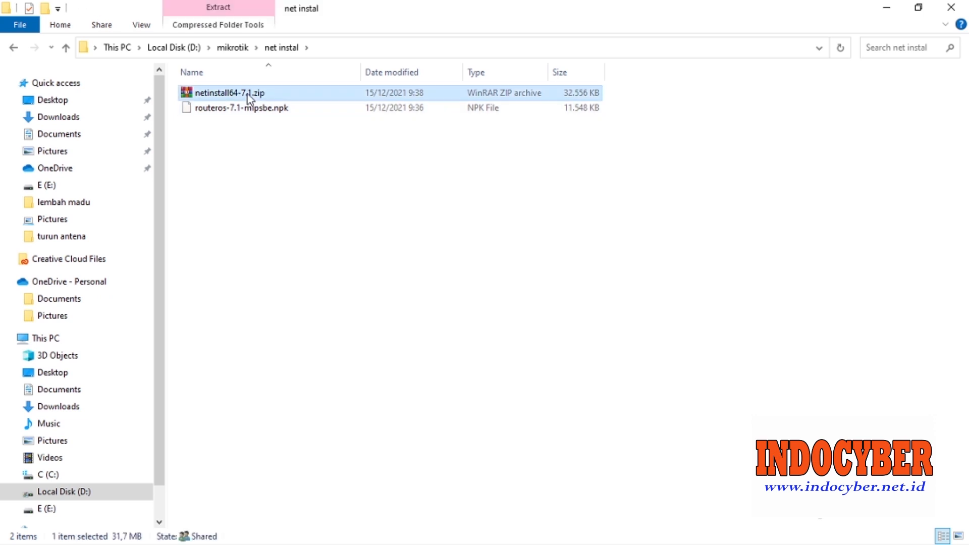
right_click(247, 95)
left_click(126, 164)
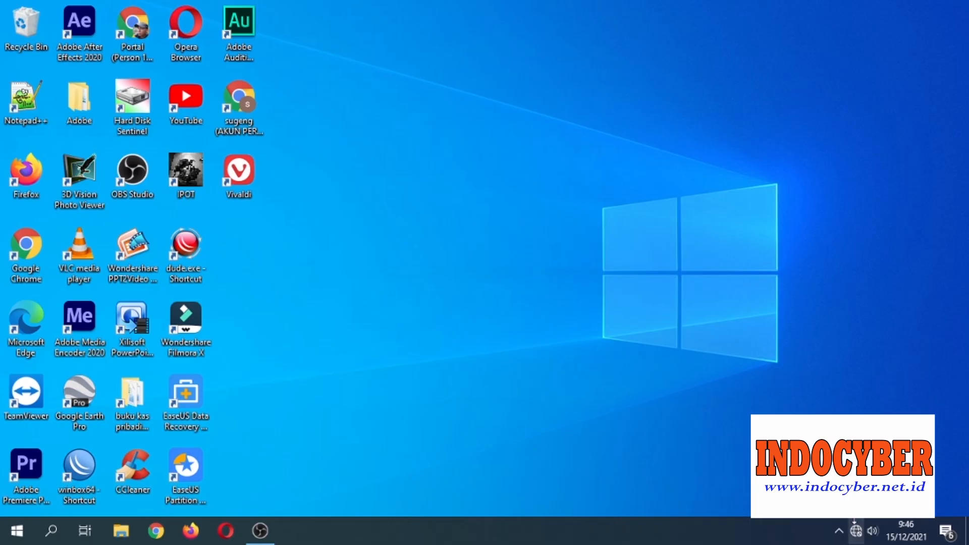
Open the Ethernet adapter's Internet Protocol Version 4 (TCP/IPv4) properties.
left_click(855, 530)
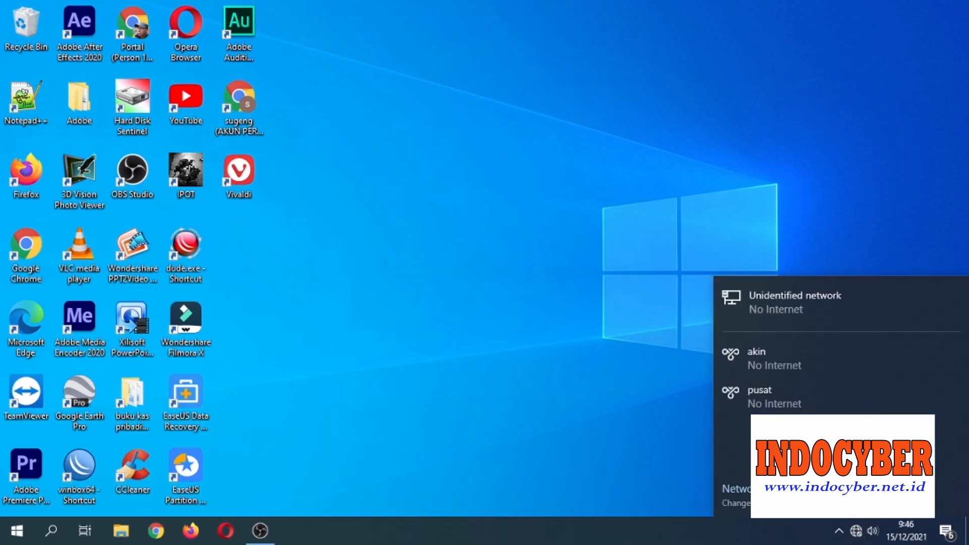
left_click(737, 488)
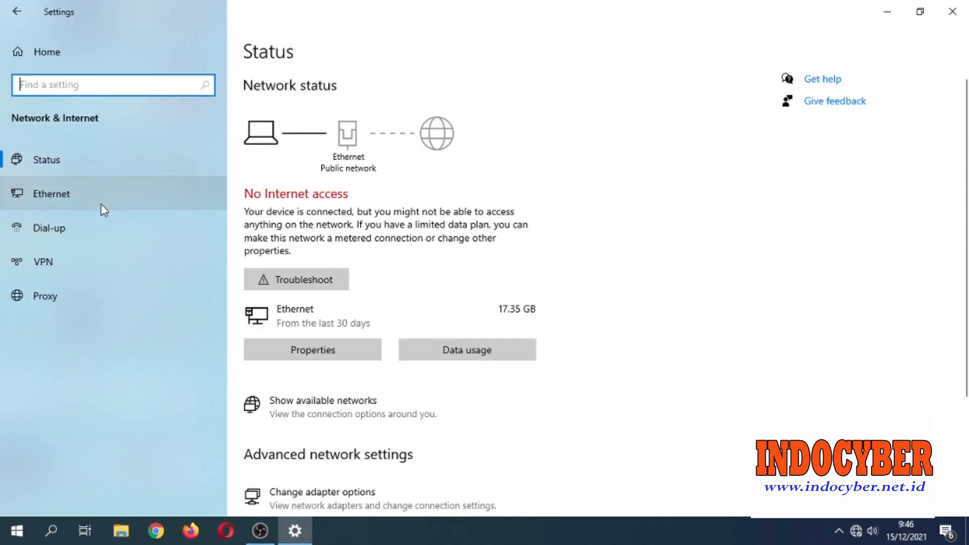
left_click(101, 205)
left_click(797, 103)
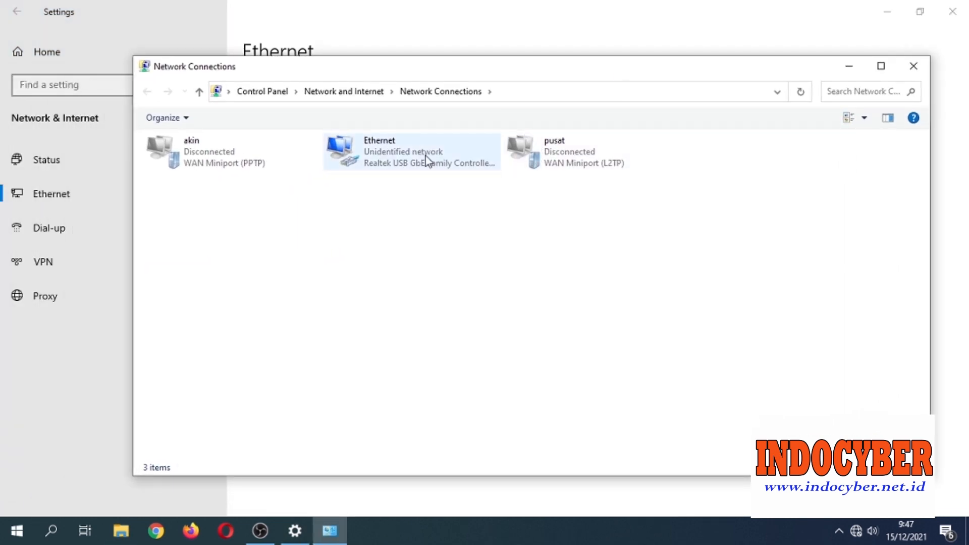
right_click(426, 156)
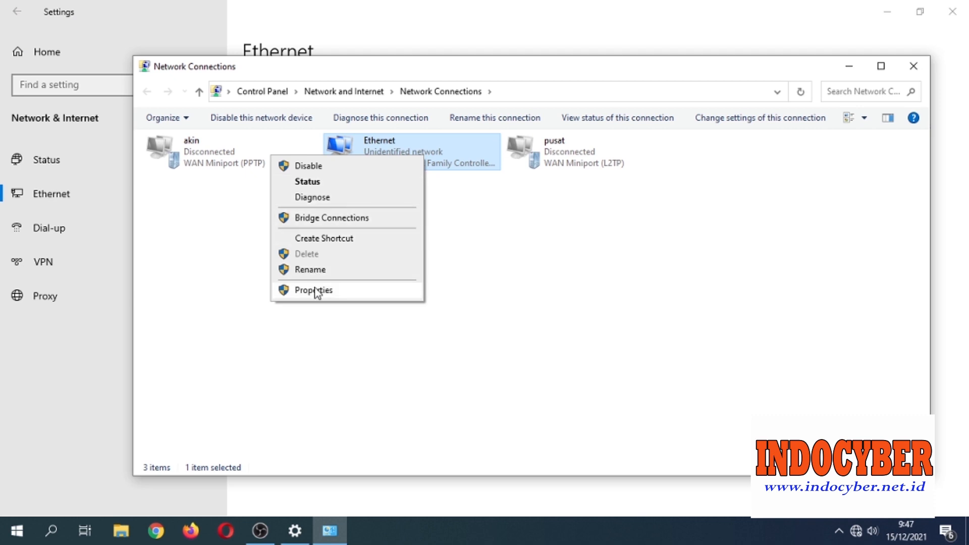
left_click(316, 290)
left_click(237, 281)
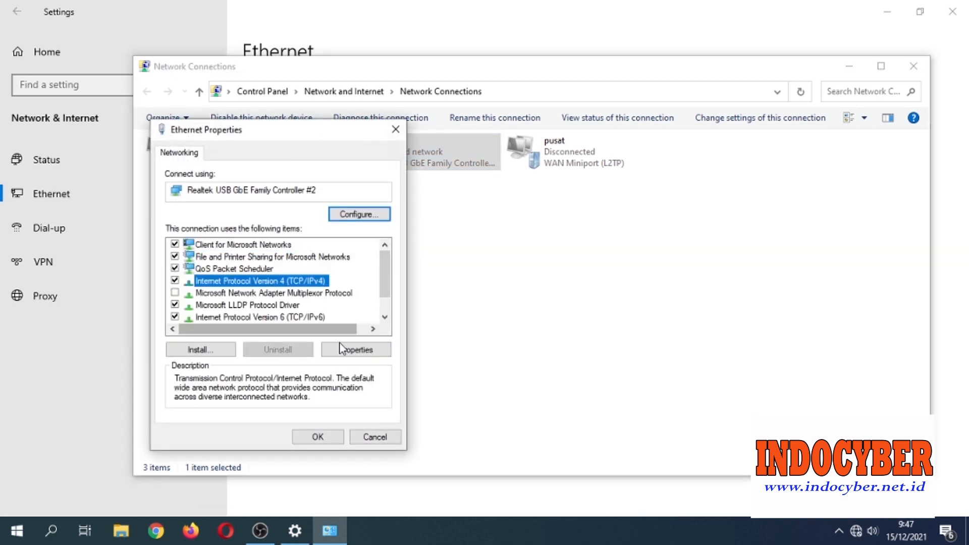
left_click(343, 349)
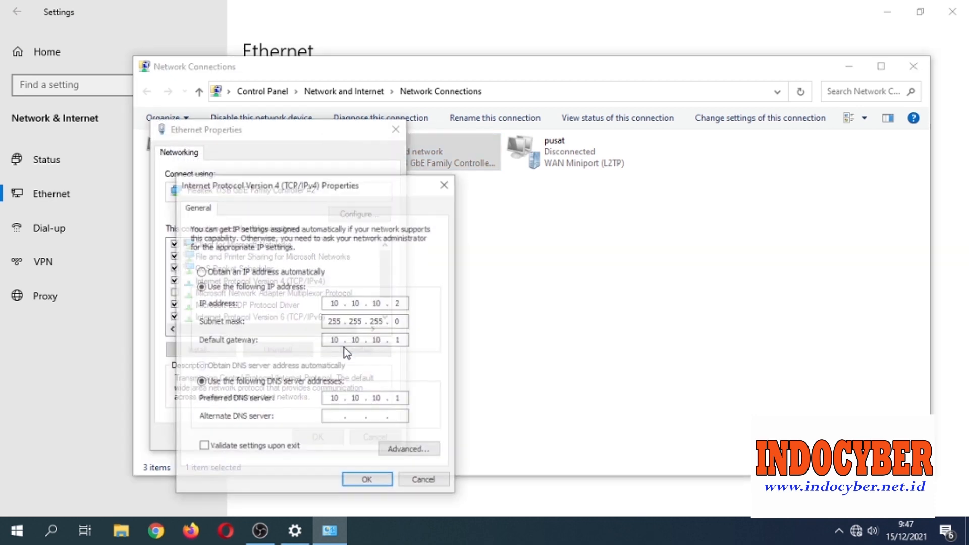
Set static IP 192.168.1.10 with subnet mask 255.255.255.0 and save.
left_click(236, 272)
left_click(238, 366)
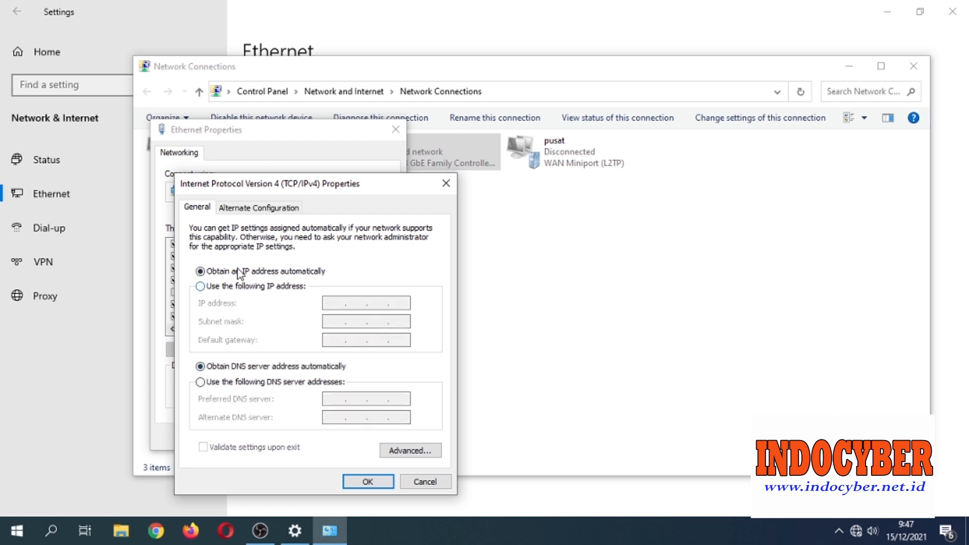
left_click(253, 287)
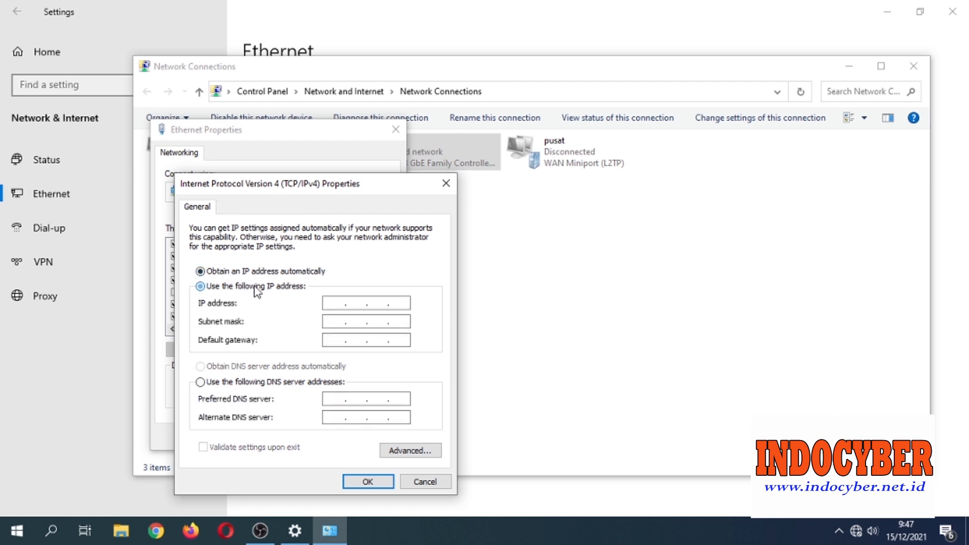
left_click(345, 301)
type("192 . 168 . ")
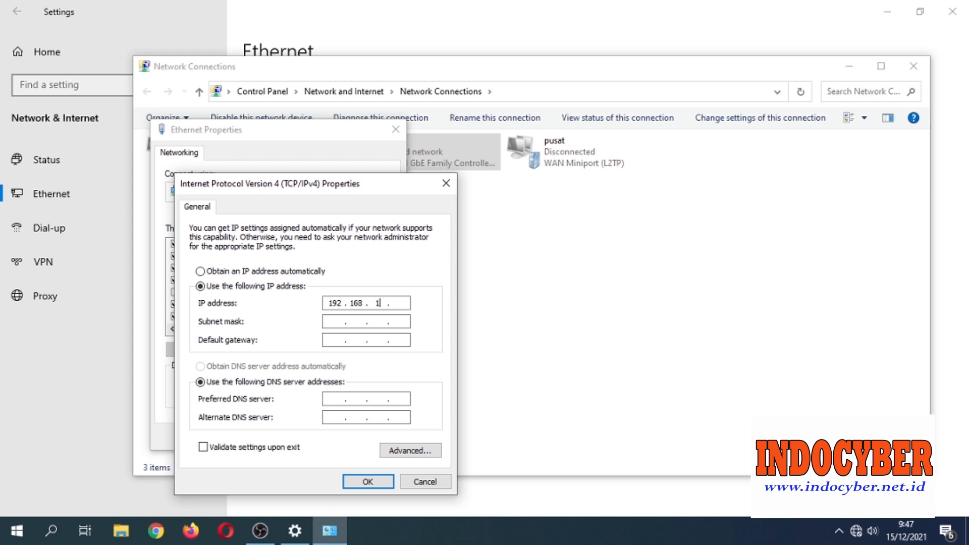
type("1 . 10")
left_click(339, 318)
left_click(373, 484)
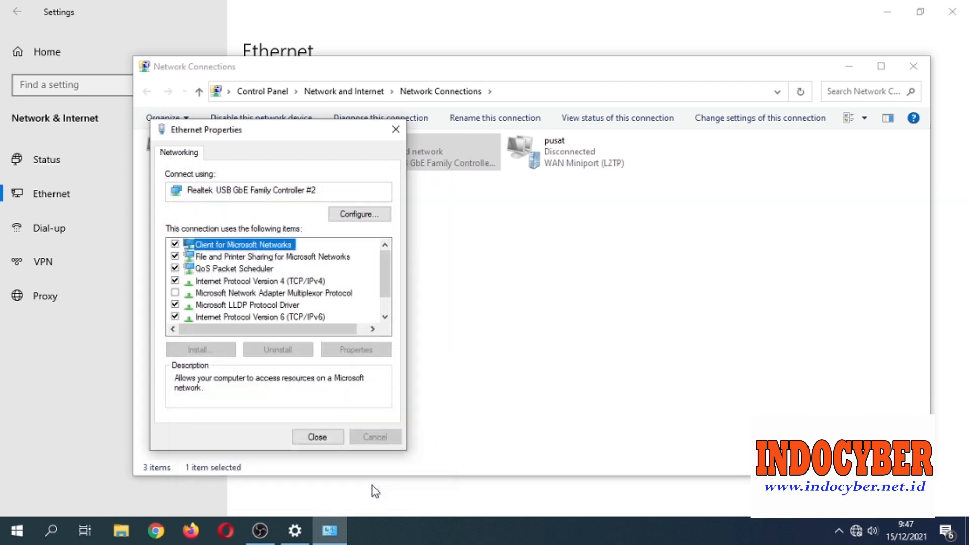
Close the adapter properties, Network Connections and Settings windows.
left_click(321, 440)
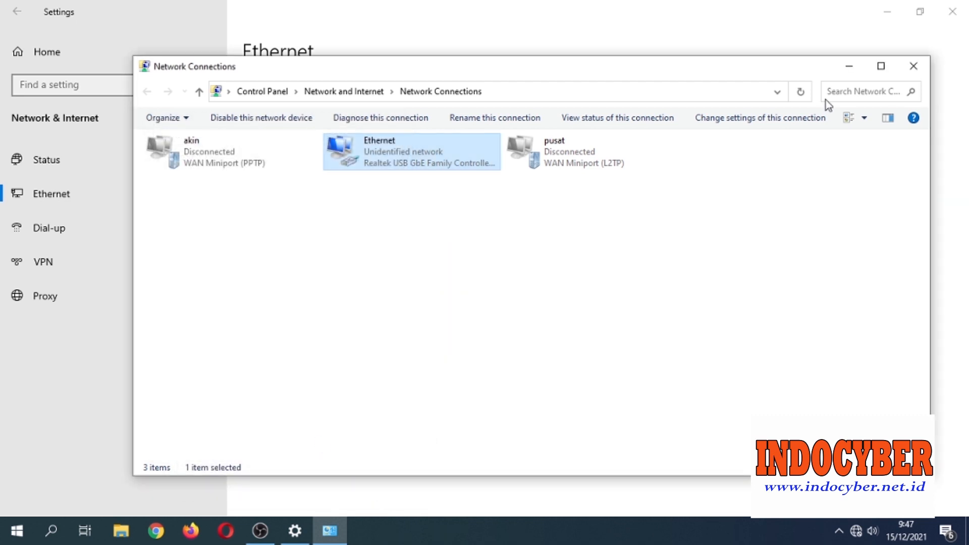
left_click(913, 67)
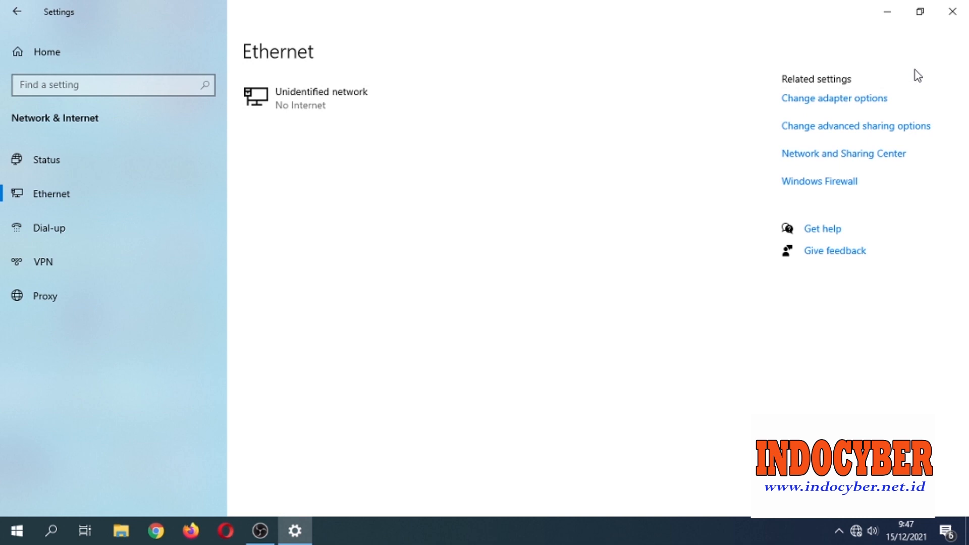
left_click(952, 11)
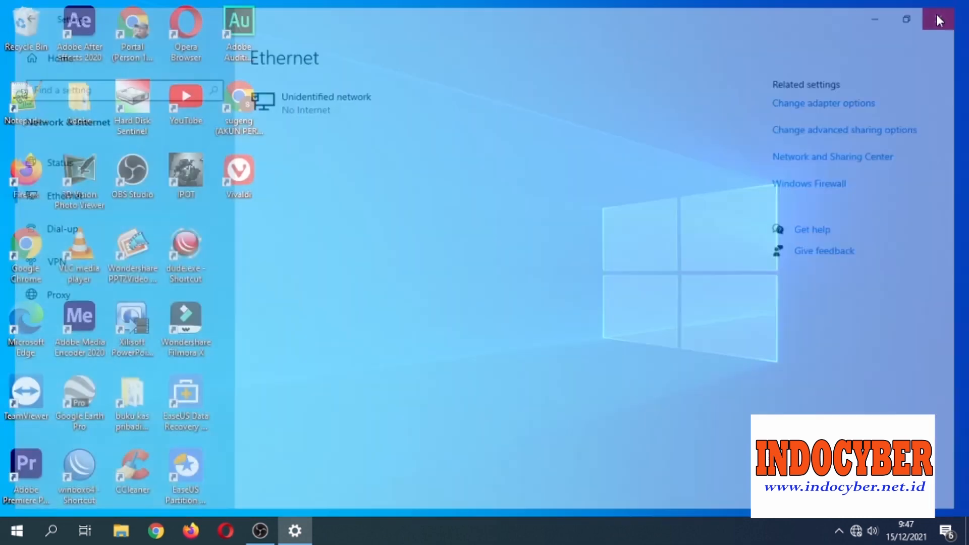
Browse to D:\mikrotik\net instal and launch netinstall64.exe.
left_click(132, 536)
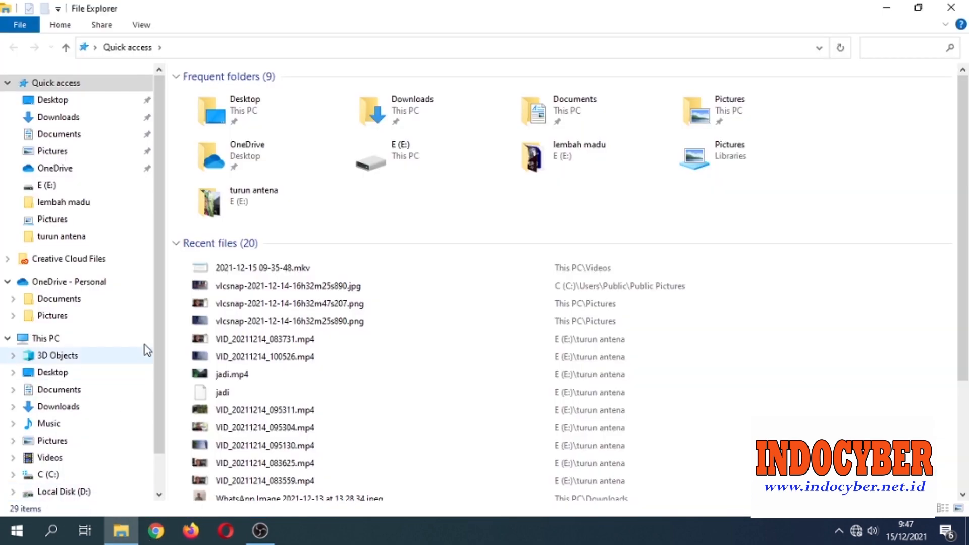
scroll(161, 288, "down", 1)
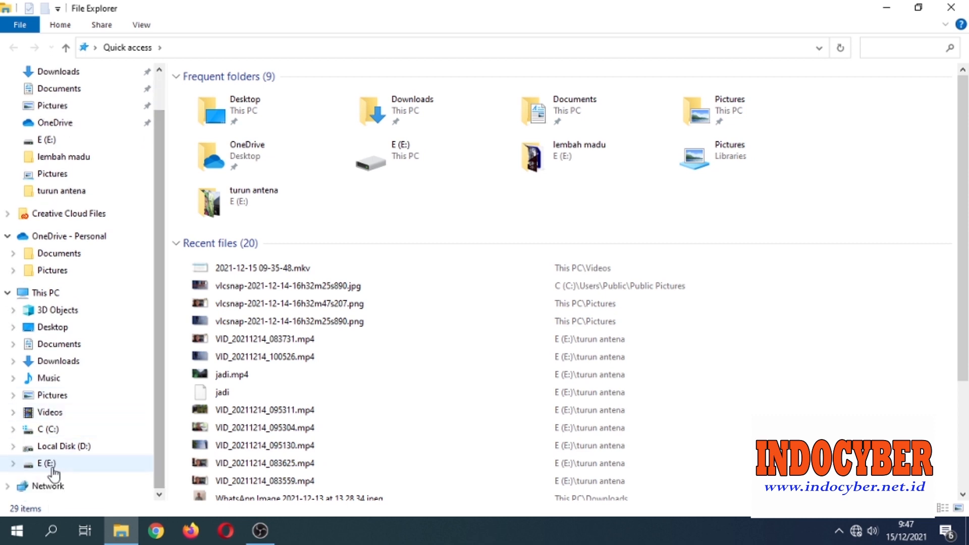
left_click(51, 449)
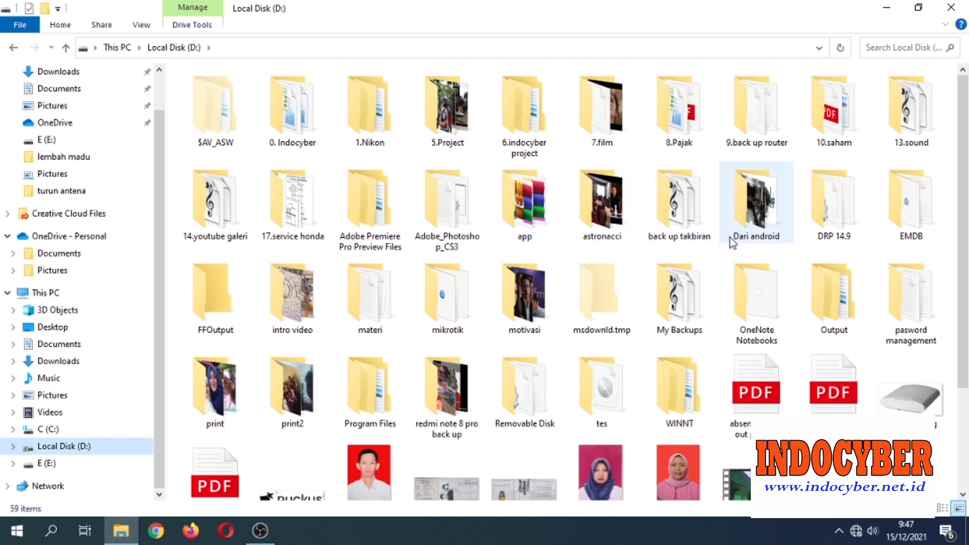
left_click(423, 313)
double_click(423, 313)
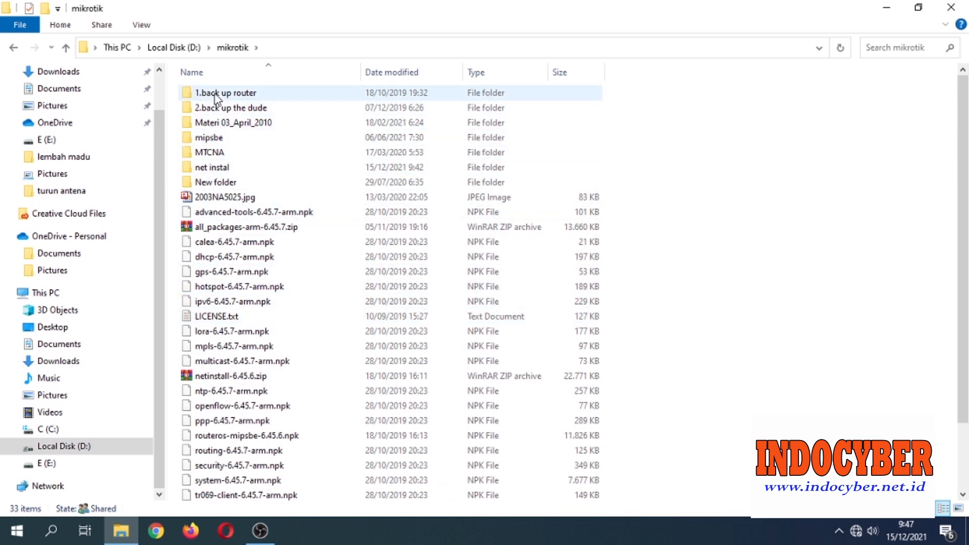
double_click(211, 168)
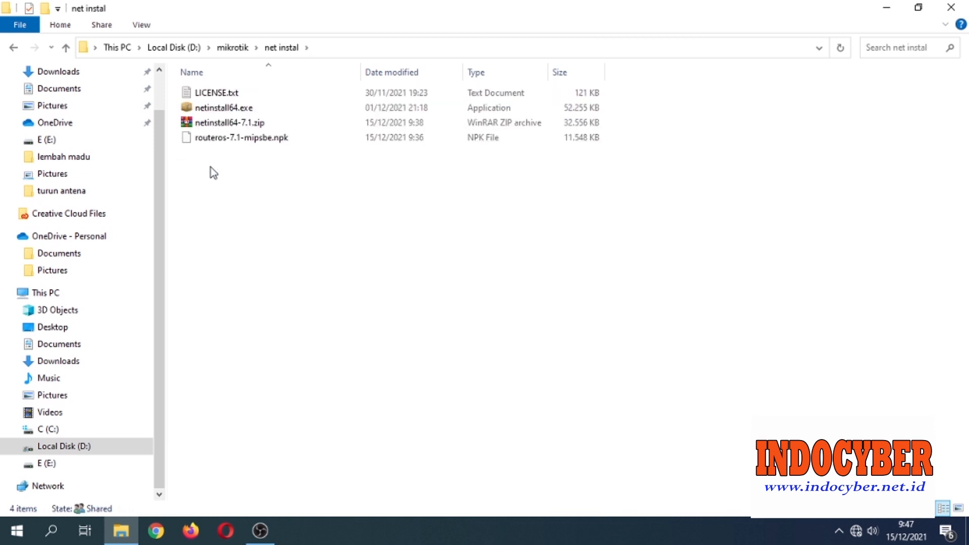
double_click(225, 107)
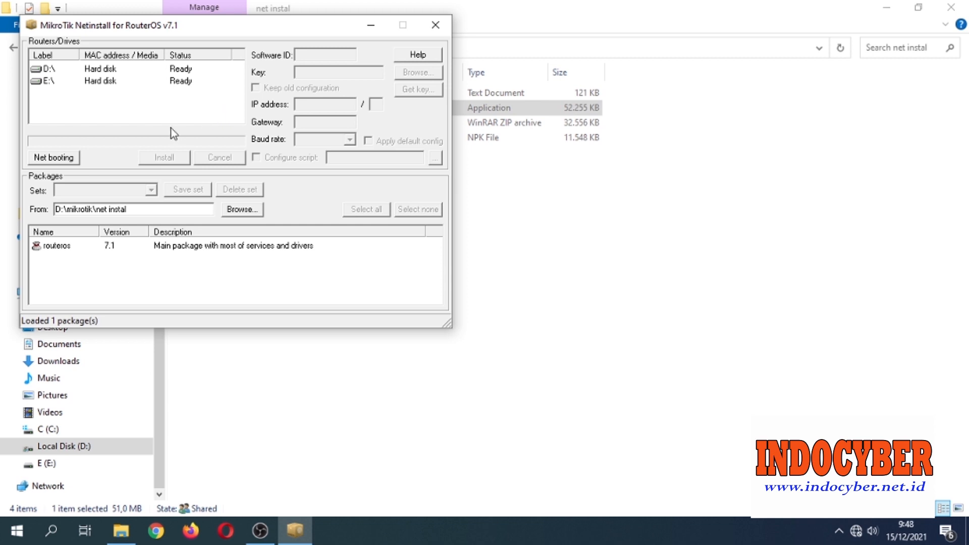
Enable Net booting's Boot Server with a 192.168 client IP address and confirm.
left_click(73, 159)
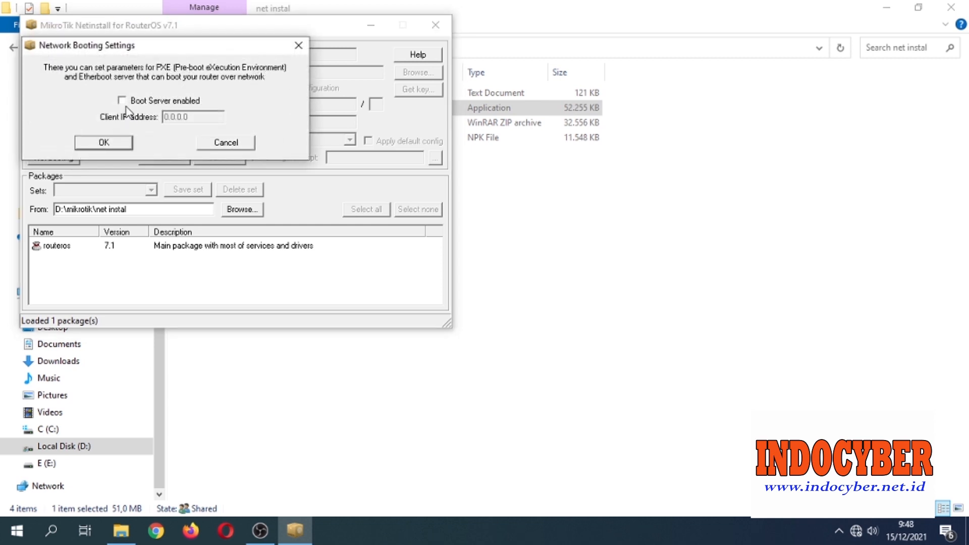
left_click(122, 101)
left_click(199, 119)
key("shift+Left")
key("shift+Left")
key("shift+Left")
key("shift+Left")
key("shift+Left")
key("shift+Left")
key("shift+Left")
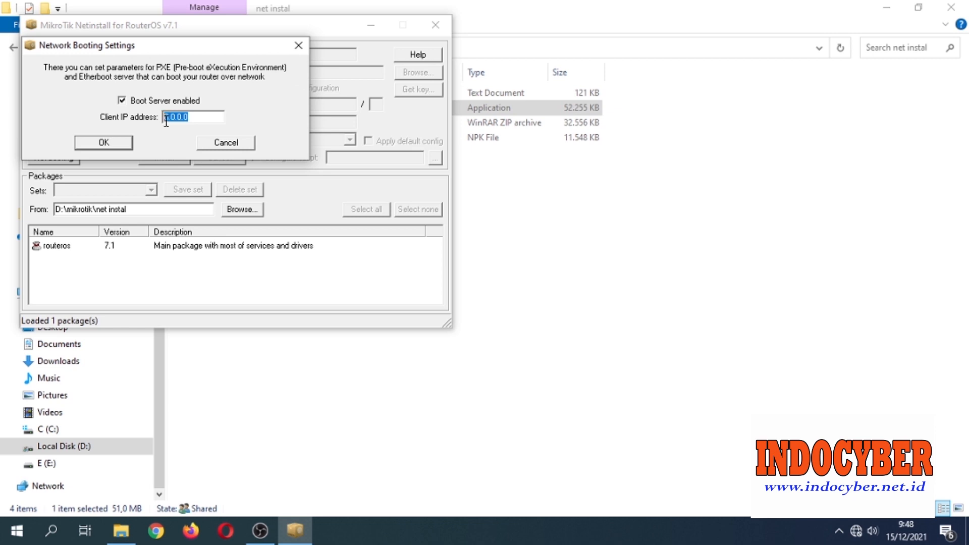
type("192.168.1.1")
left_click(128, 143)
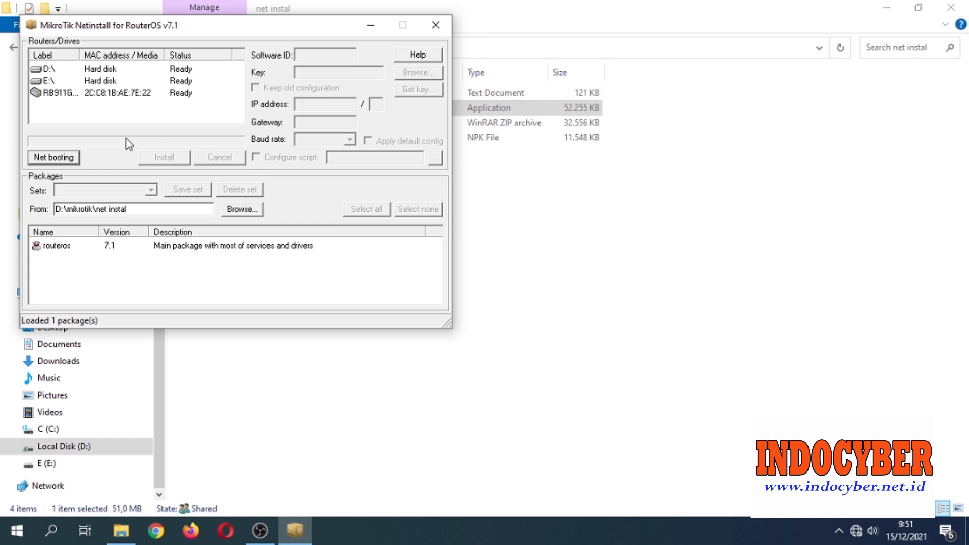
Install the routeros 7.1 package on the RB911G, reboot it, then close Netinstall.
left_click(70, 94)
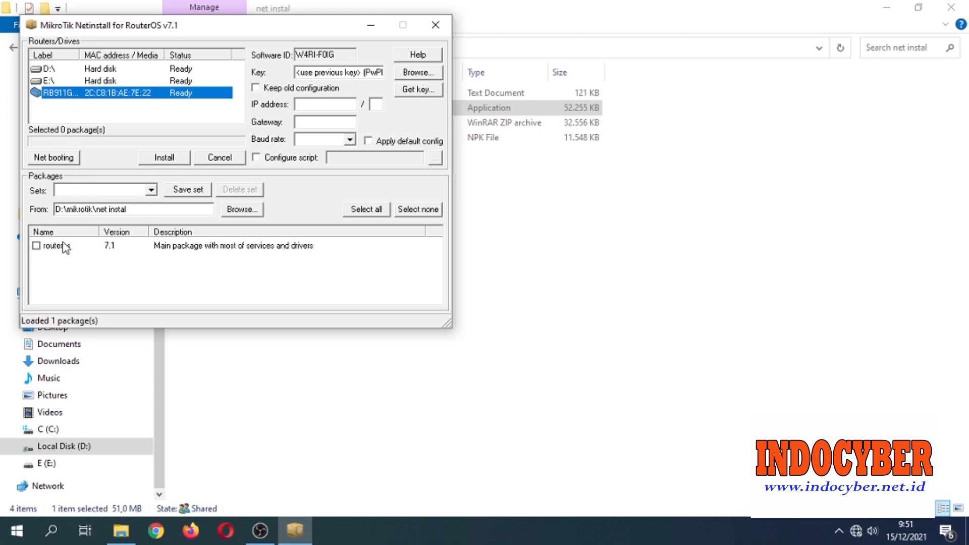
left_click(36, 246)
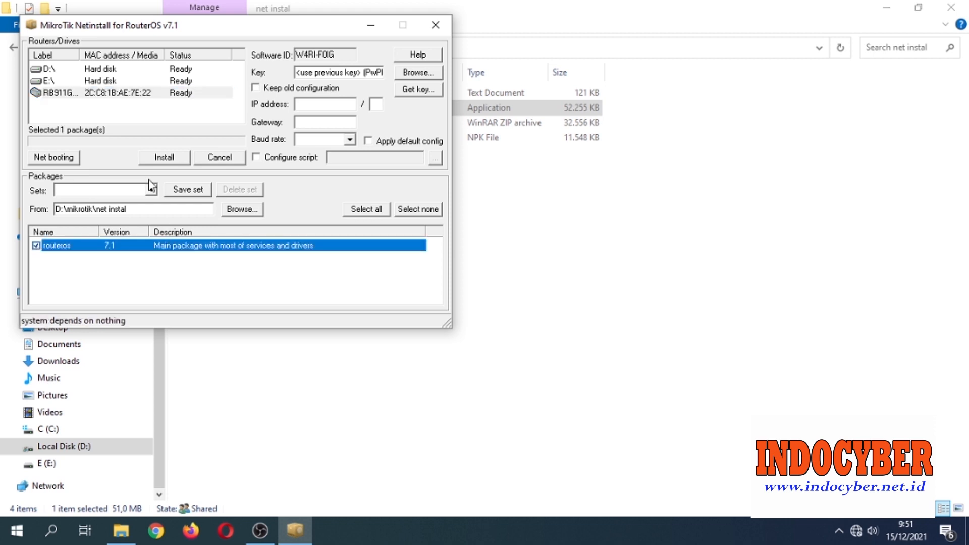
left_click(154, 161)
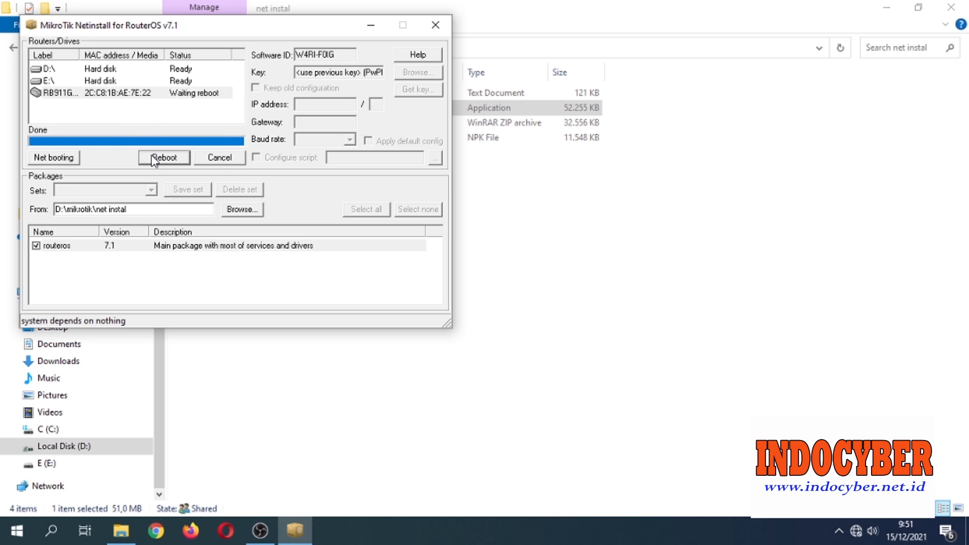
left_click(154, 160)
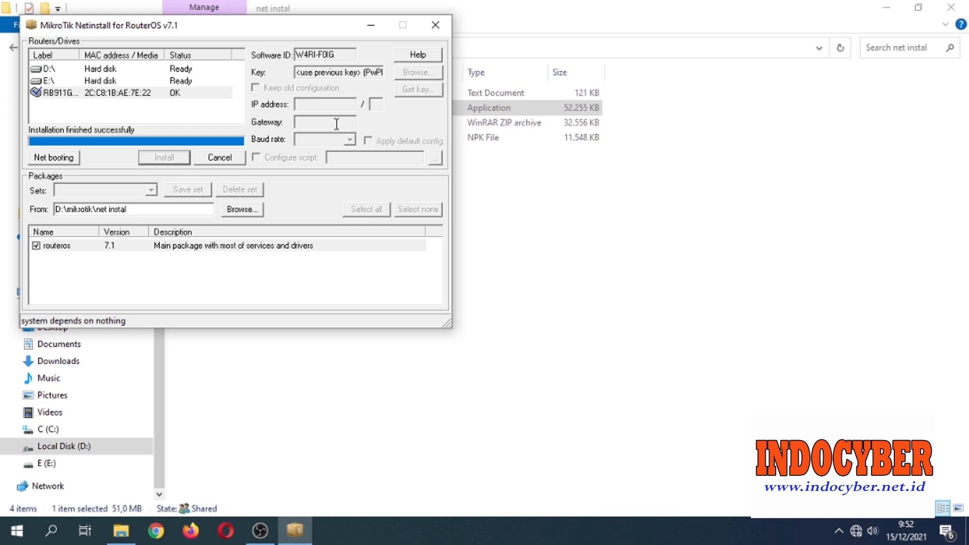
left_click(438, 29)
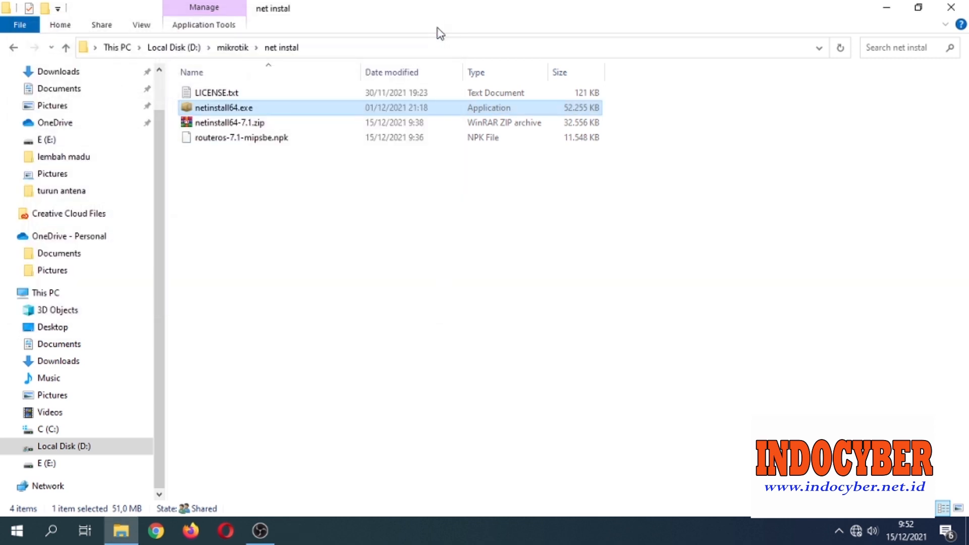
Launch WinBox and select the RB911G router by its MAC address in Neighbors.
left_click(901, 11)
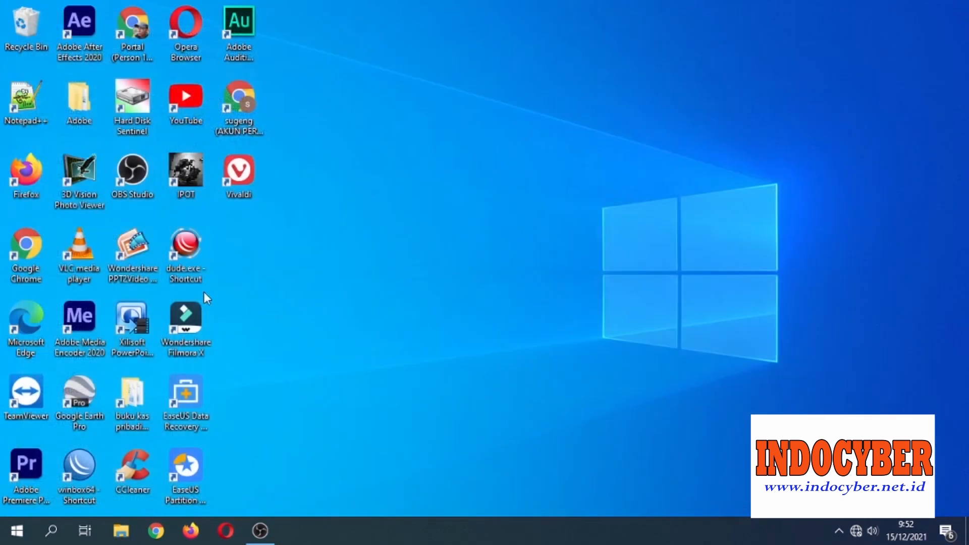
double_click(78, 471)
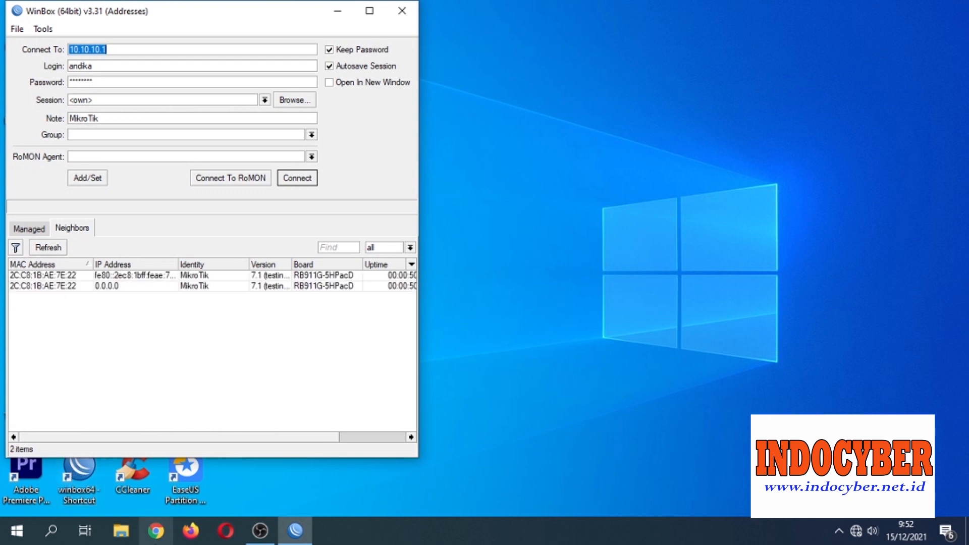
left_click(42, 286)
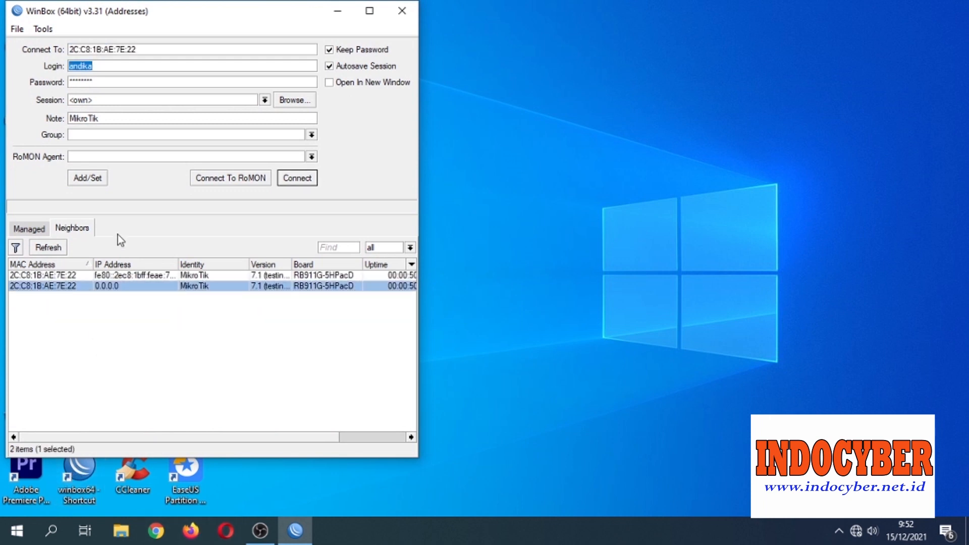
Log in as admin with a password, then clear the password field after it fails.
type("admin")
key("Tab")
type("*****")
key("Return")
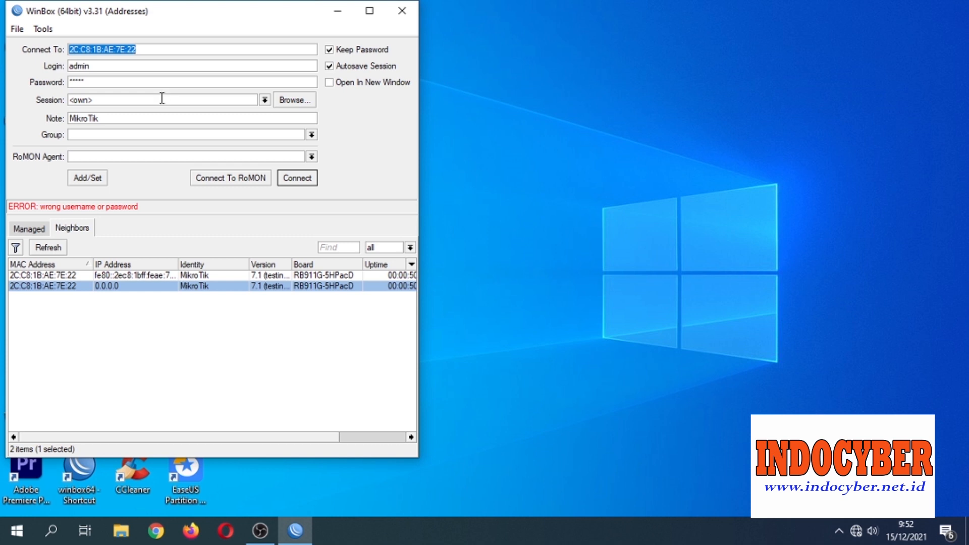
left_click_drag(109, 88, 47, 82)
key("BackSpace")
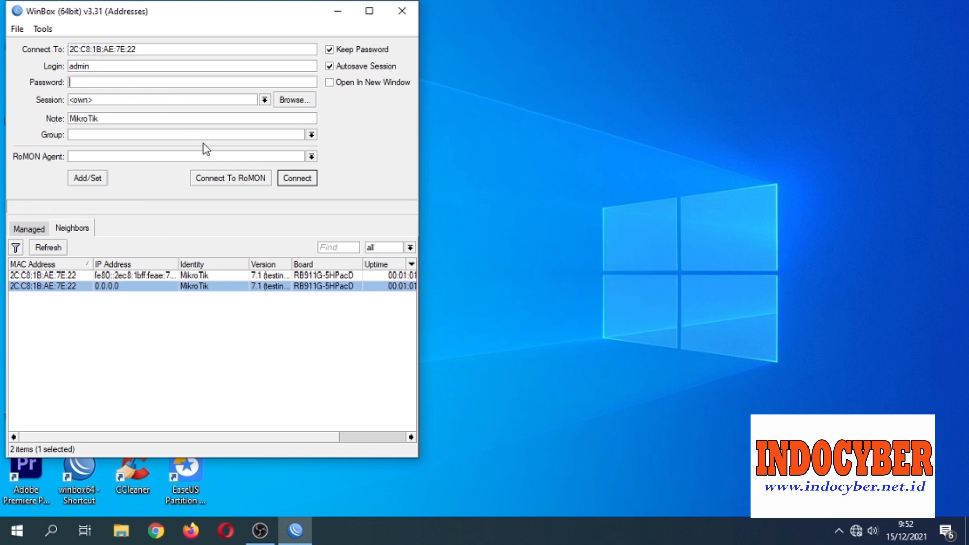
Log in to the RB911G router in WinBox with a blank password, maximize the session window, and skip the password change.
left_click(284, 180)
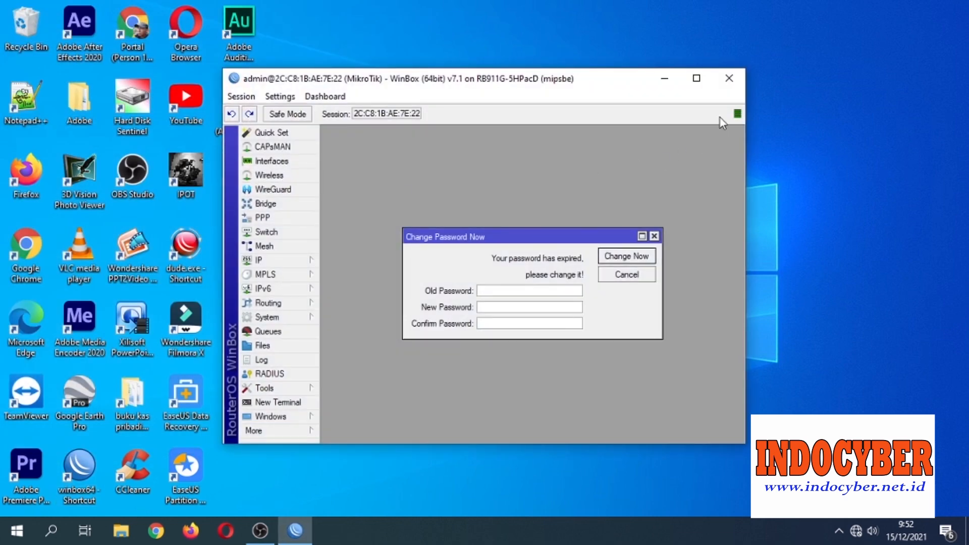
left_click(692, 80)
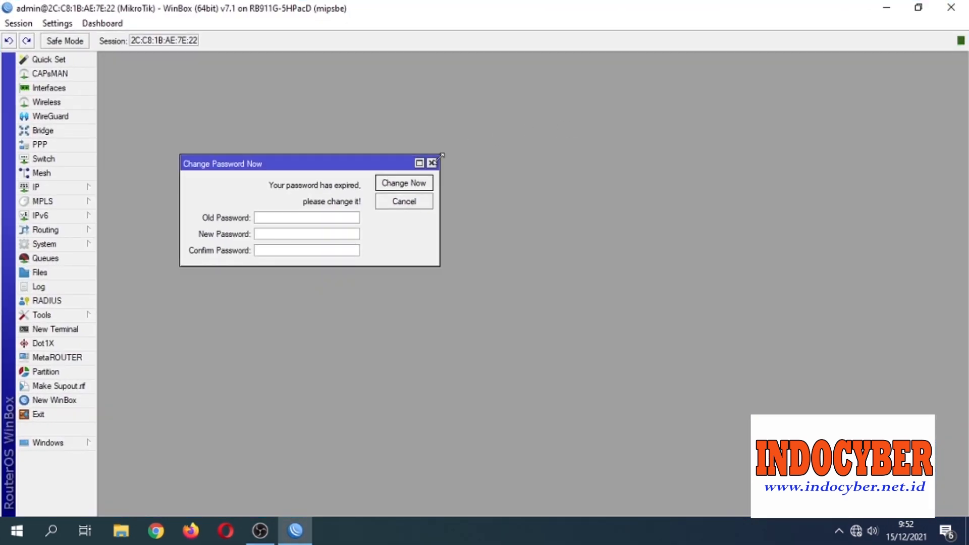
left_click(433, 164)
Open System > Packages and select the routeros entry to confirm version 7.1 is installed.
left_click(67, 89)
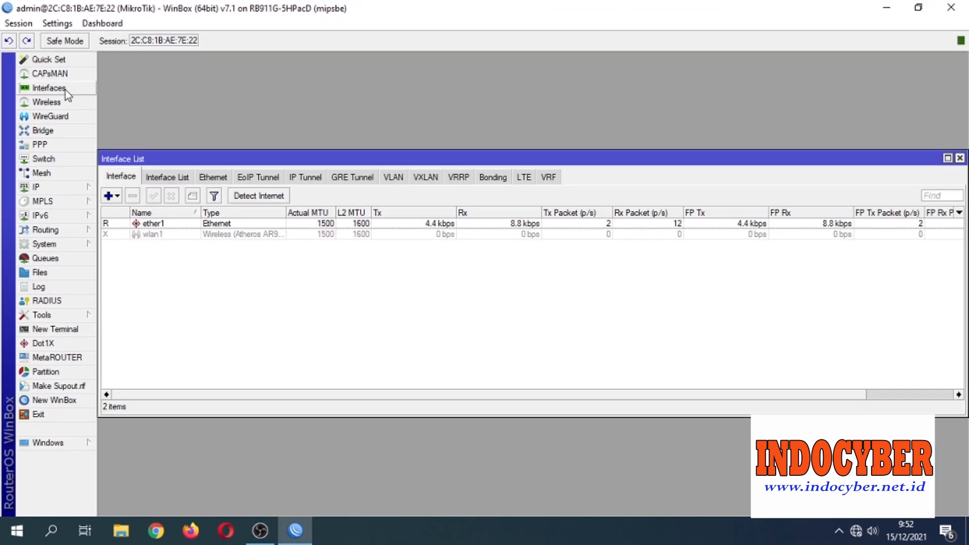
left_click(56, 244)
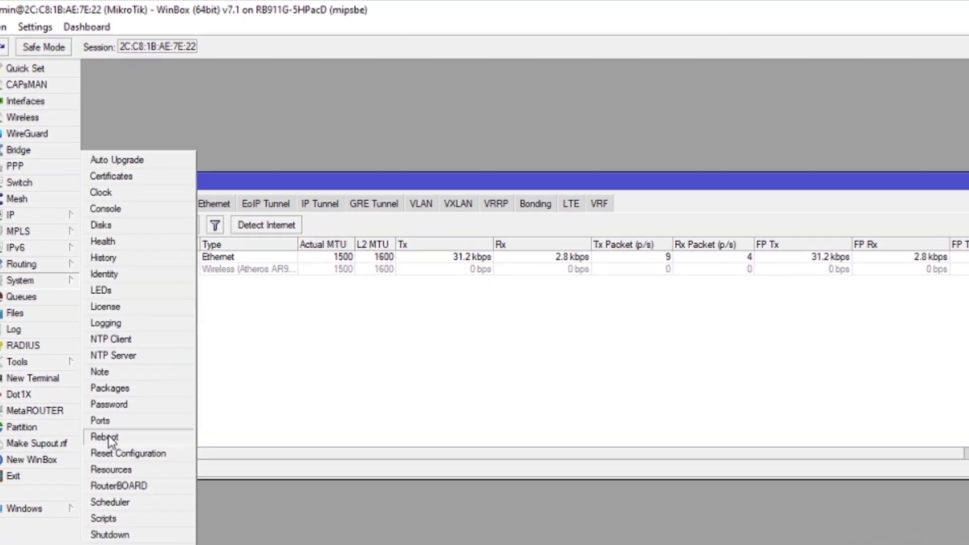
left_click(109, 388)
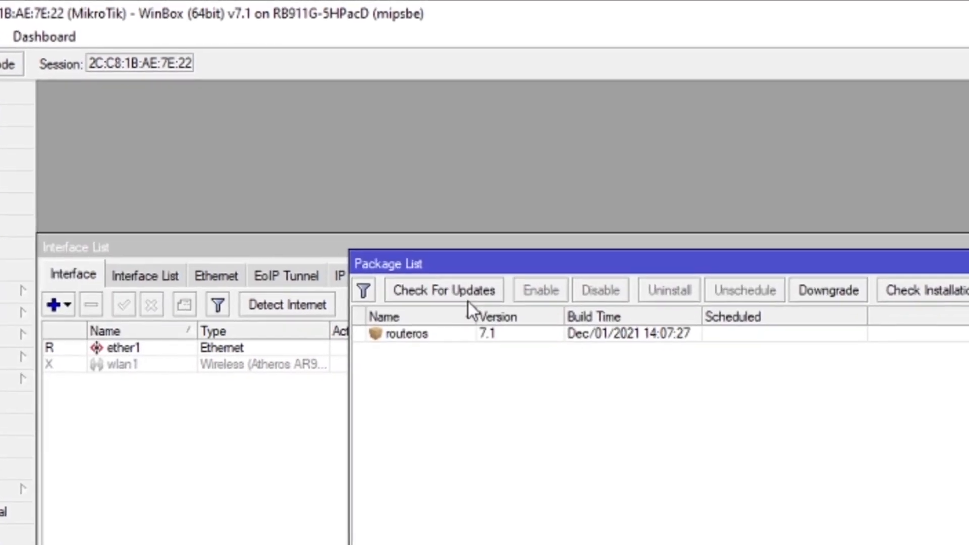
left_click(453, 334)
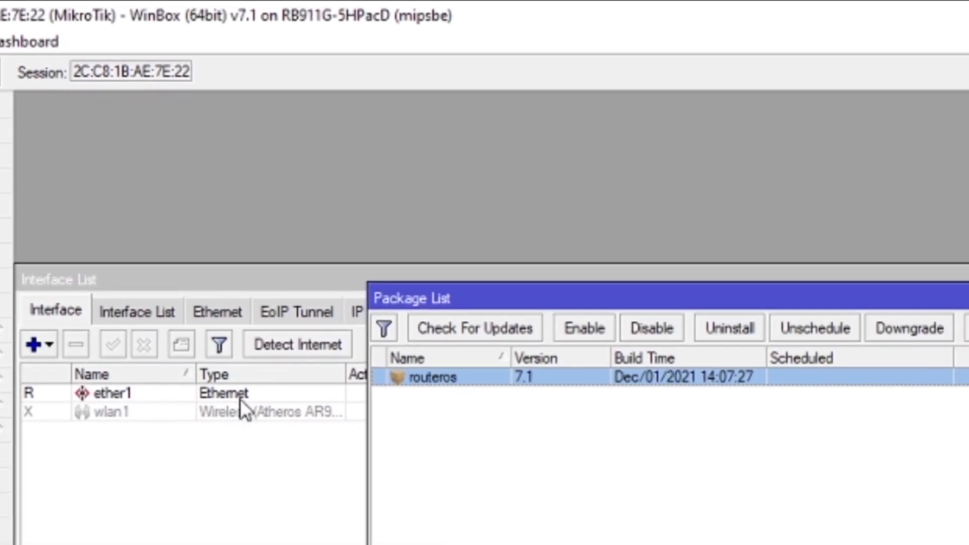
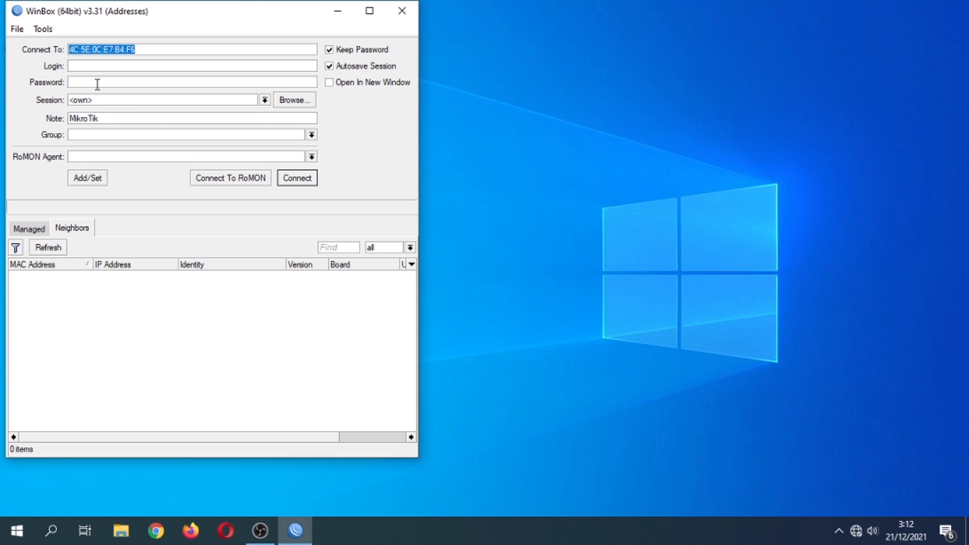
Refresh Neighbors, select the hAP lite router, and connect as admin by MAC address.
left_click(50, 248)
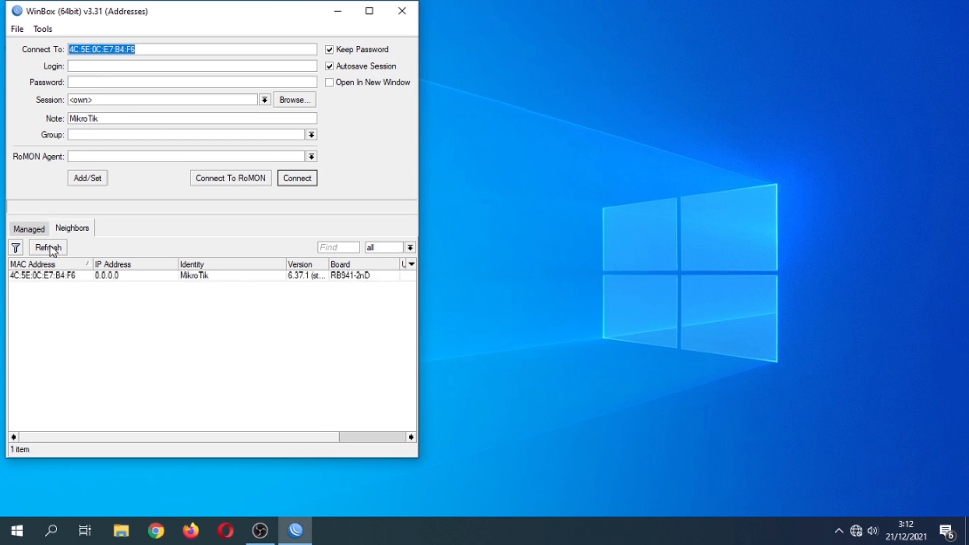
left_click(50, 275)
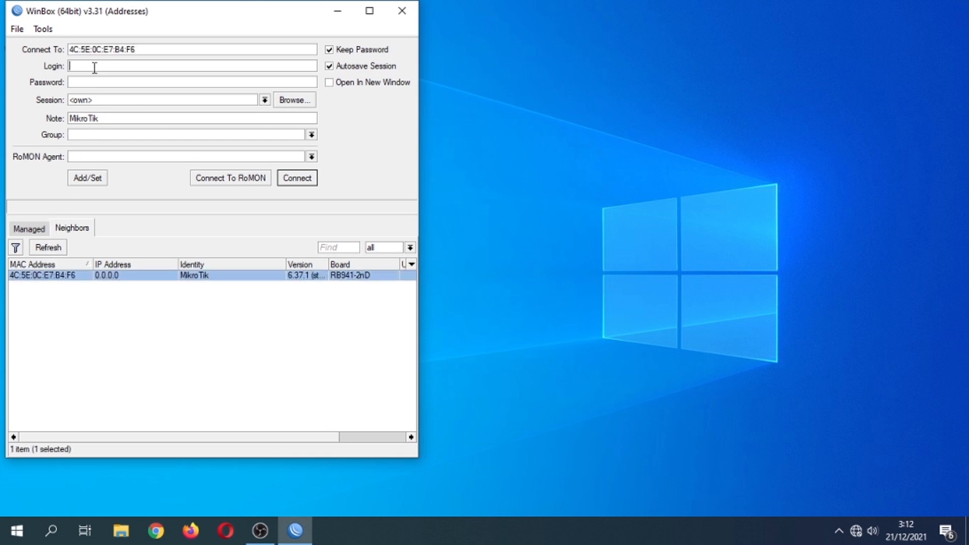
left_click(94, 66)
type("admin")
key("Return")
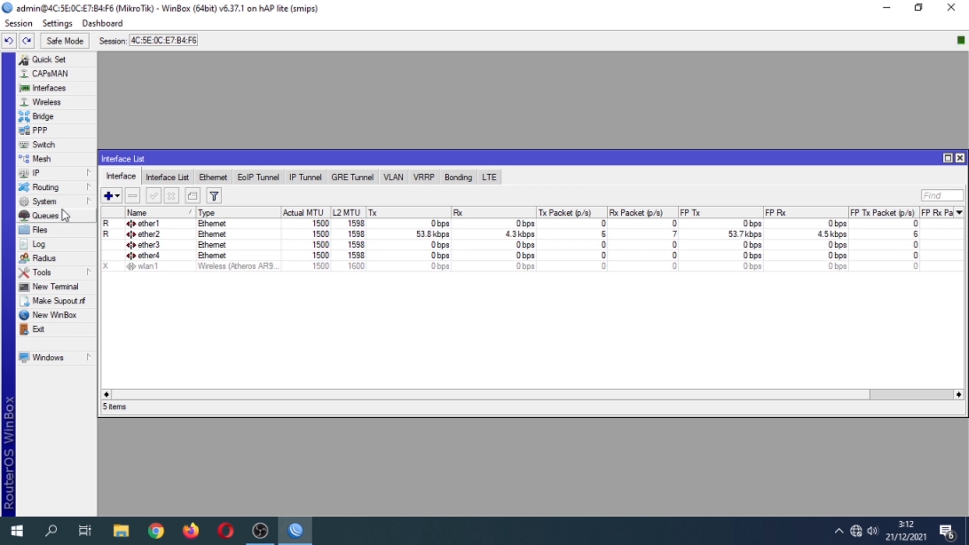
Add address 10.10.10.254/24 on ether1 under IP > Addresses, then close the list.
left_click(65, 173)
left_click(116, 203)
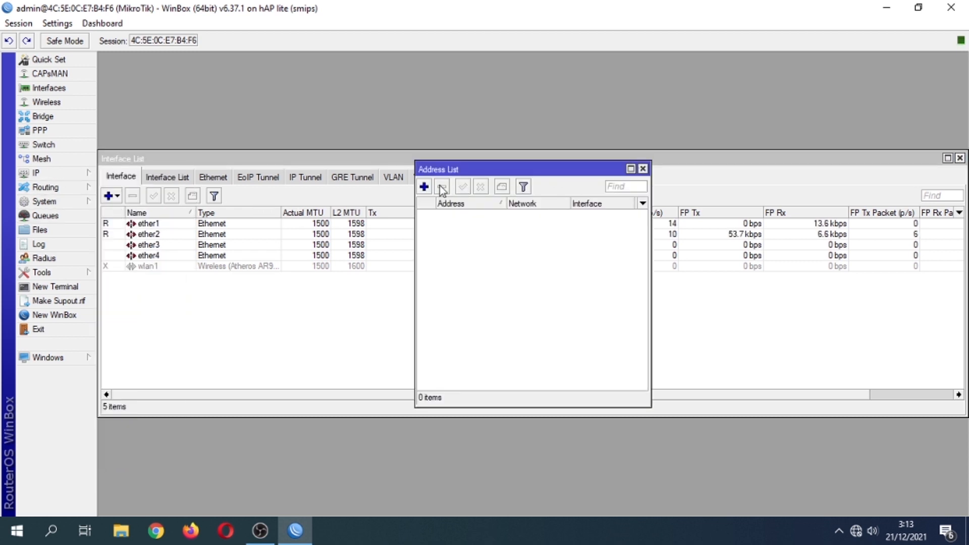
left_click(424, 186)
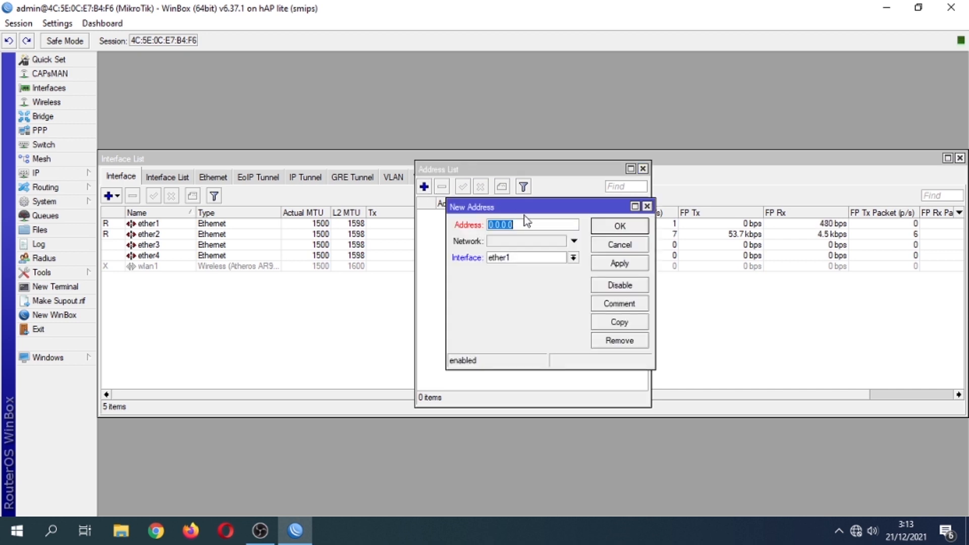
type("10.10.10.254")
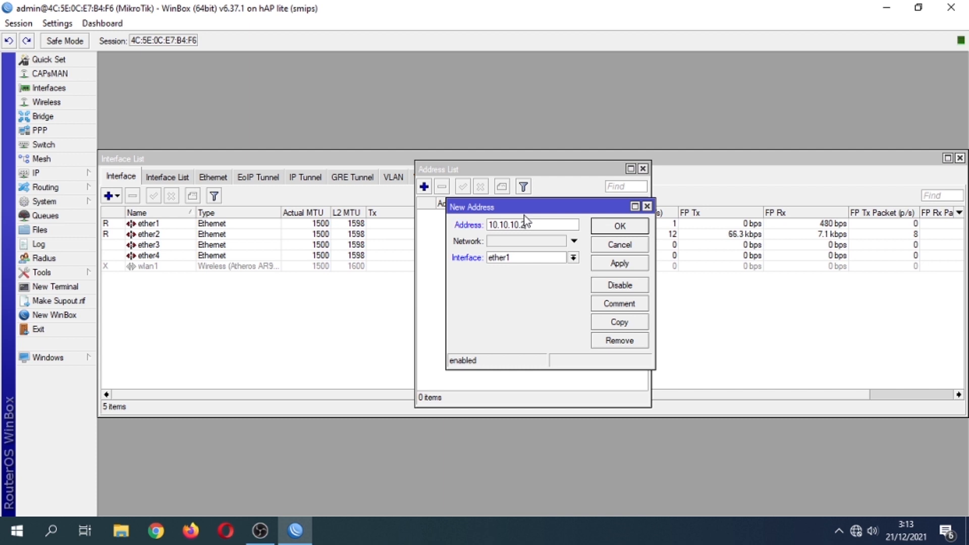
type("/24")
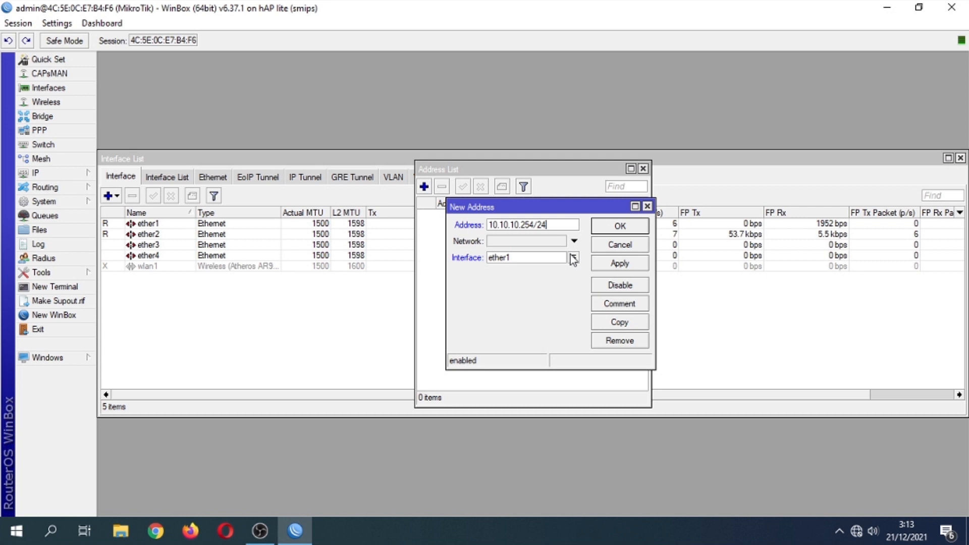
left_click(606, 267)
left_click(620, 226)
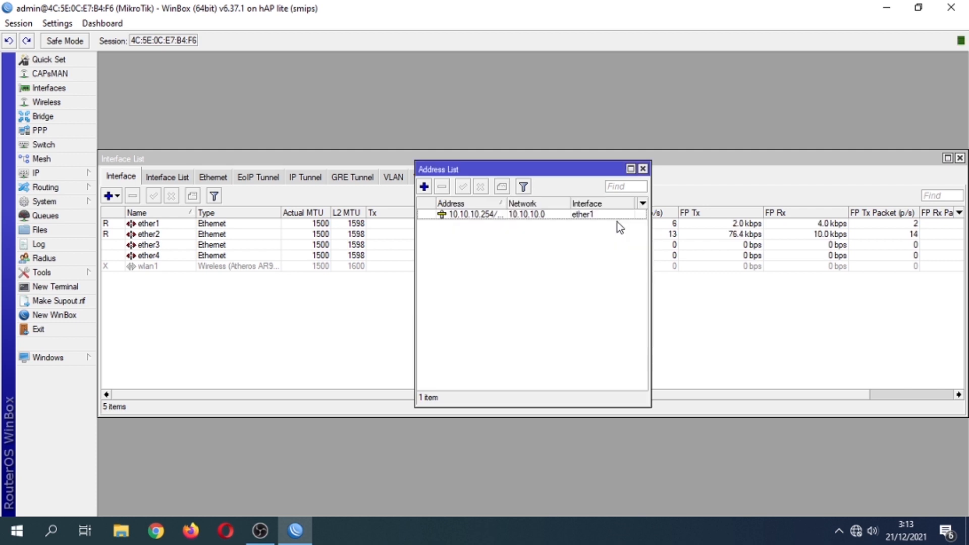
left_click(643, 169)
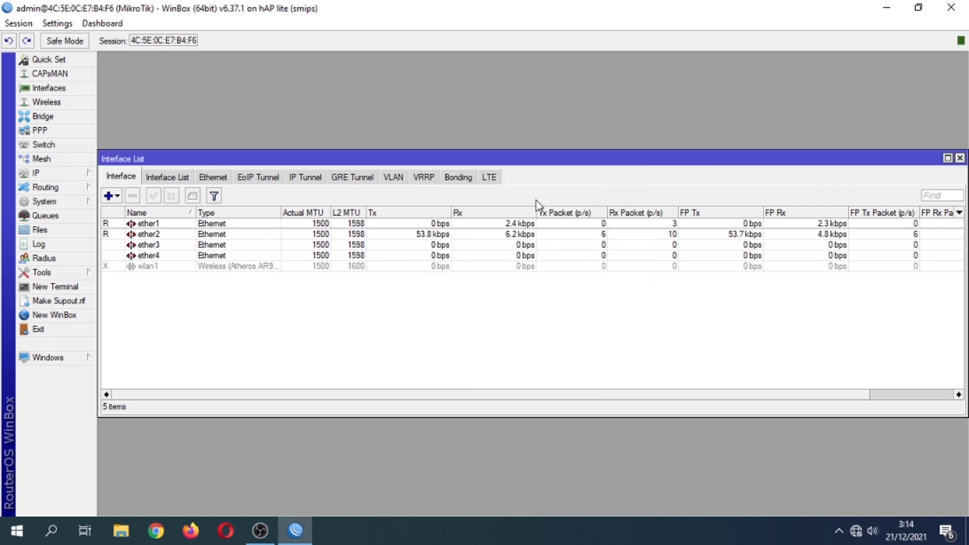
Add a default route 0.0.0.0/0 via gateway 10.10.10.1 under IP > Routes.
left_click(64, 174)
left_click(123, 372)
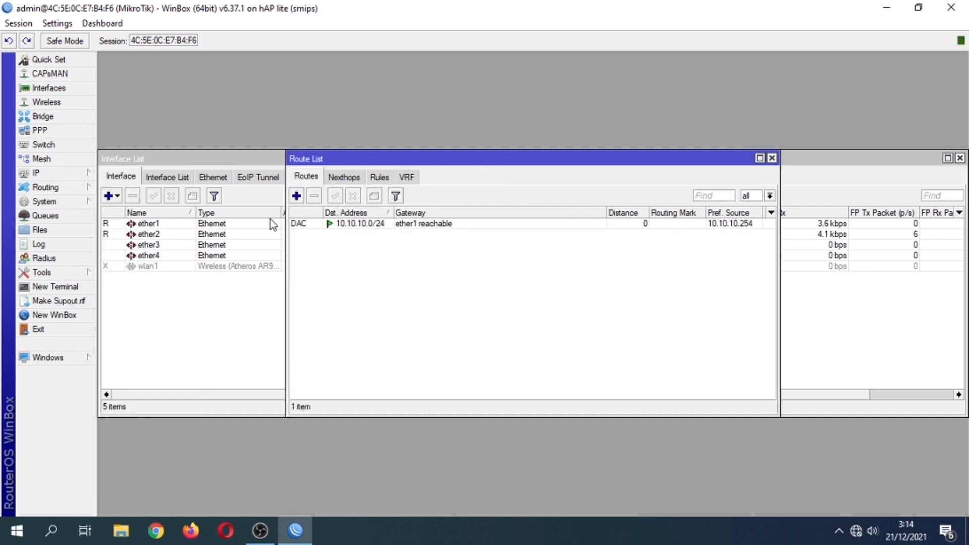
left_click(297, 196)
left_click(509, 224)
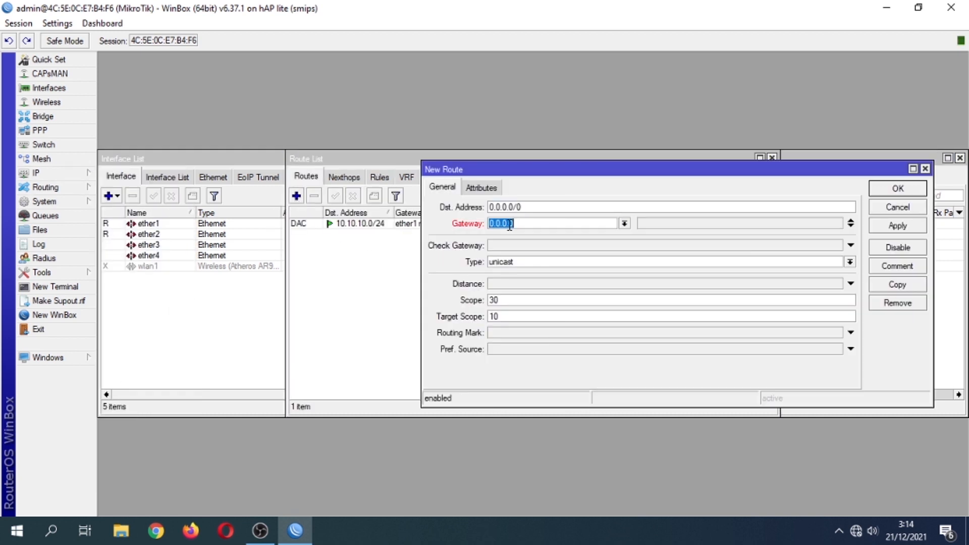
type("10.10.10.1")
left_click(901, 229)
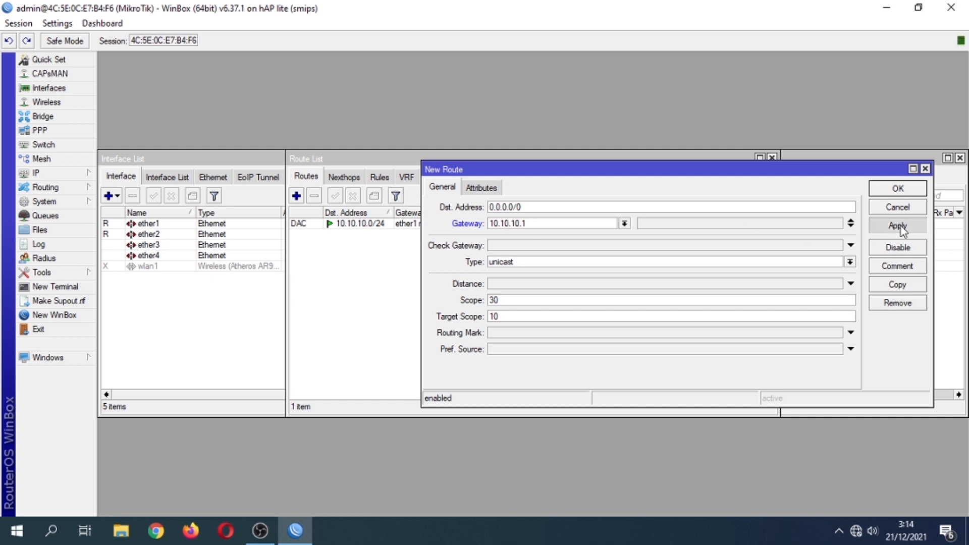
left_click(898, 191)
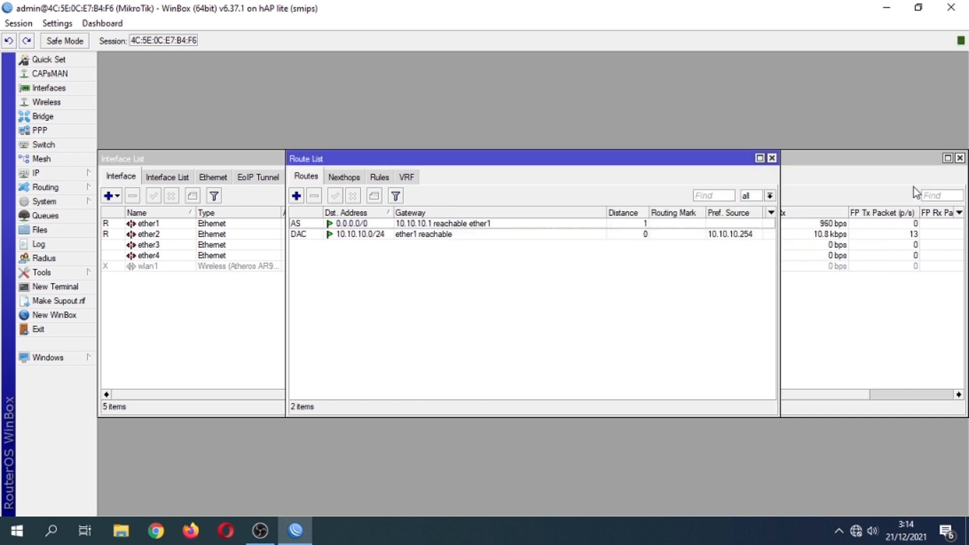
left_click(771, 158)
left_click(84, 286)
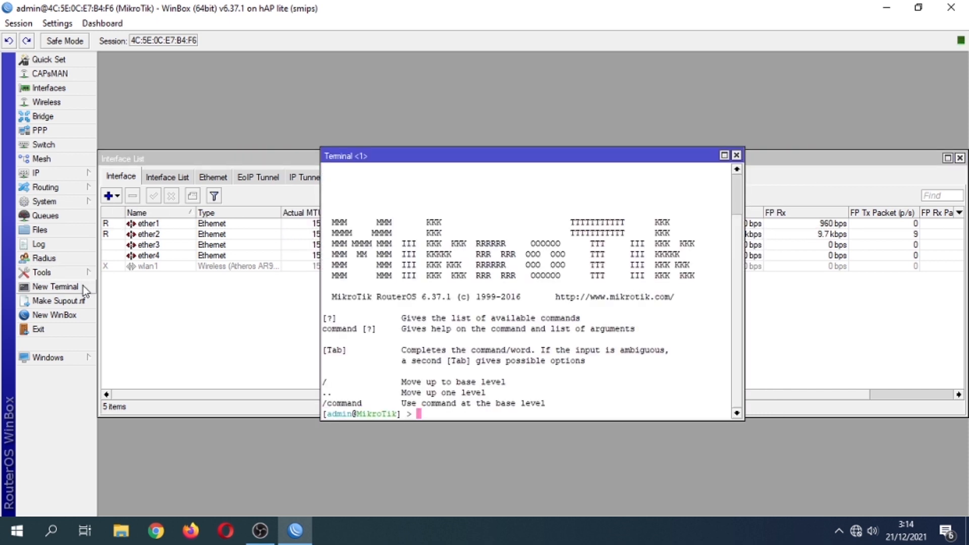
type("ping 8.8.8.8")
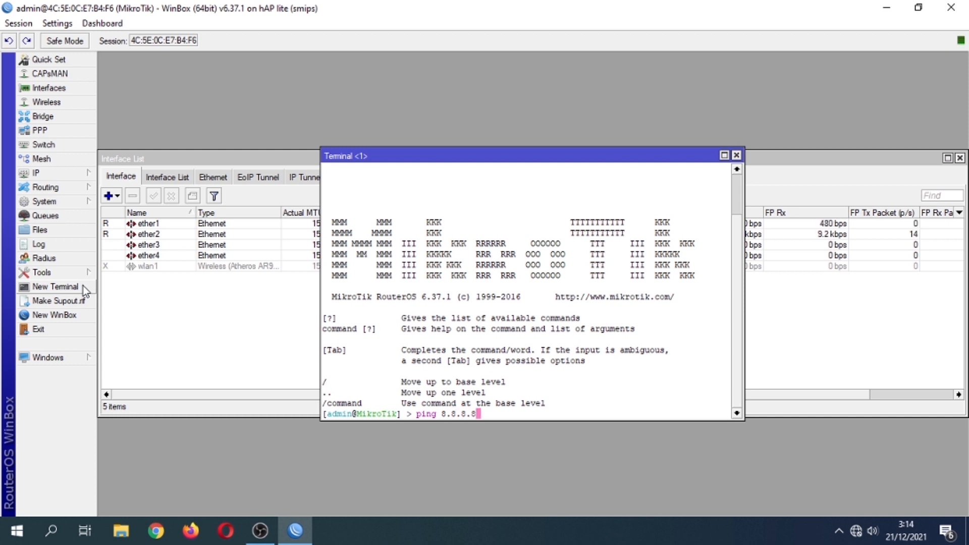
key("Return")
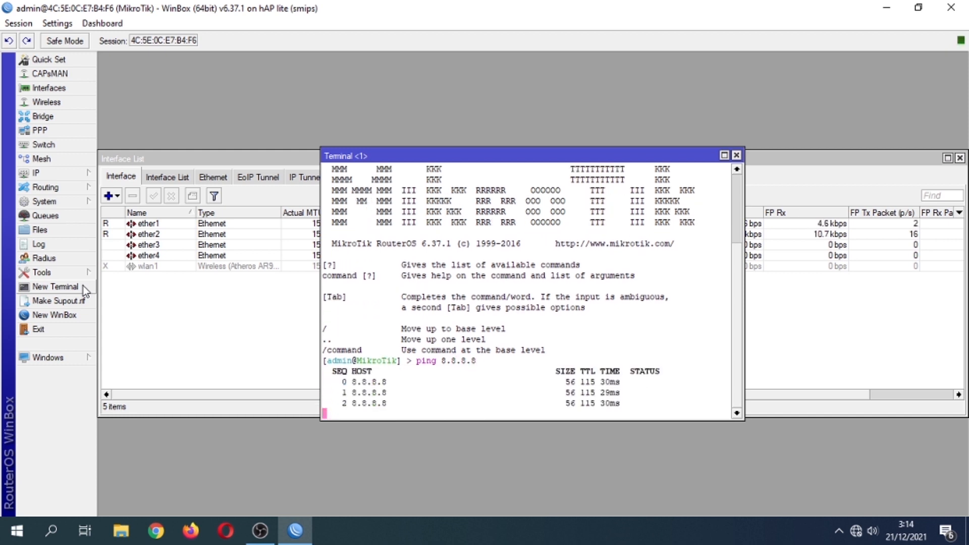
key("ctrl+c")
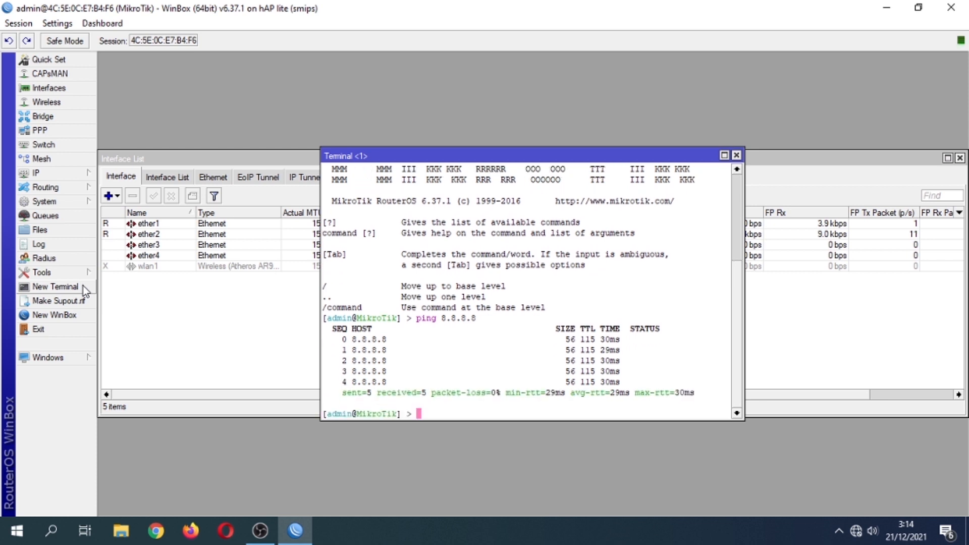
left_click(737, 155)
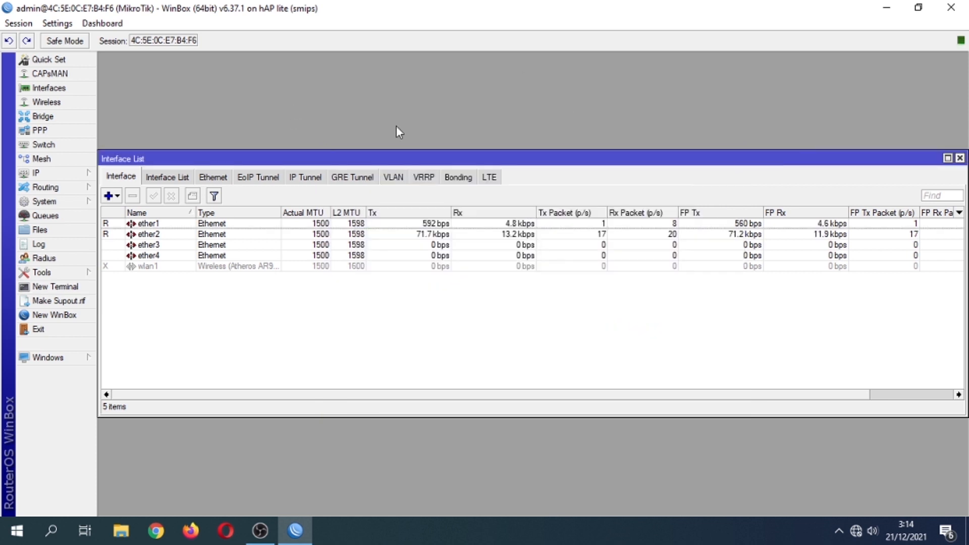
In IP > DNS, allow remote requests and enter 8.8.8.8 as a server.
left_click(67, 178)
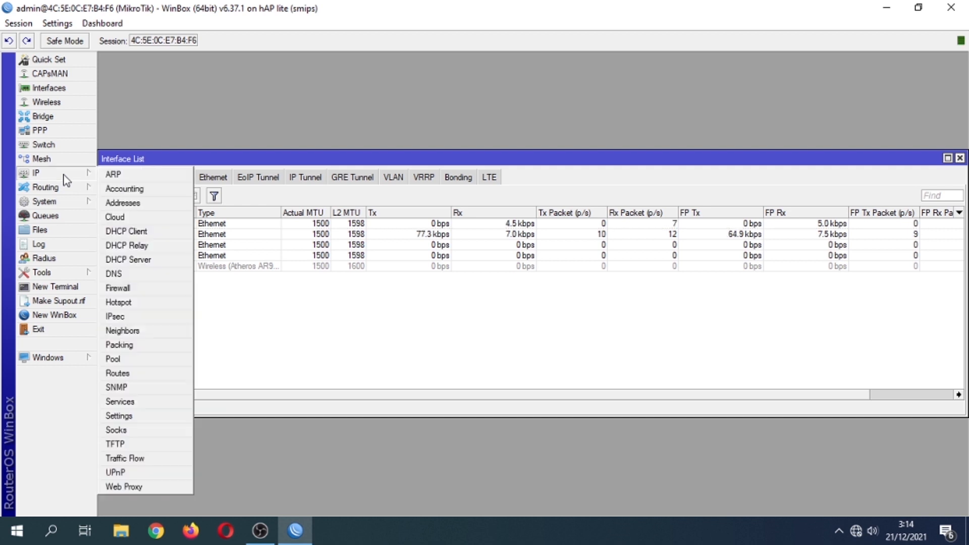
left_click(121, 275)
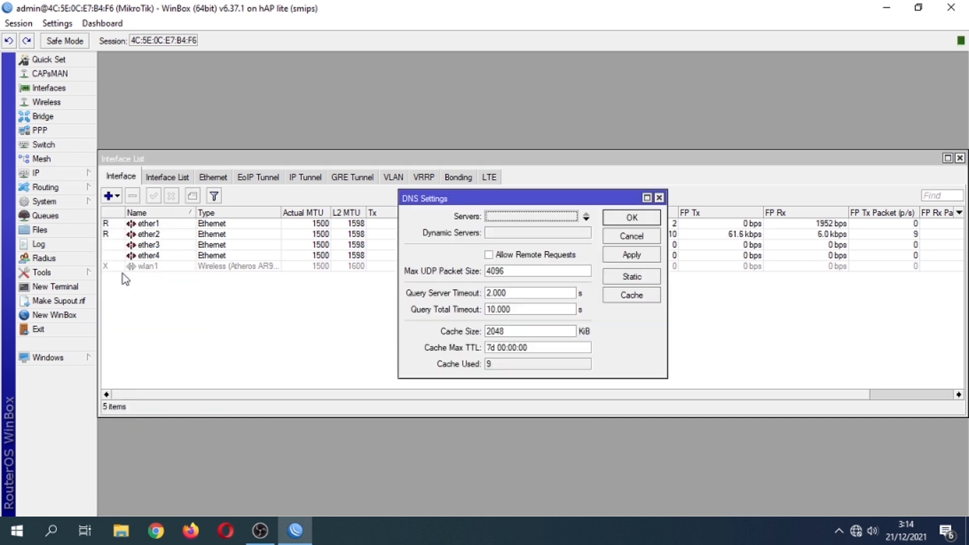
left_click(489, 255)
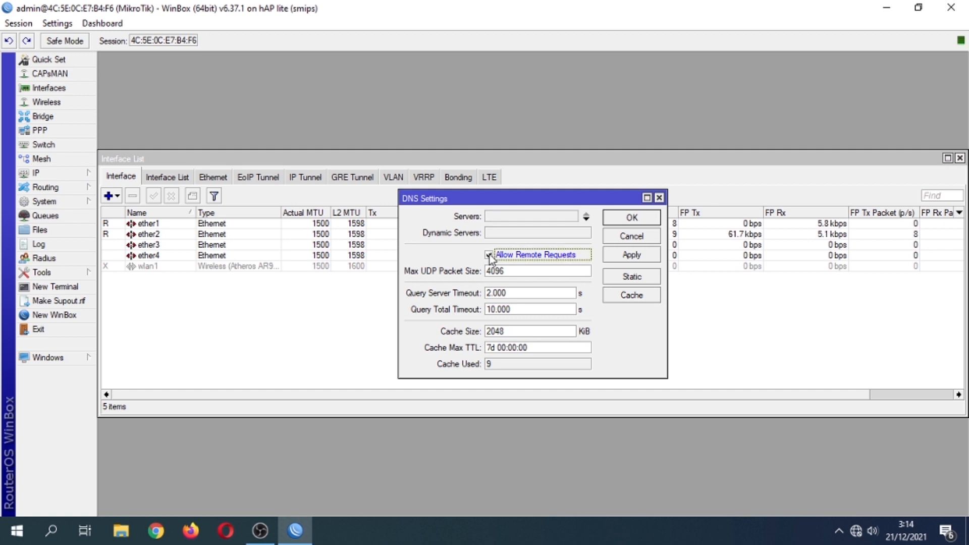
left_click(499, 216)
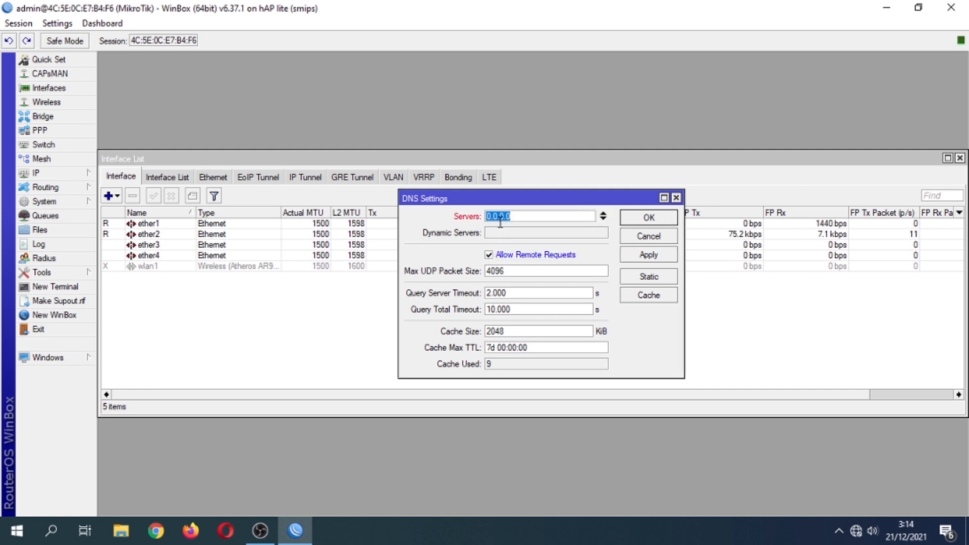
type("8.8.8.8")
Replace the DNS server with 1.1.1.1, keep remote requests allowed, and apply.
double_click(563, 218)
key("BackSpace")
type("10.10.10.1")
left_click_drag(527, 217, 465, 224)
type("10")
key("BackSpace")
type(".1.1.1")
left_click(488, 255)
left_click(488, 255)
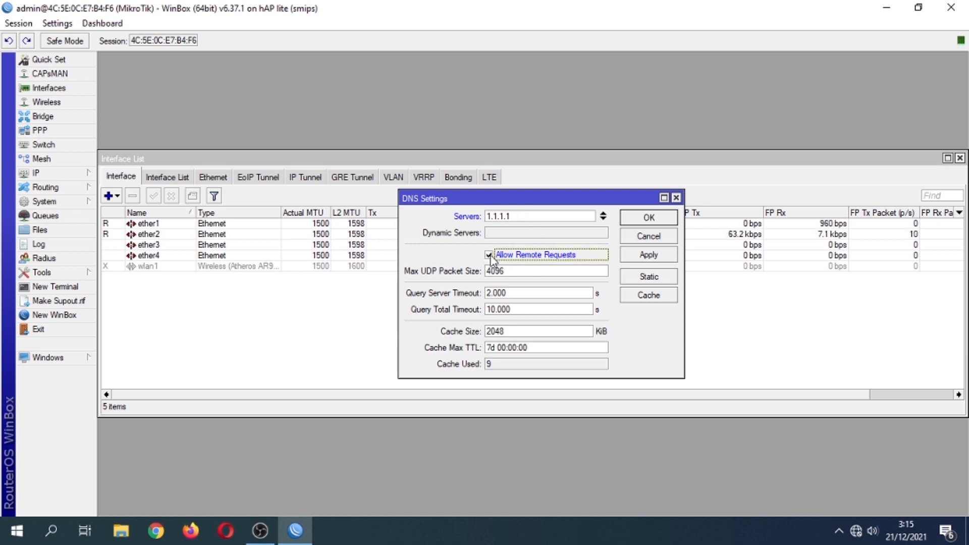
left_click(634, 252)
left_click(634, 223)
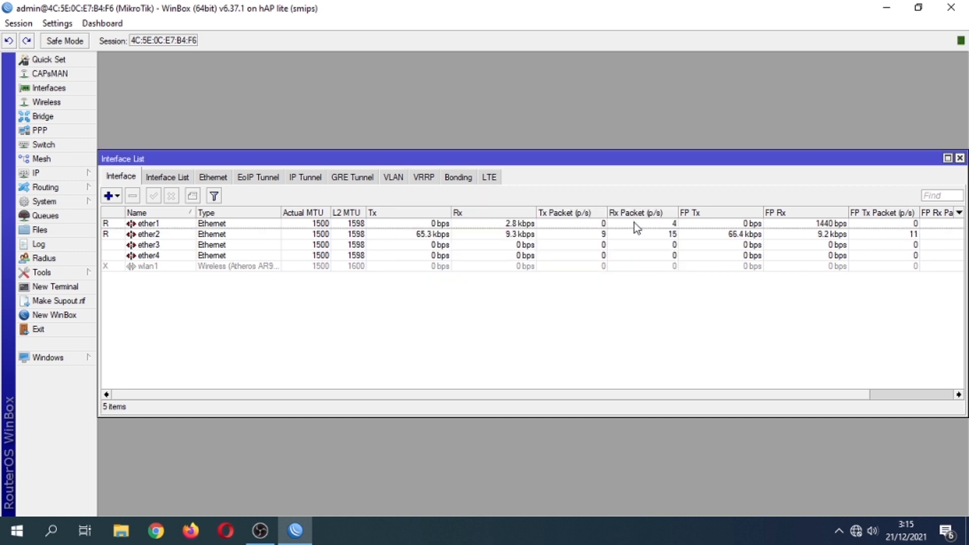
Ping google.com from a router terminal, getting ~30 ms replies from 216.239.38.120.
left_click(53, 287)
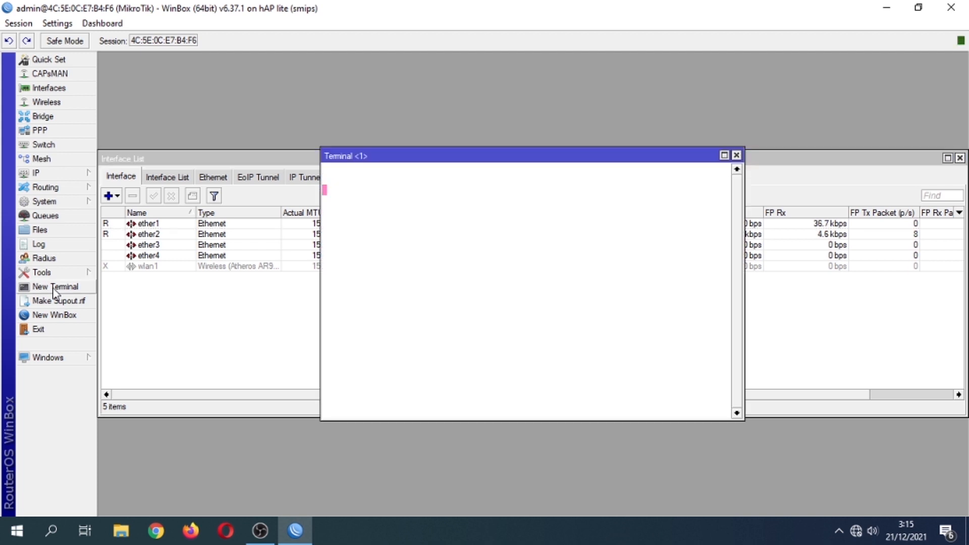
type("pi")
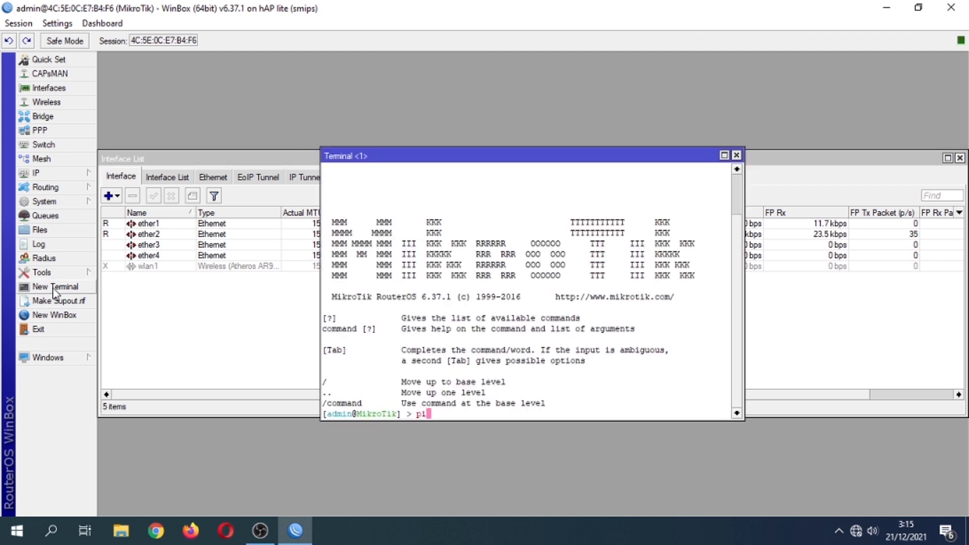
type("ng googlel")
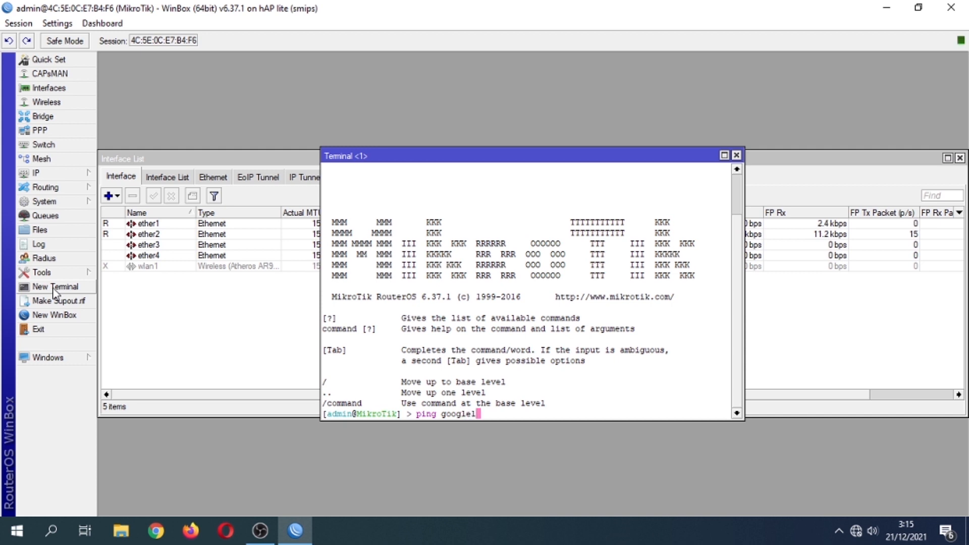
key("BackSpace")
type(".com")
key("Return")
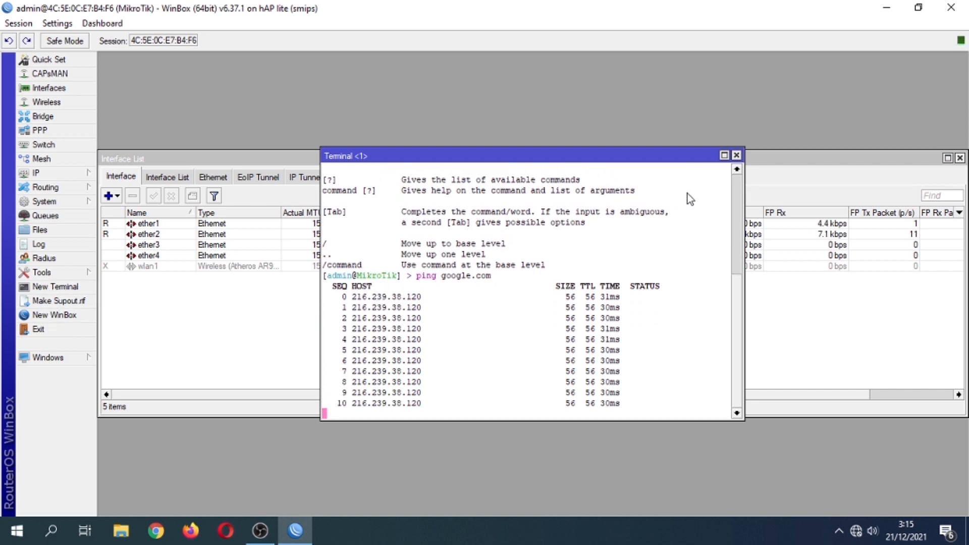
left_click(736, 156)
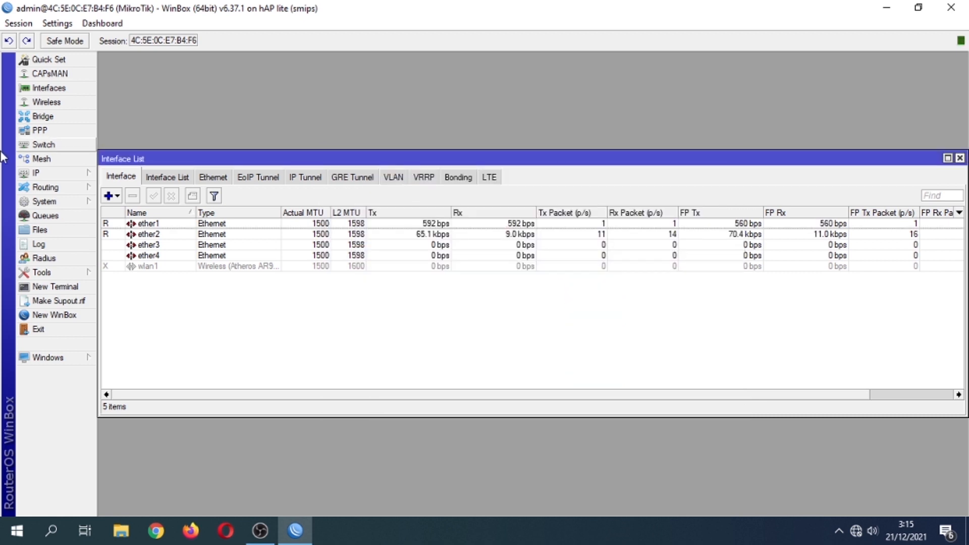
Add a firewall NAT rule with out-interface ether1 and action masquerade.
left_click(38, 173)
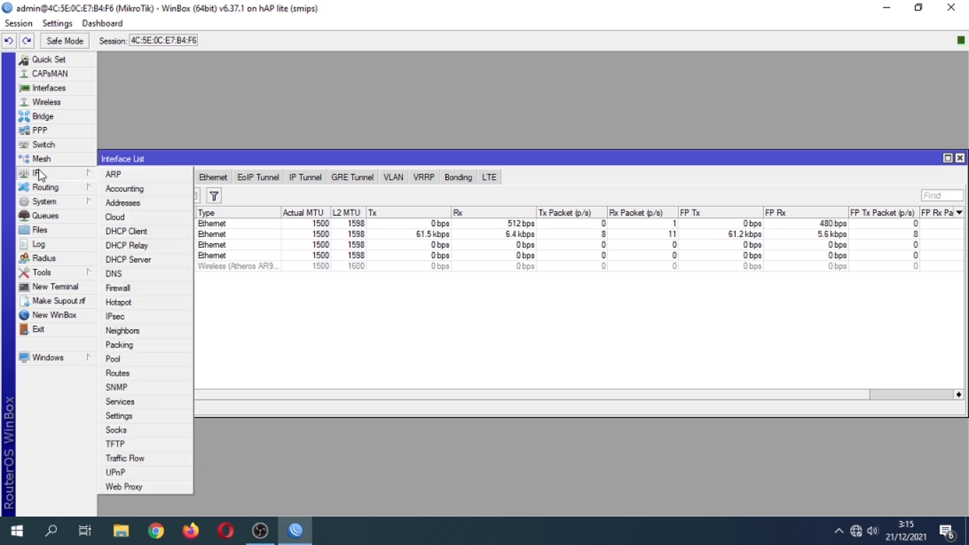
left_click(118, 287)
left_click(323, 178)
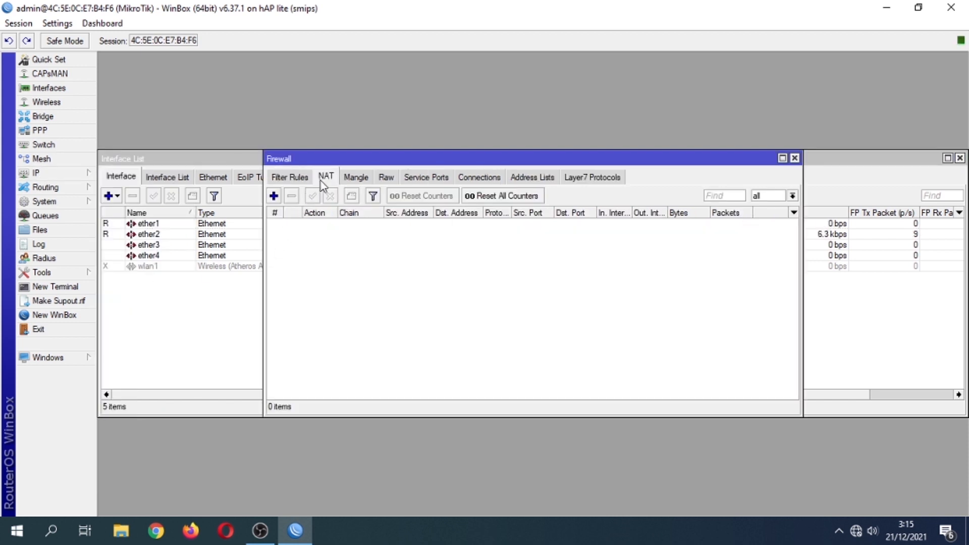
left_click(274, 196)
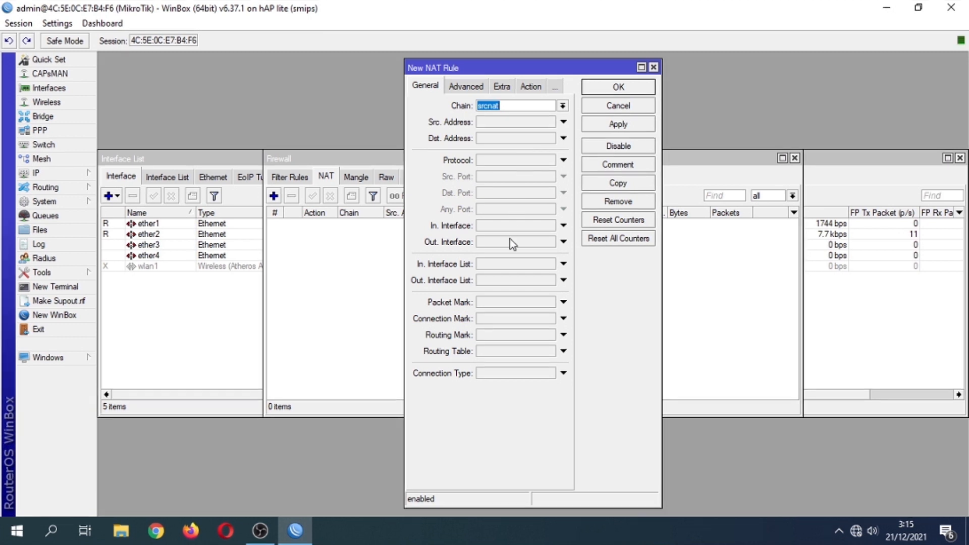
left_click(564, 242)
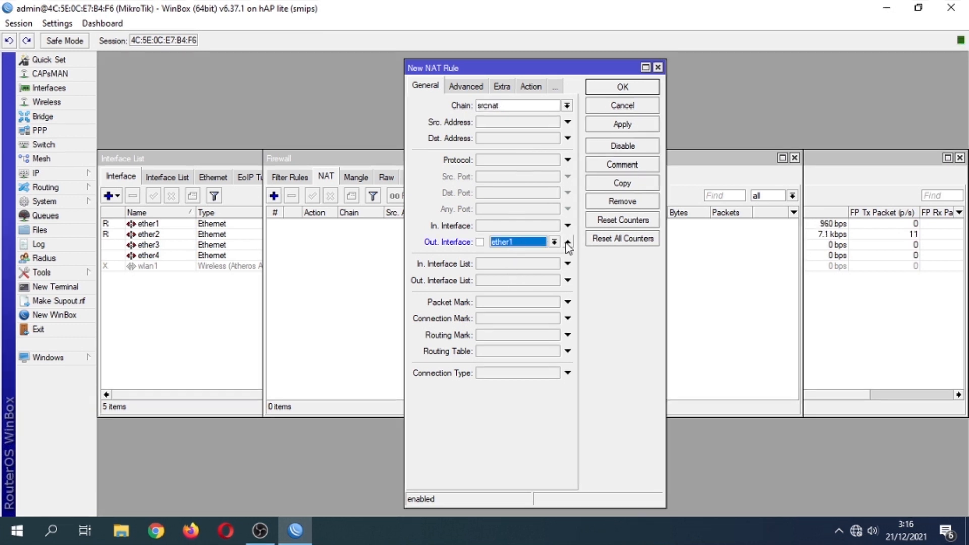
left_click(554, 243)
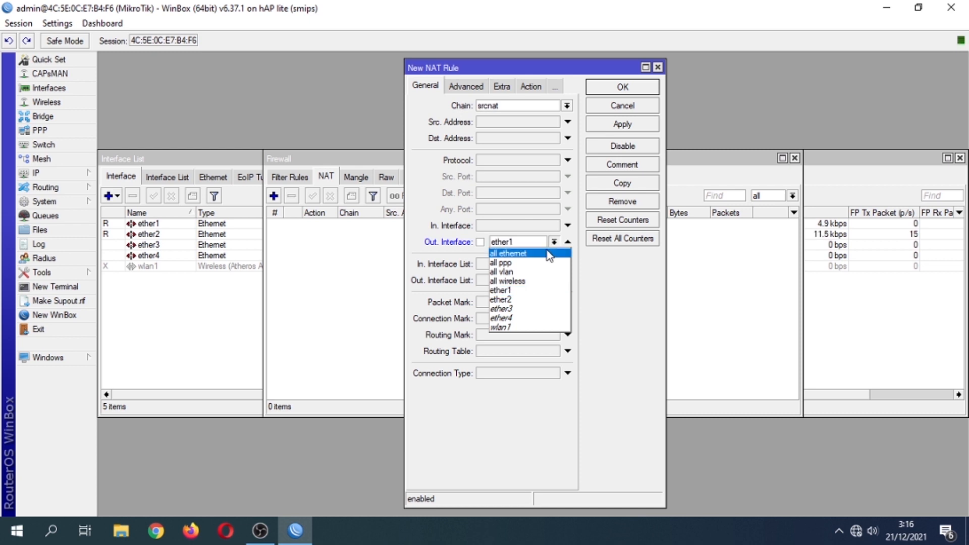
left_click(546, 290)
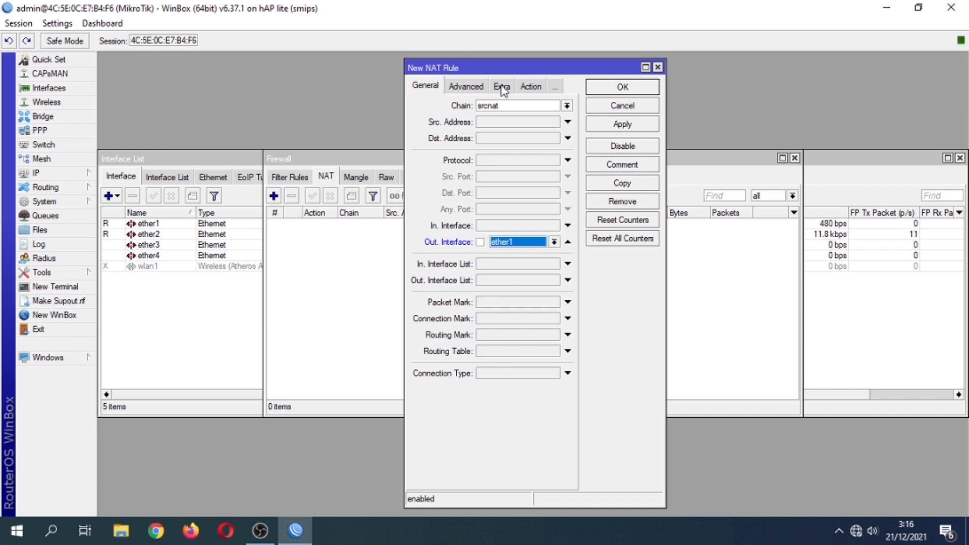
left_click(529, 88)
left_click(526, 105)
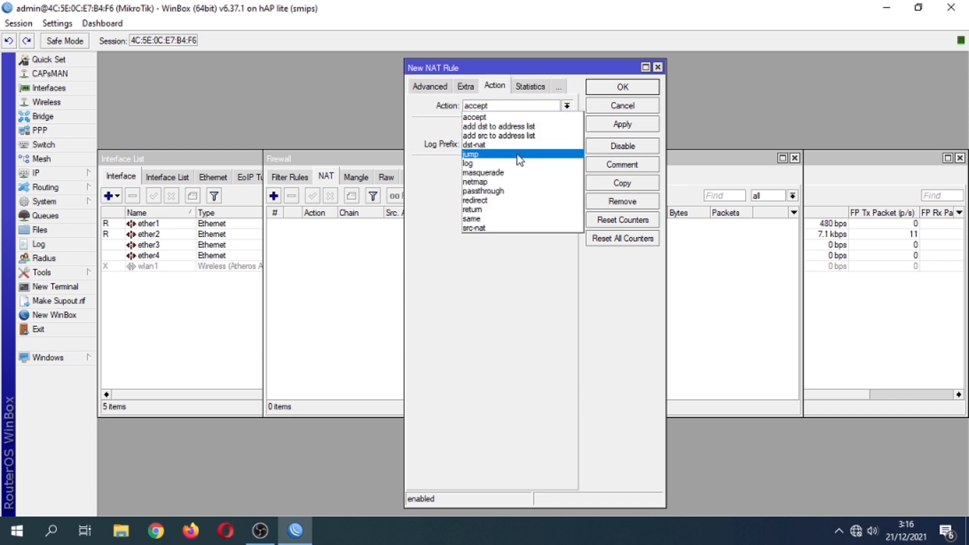
left_click(514, 175)
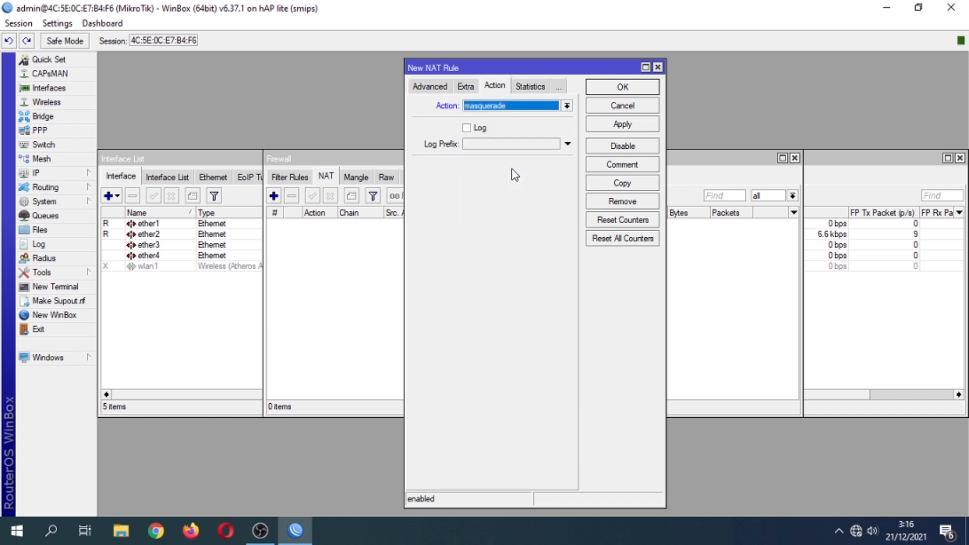
left_click(596, 125)
left_click(600, 90)
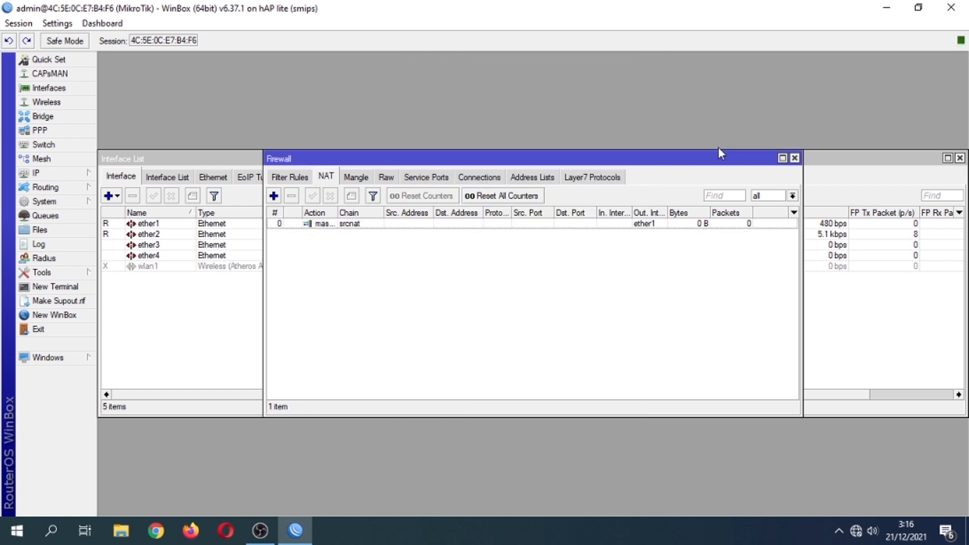
Close Firewall and add address 192.168.1.1/24 on ether2 under IP > Addresses.
left_click(794, 159)
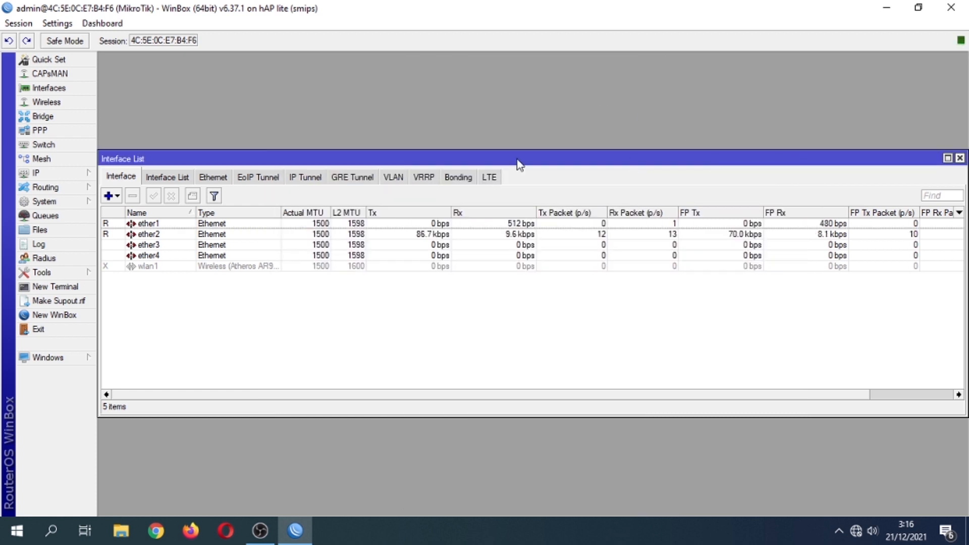
left_click(43, 173)
left_click(109, 206)
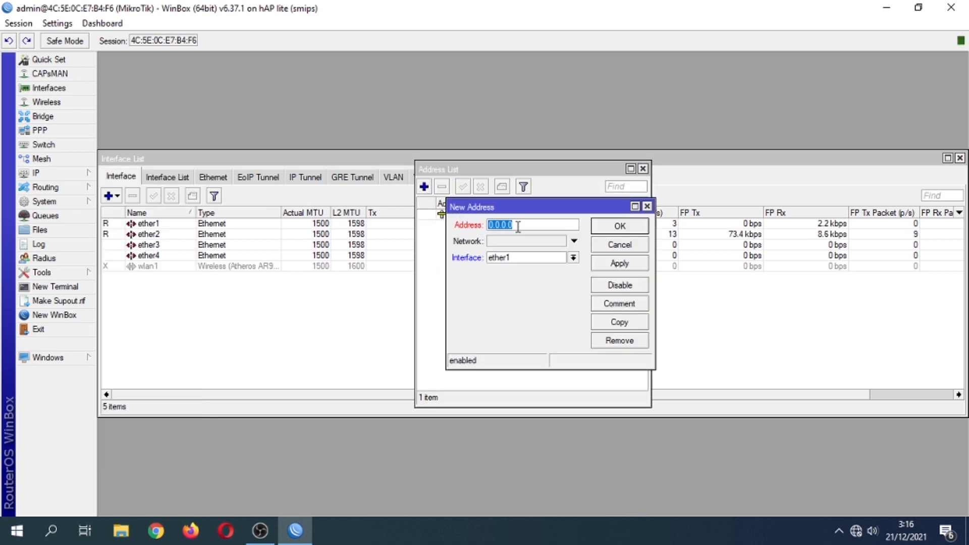
type("192.168")
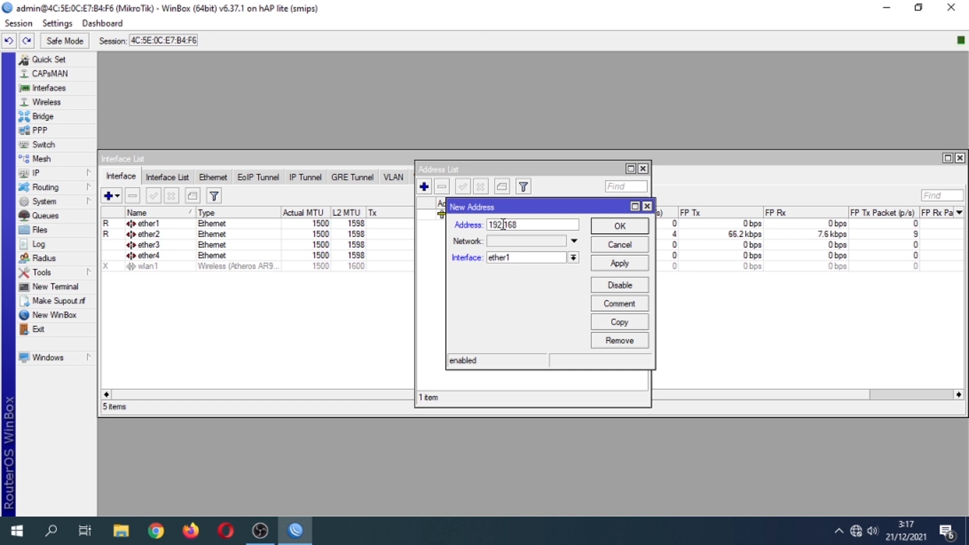
type(".1.1/24")
left_click(574, 258)
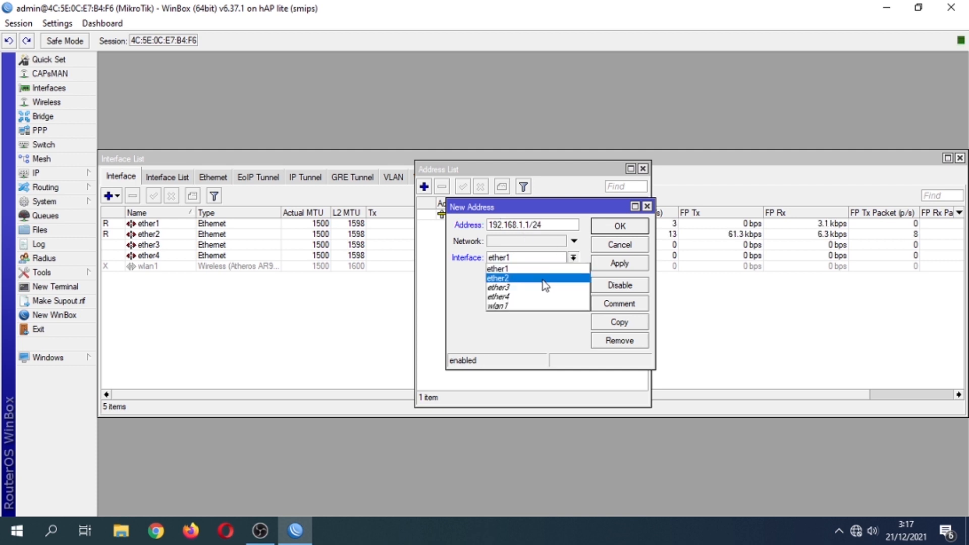
left_click(540, 281)
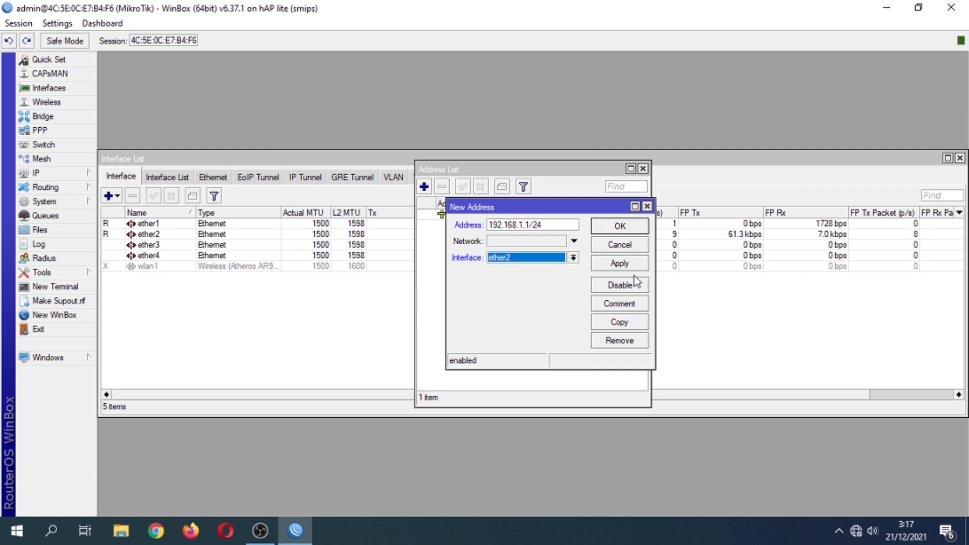
left_click(634, 268)
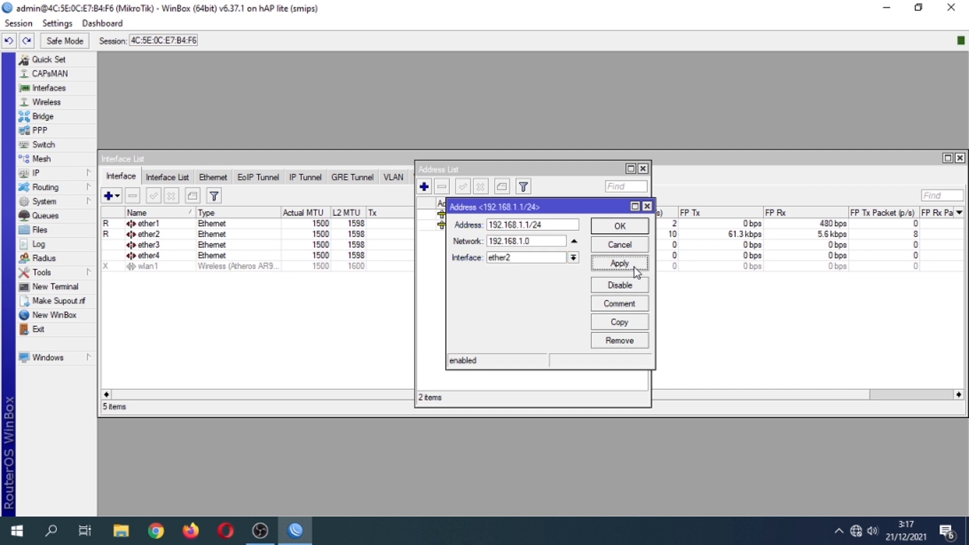
left_click(635, 230)
left_click(643, 169)
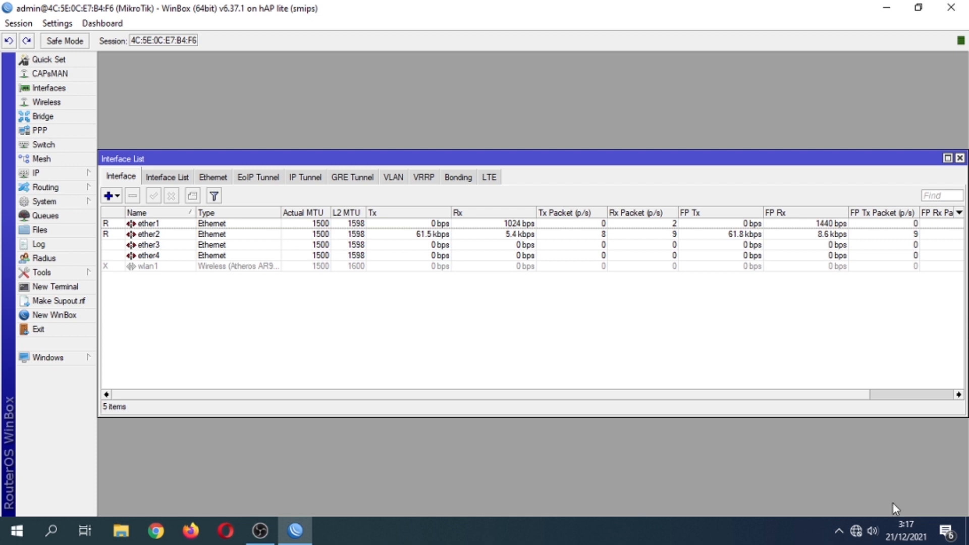
Reach the PC's Network Connections window via Network & Internet settings.
left_click(861, 530)
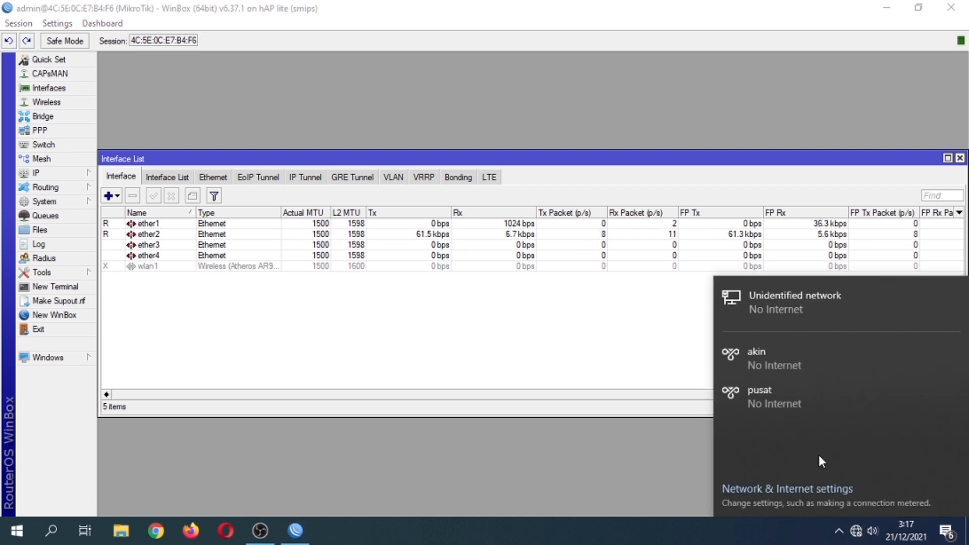
left_click(777, 310)
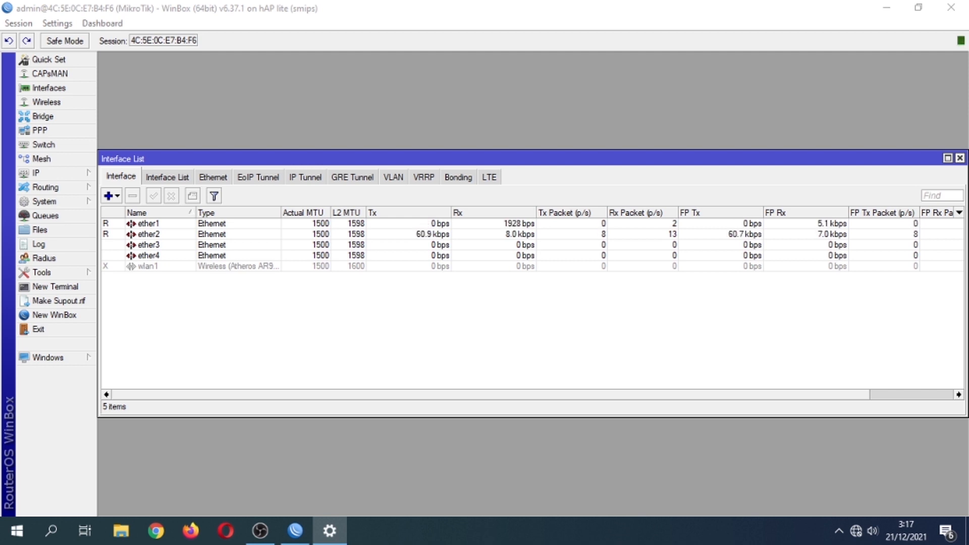
left_click_drag(968, 115, 544, 65)
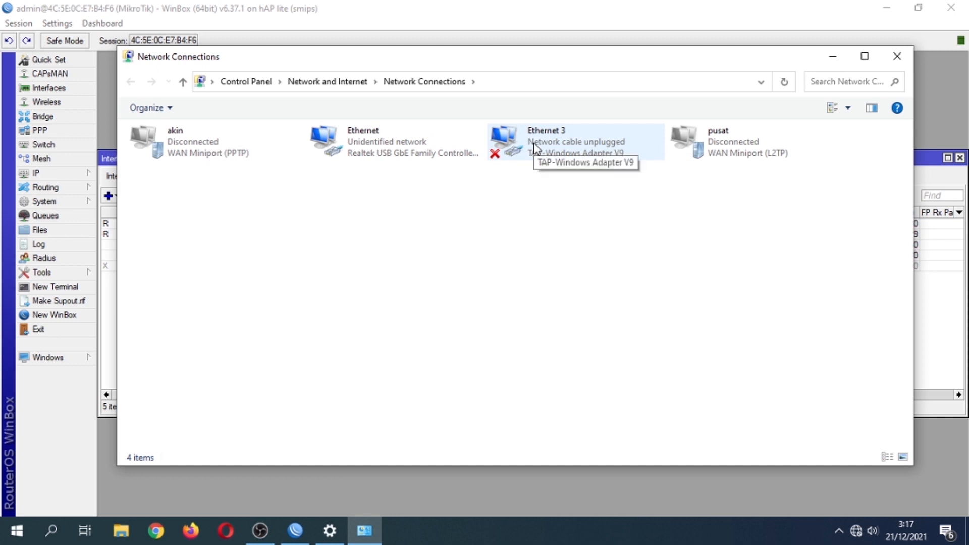
Open the Ethernet adapter's IPv4 properties and clear the old manual values.
left_click(409, 144)
right_click(409, 144)
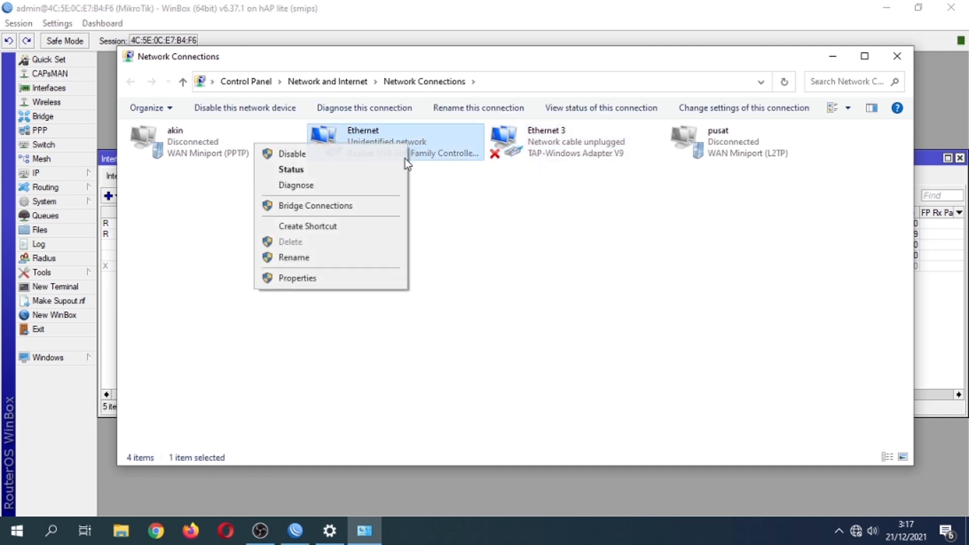
left_click(340, 277)
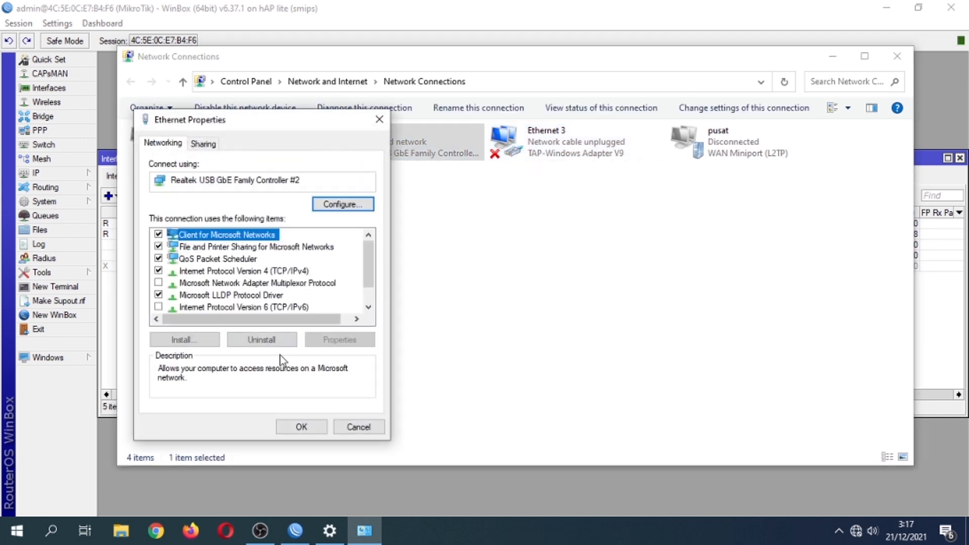
left_click(270, 271)
left_click(338, 340)
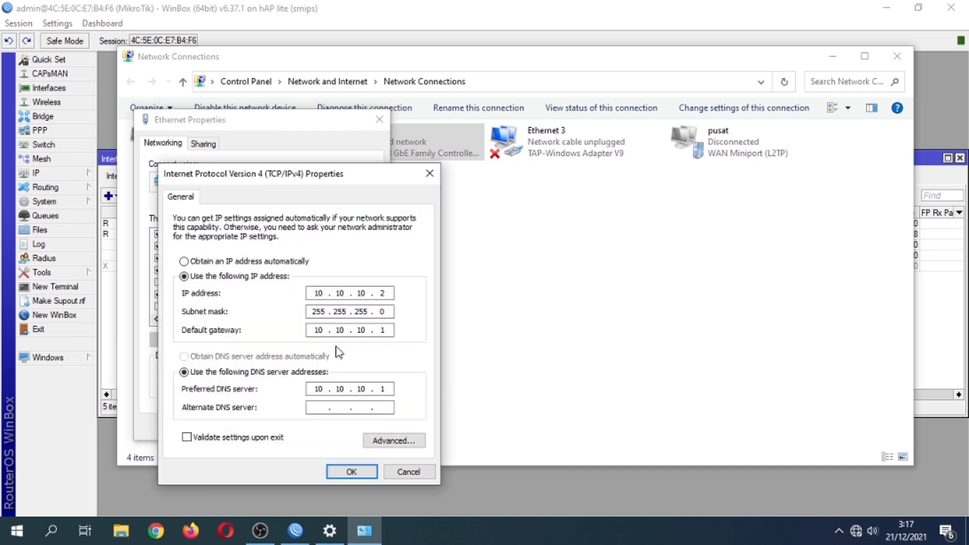
left_click(221, 263)
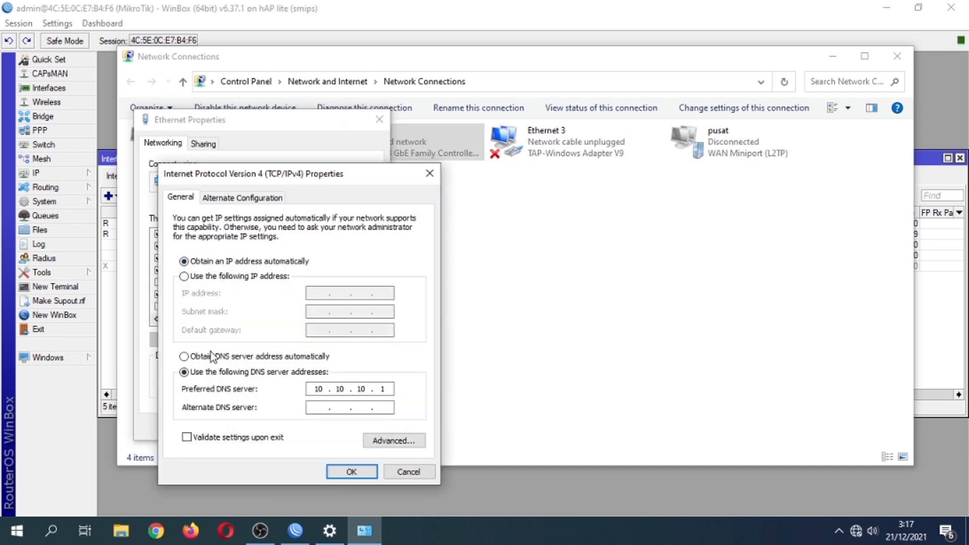
left_click(212, 356)
left_click(226, 276)
Set IP 192.168.1.2, mask 255.255.255.0, gateway 192.168.1.1, DNS 8.8.8.8, and save.
left_click(323, 291)
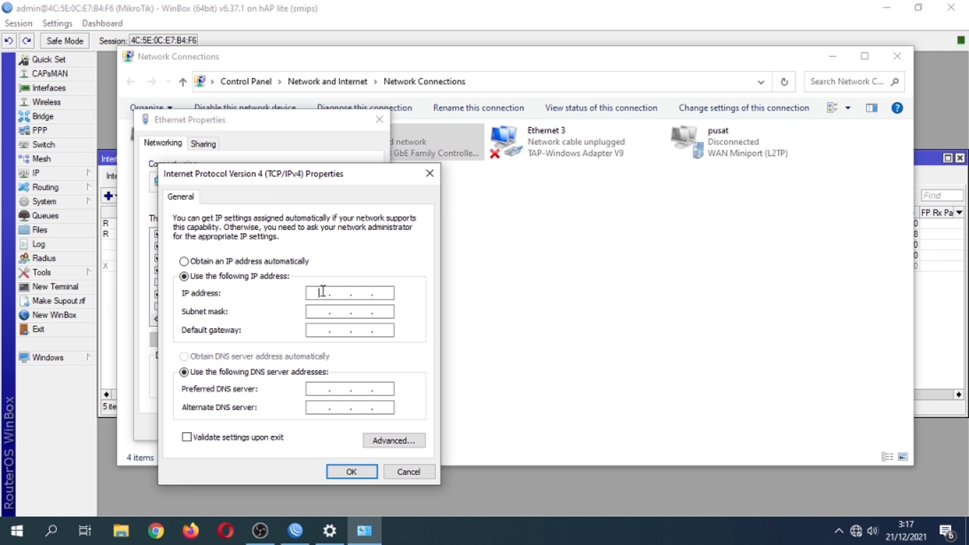
type("19216811")
key("BackSpace")
type("2")
left_click(315, 312)
left_click(320, 331)
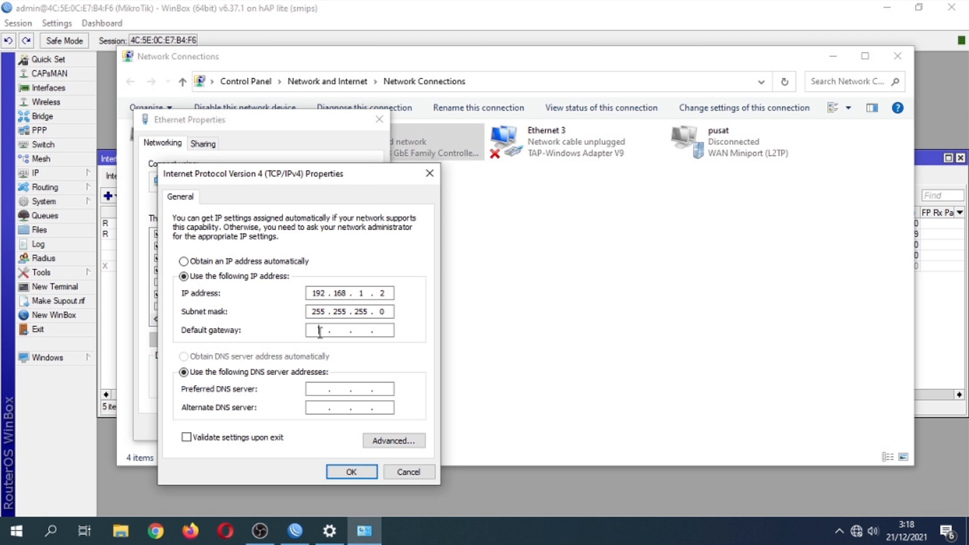
type("192 . ")
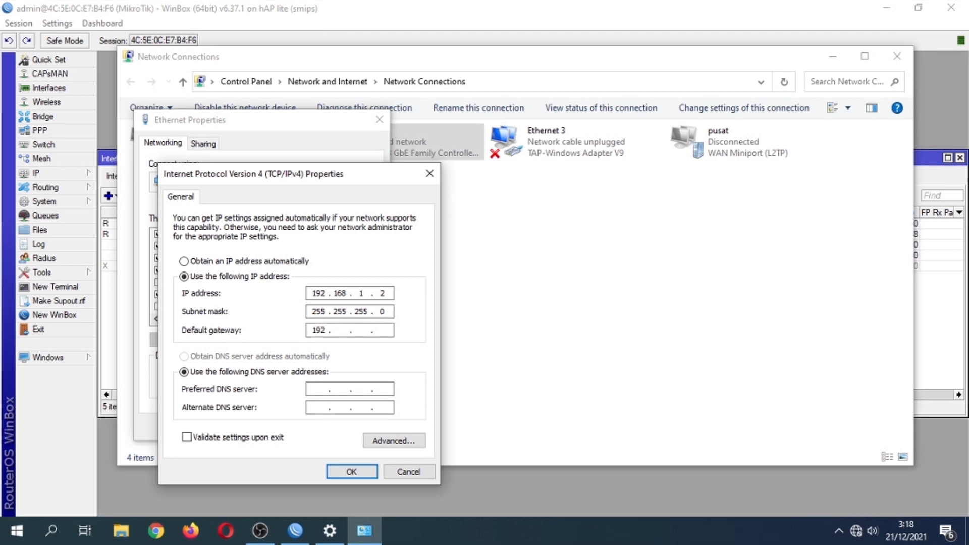
type("168 . 1 . 1")
left_click(314, 390)
type("8.8.8.8")
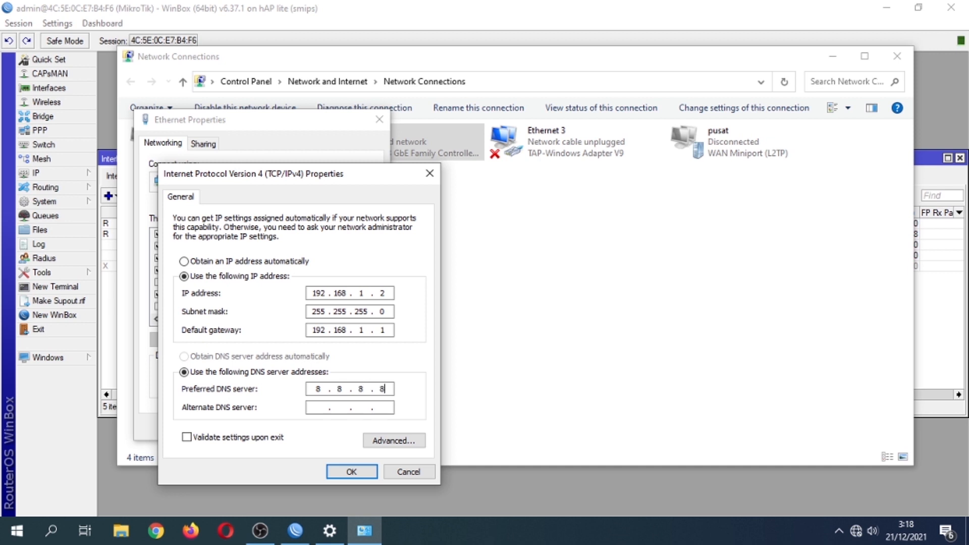
left_click(344, 471)
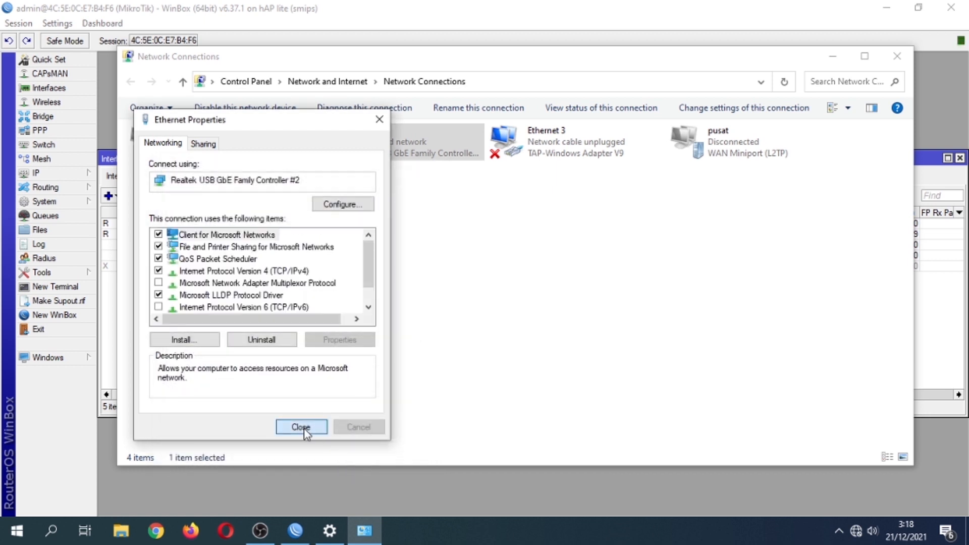
left_click(301, 428)
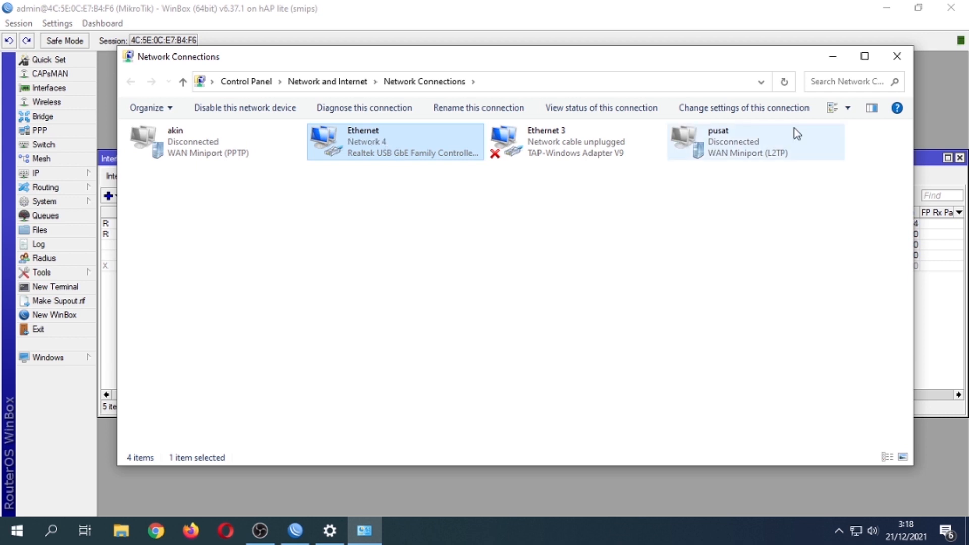
key("alt+F4")
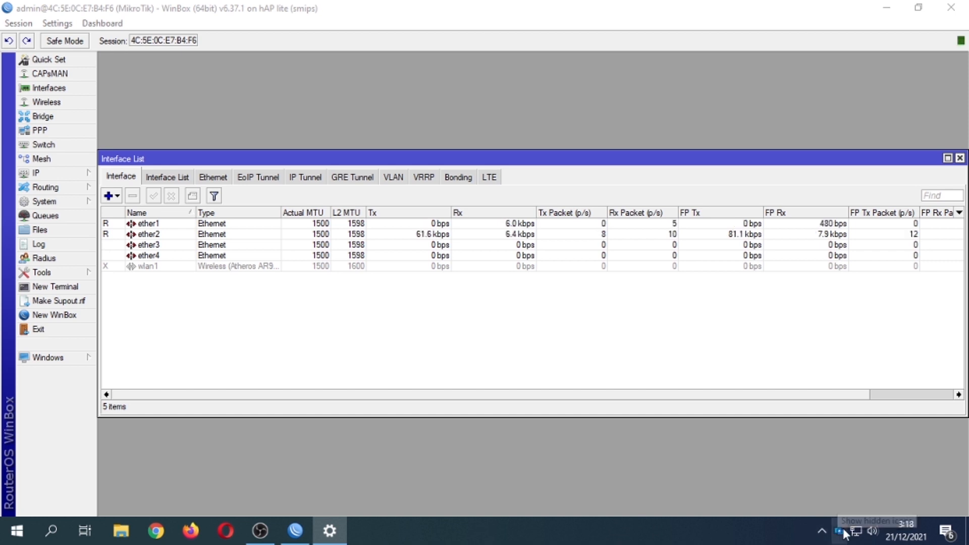
Run ping google.com in Command Prompt, receiving 4 of 4 replies with 0% loss.
left_click(52, 531)
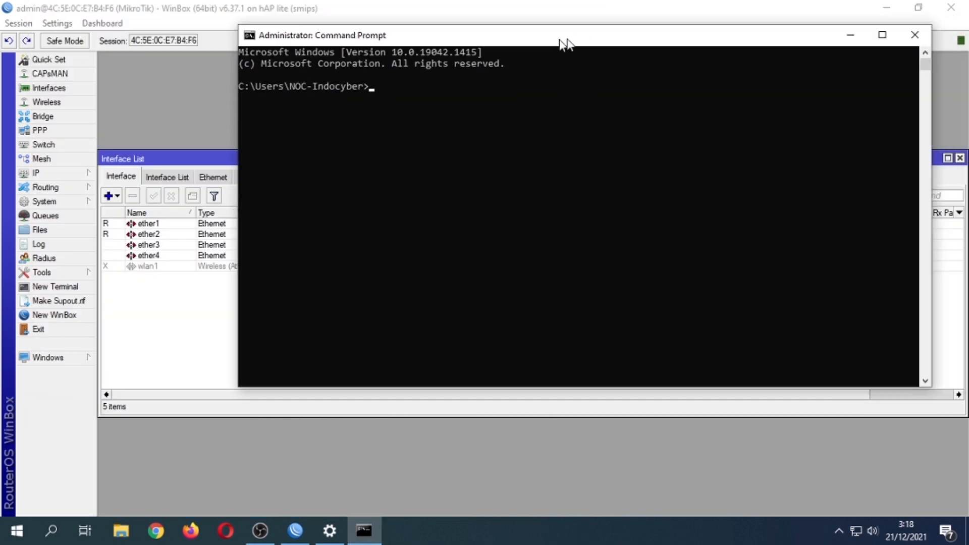
left_click_drag(563, 39, 486, 49)
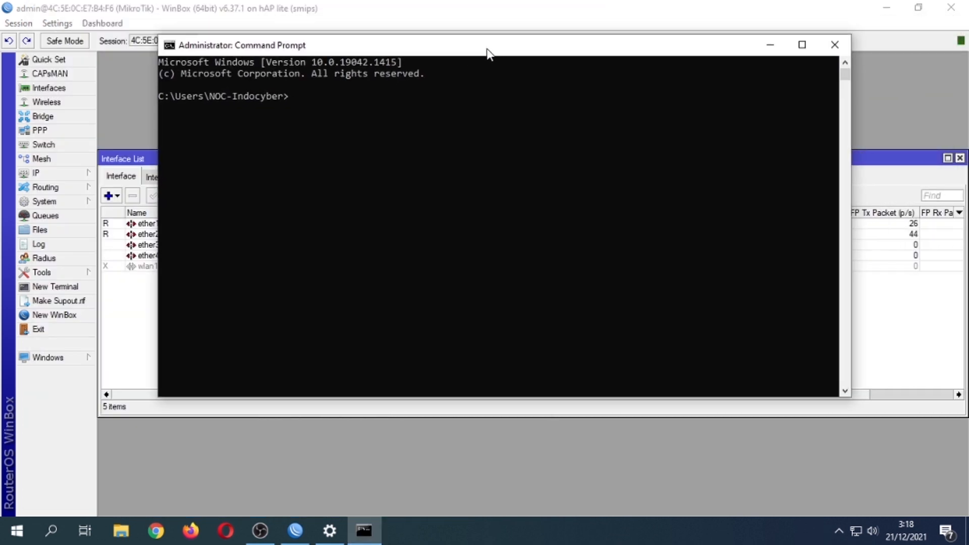
left_click(308, 103)
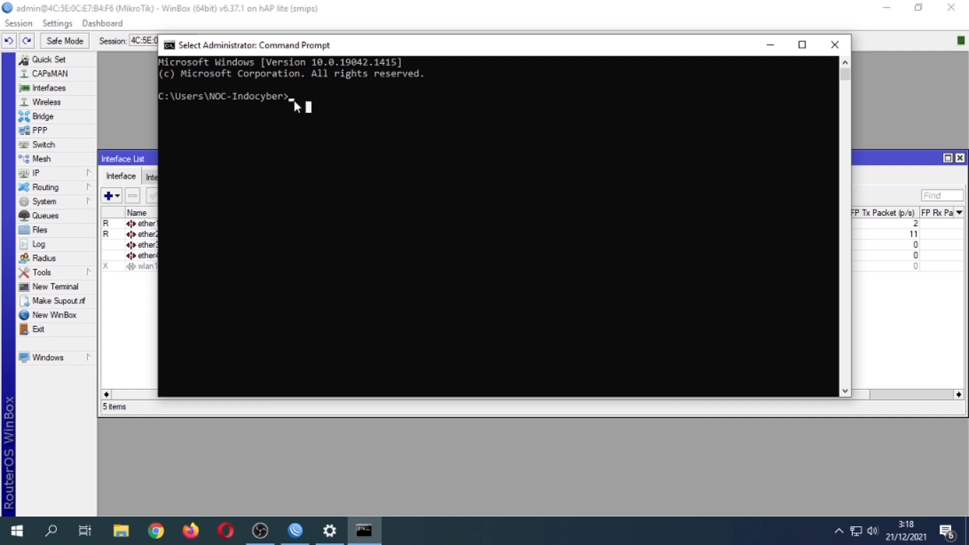
left_click(291, 100)
type("pi")
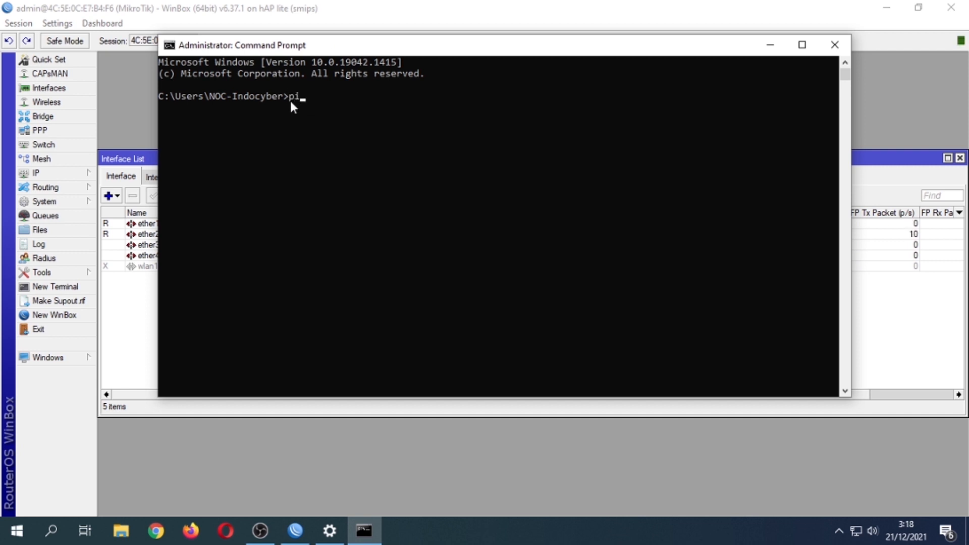
type("ng google.com")
key("Return")
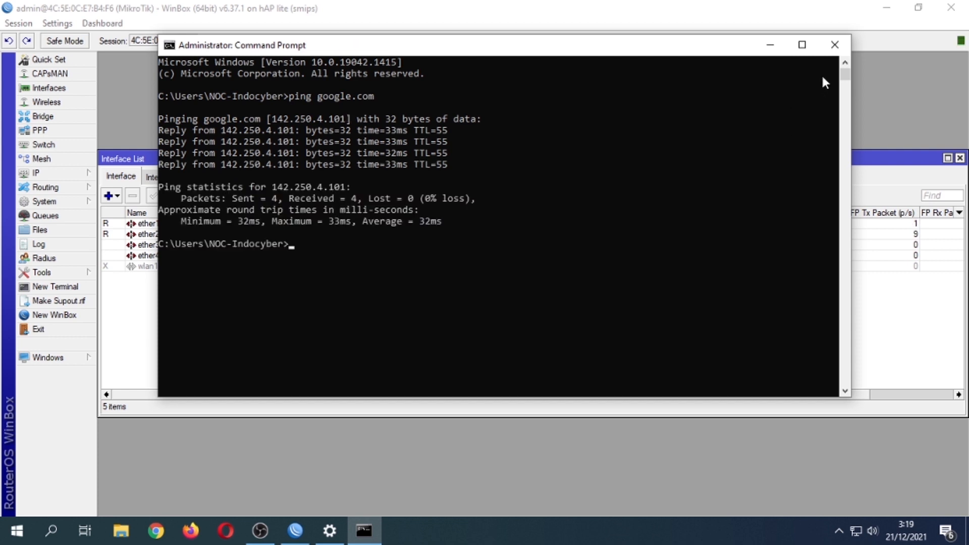
left_click(835, 44)
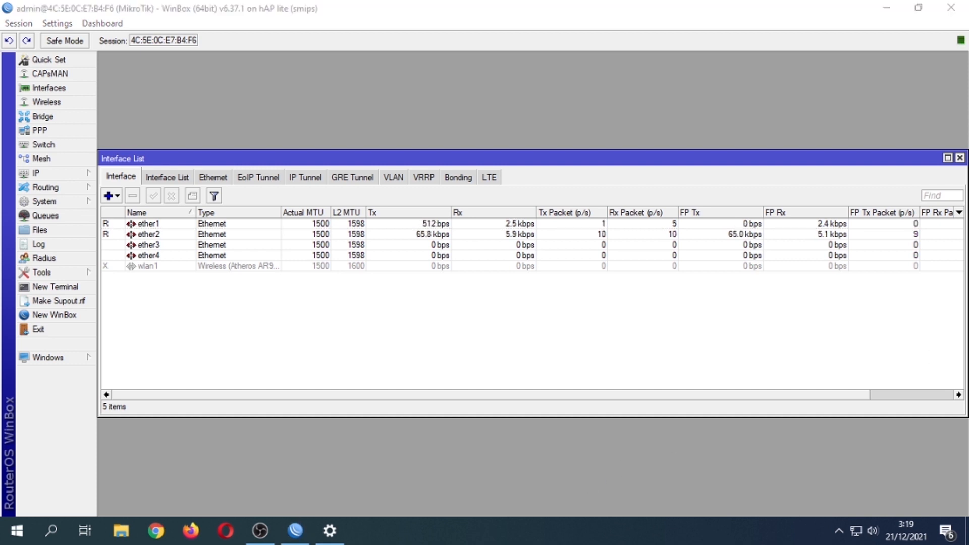
Load the YouTube home page in Firefox via its shortcut tile, then close the browser.
left_click(191, 531)
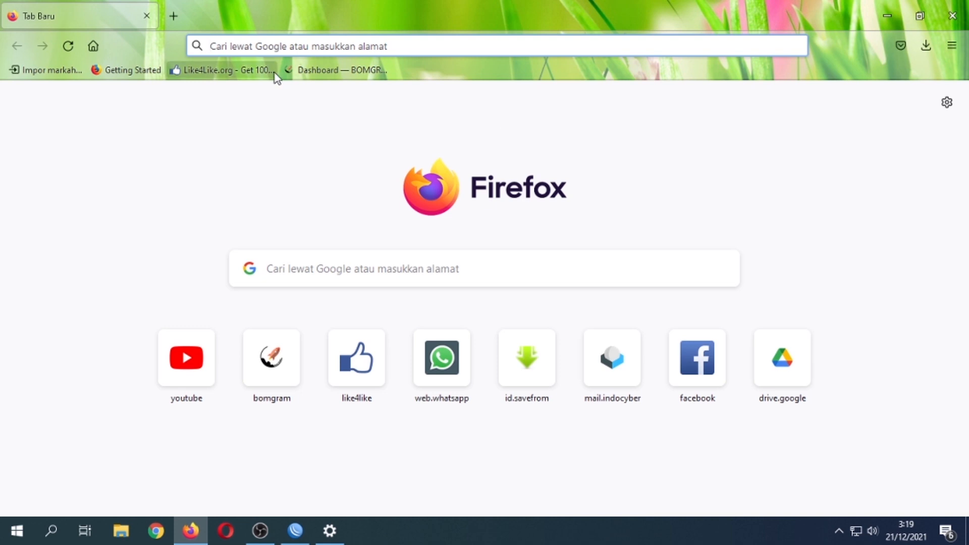
left_click(192, 364)
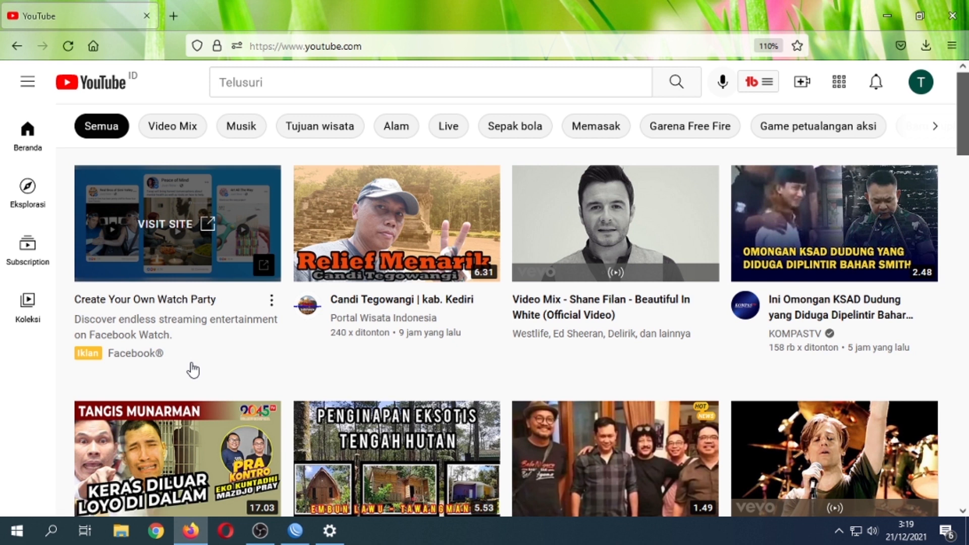
left_click(956, 17)
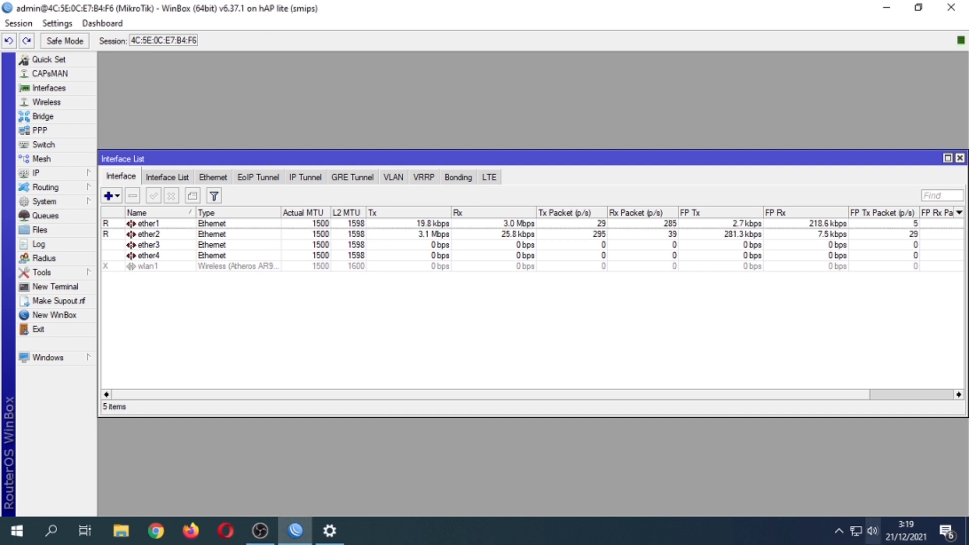
left_click(261, 532)
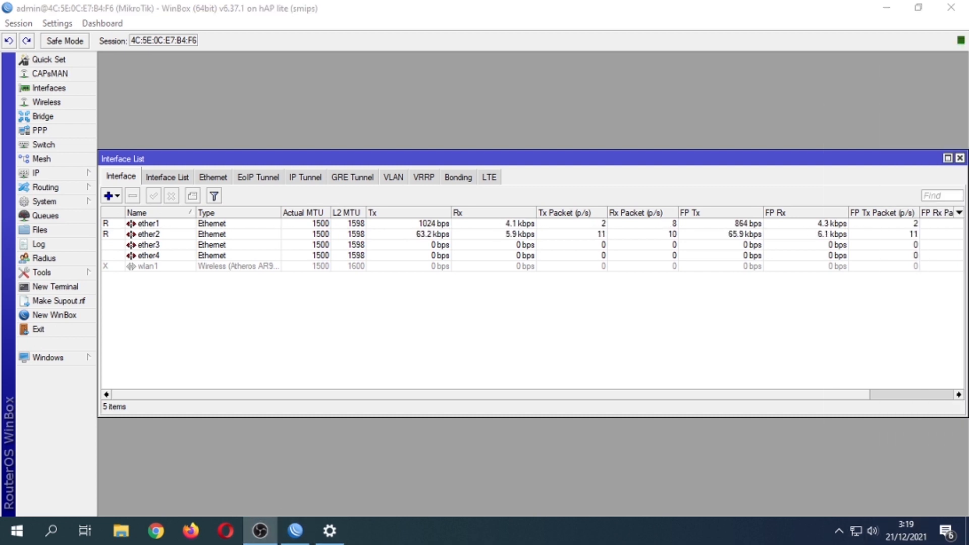
left_click(261, 532)
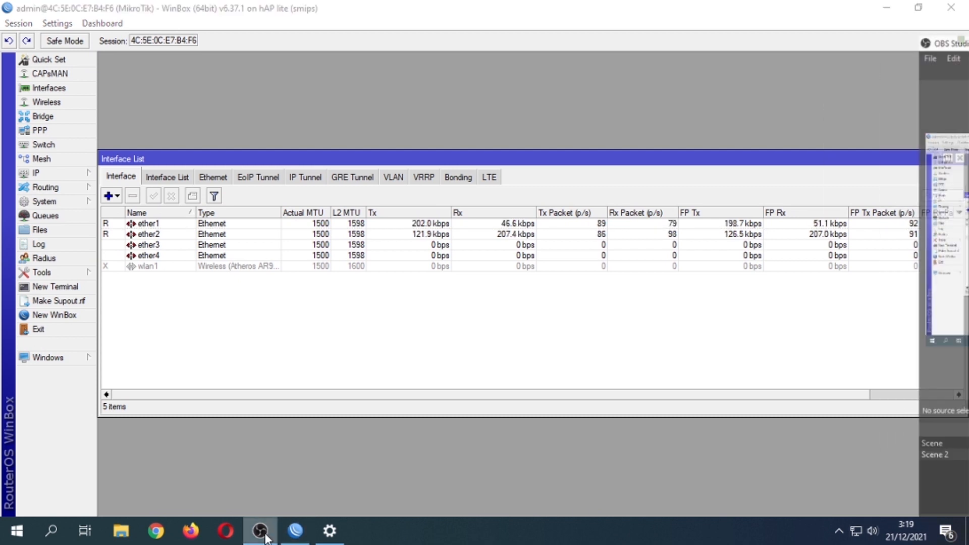
left_click(265, 535)
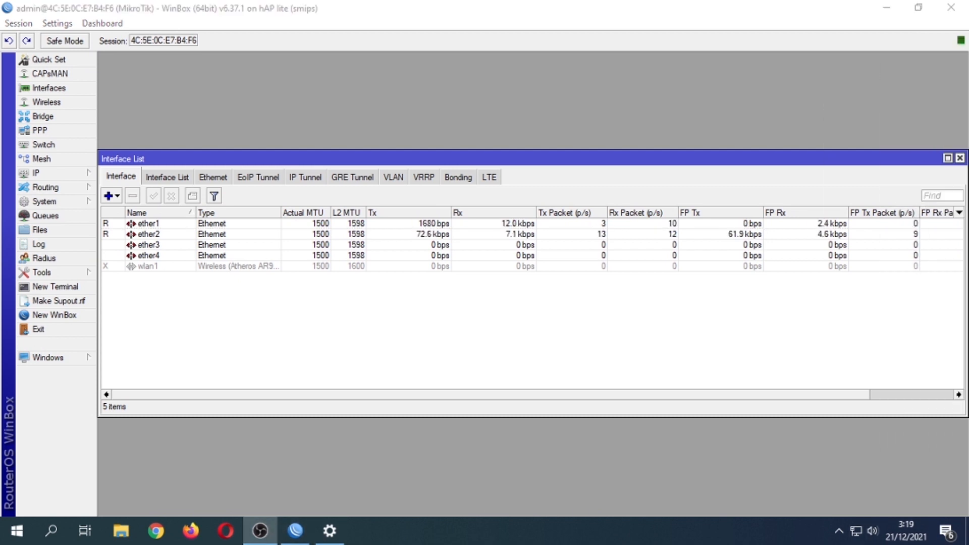
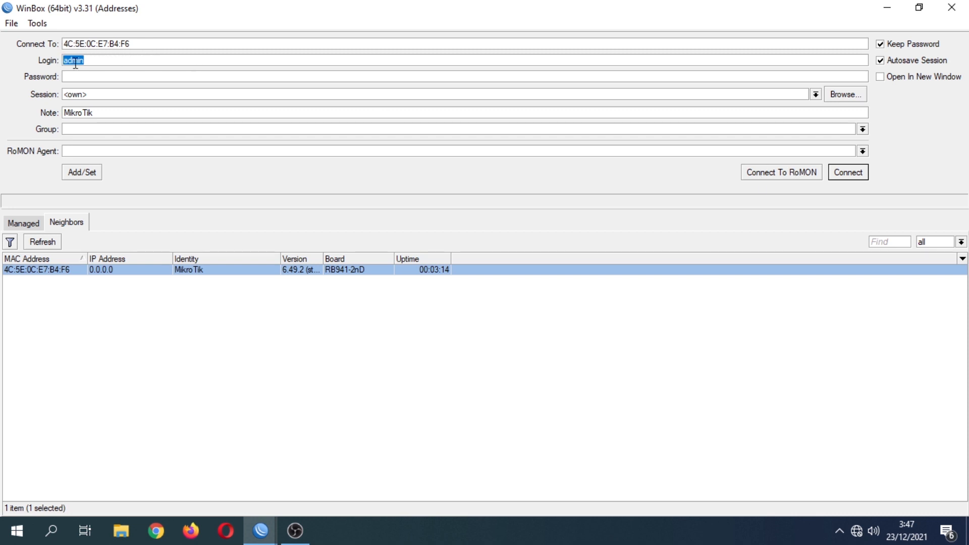
Log into the hAP lite router as admin, cancelling the expired-password change prompt.
left_click(862, 173)
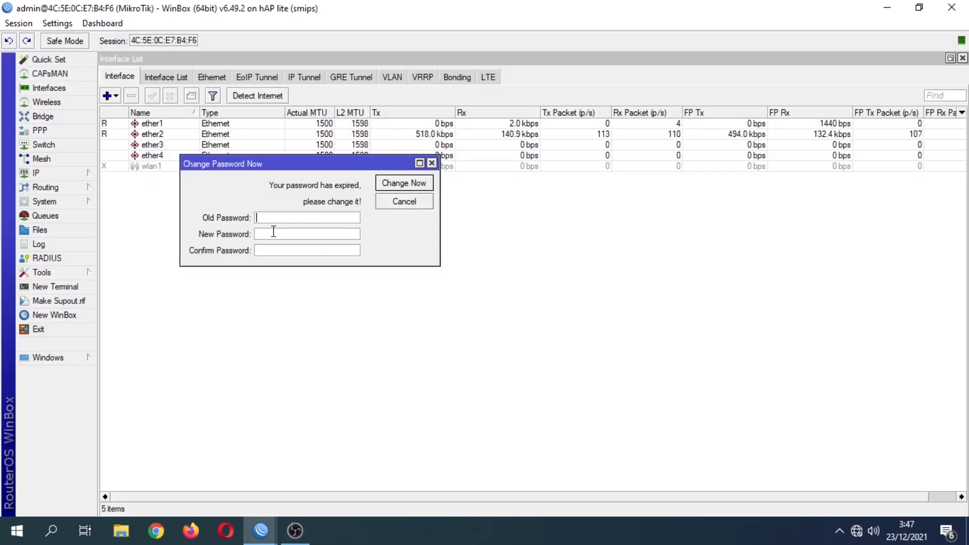
left_click(406, 202)
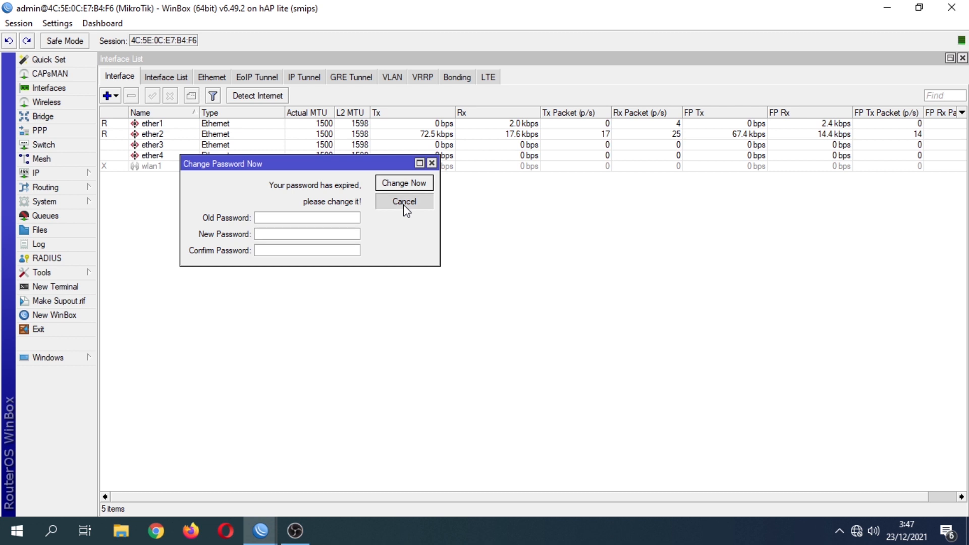
left_click(56, 201)
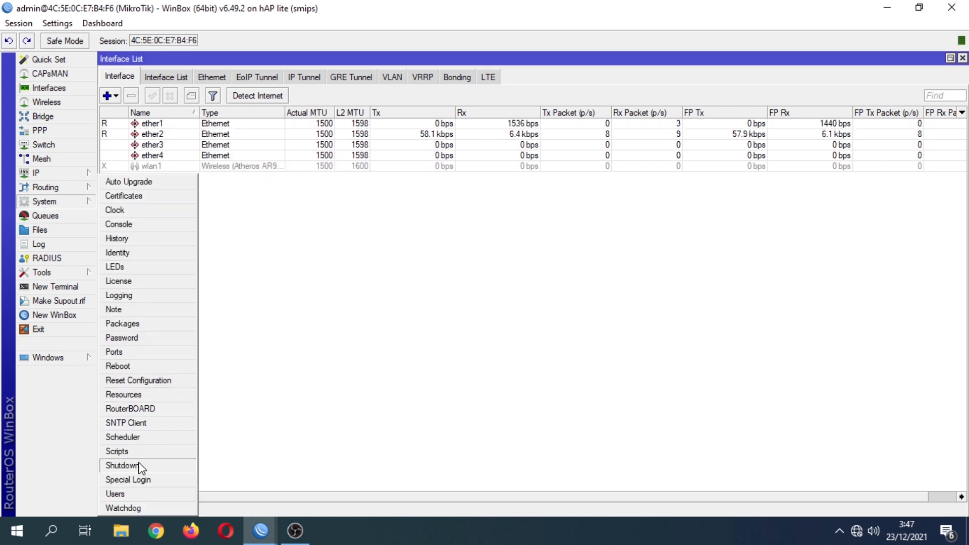
Add a router user named teknisi in the full group with a password.
left_click(134, 494)
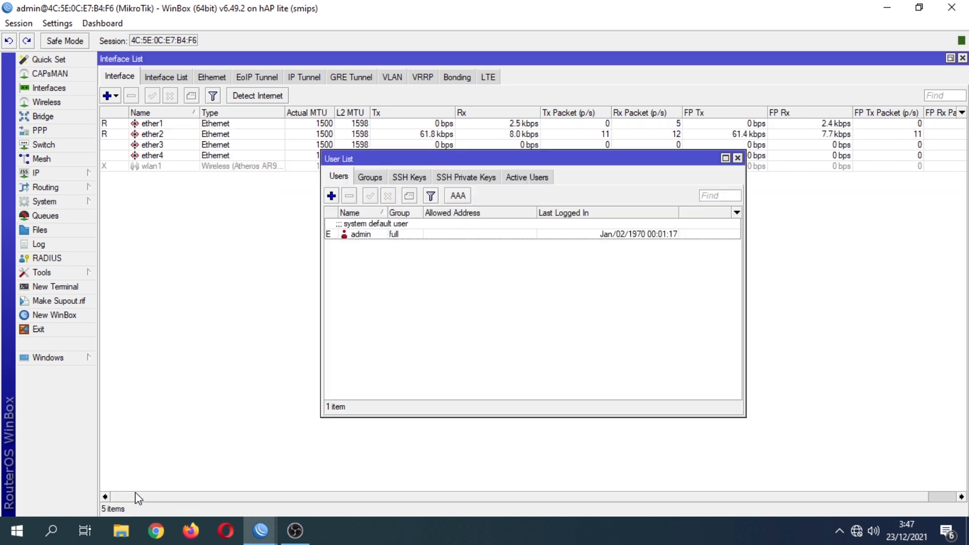
left_click(331, 196)
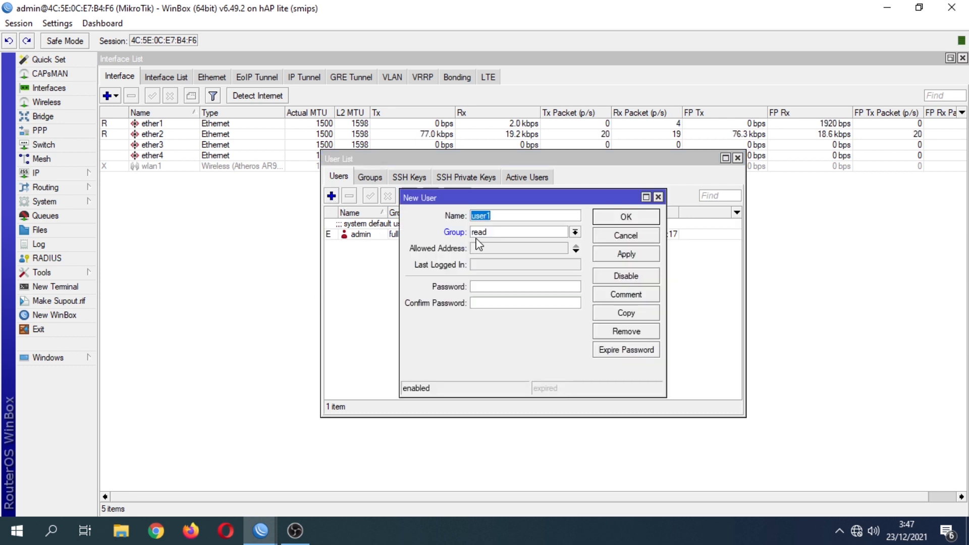
type("te")
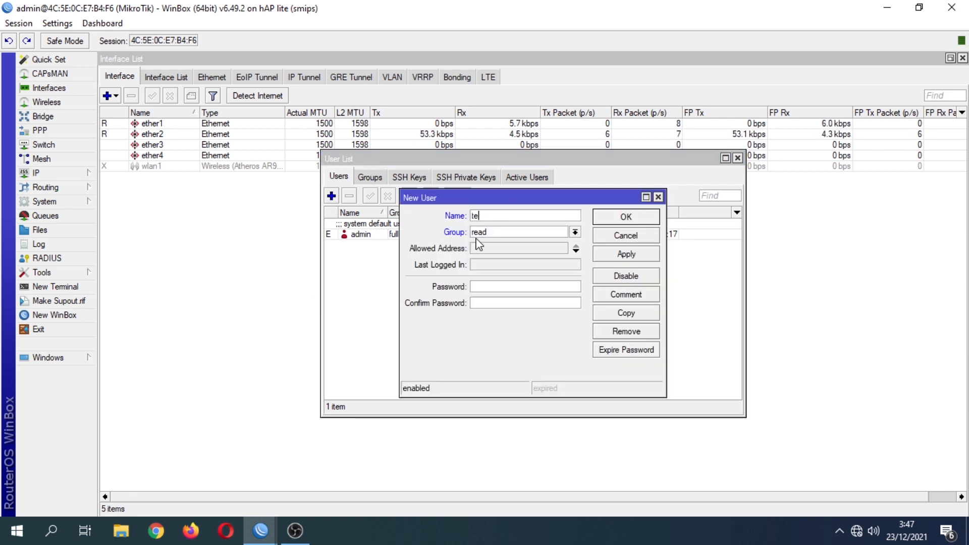
type("knisi")
key("Tab")
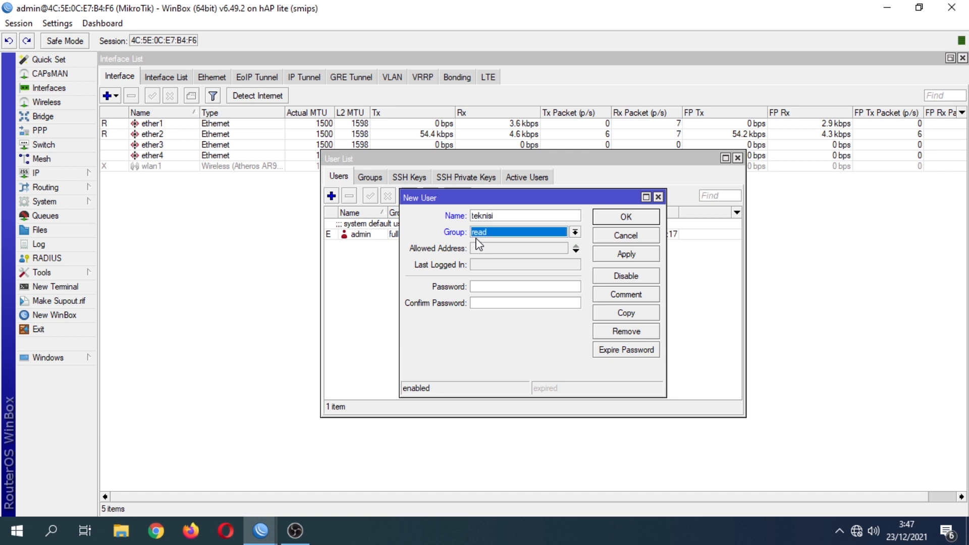
key("Up")
key("Up")
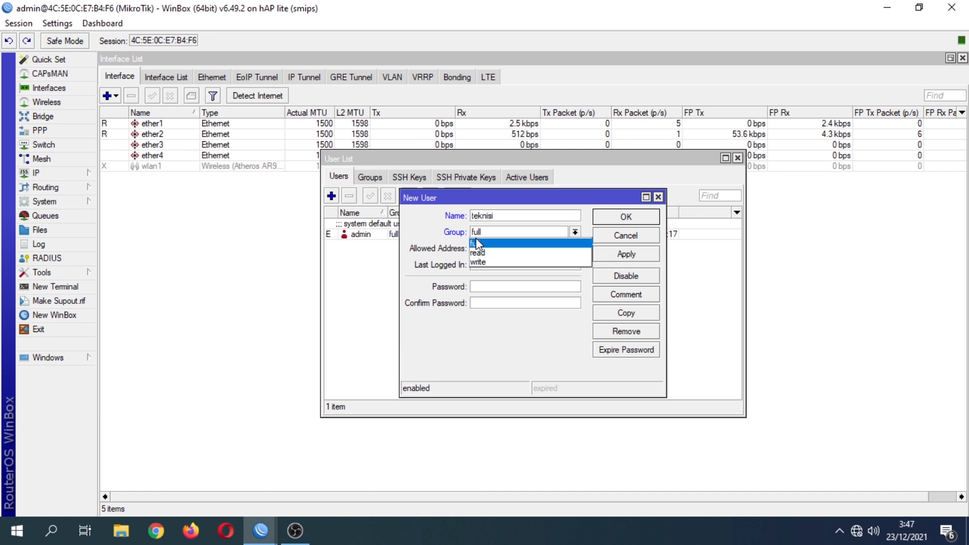
key("Return")
key("Tab")
key("Tab")
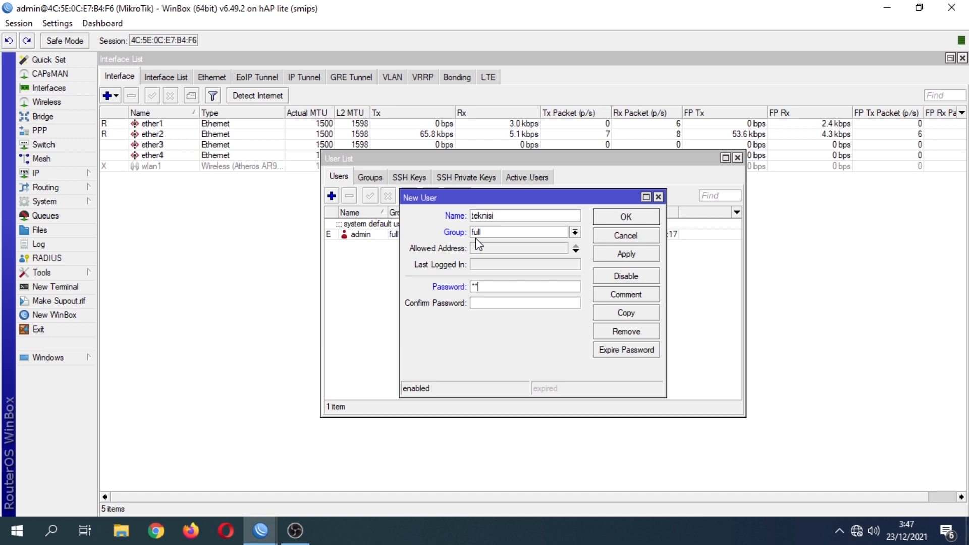
type("38")
key("Tab")
type("123456")
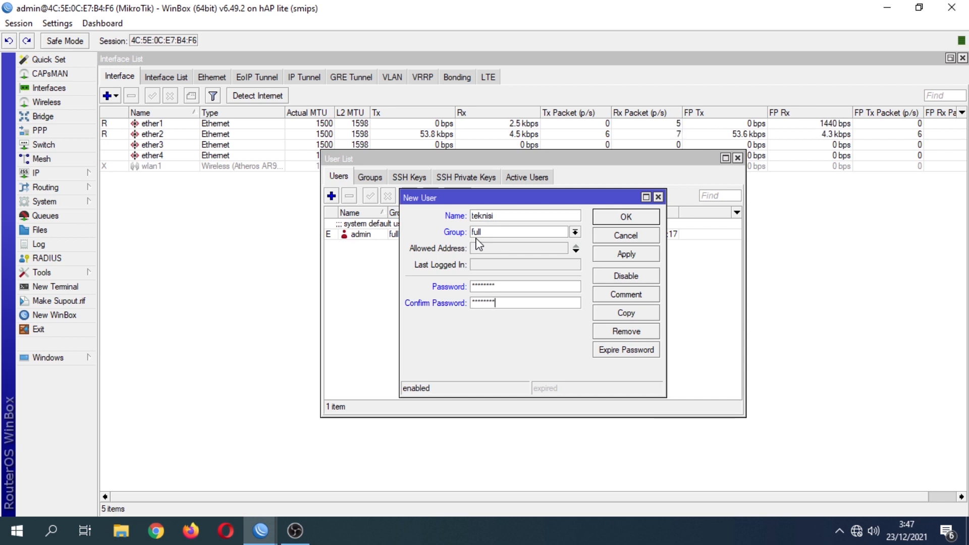
left_click(603, 258)
left_click(612, 221)
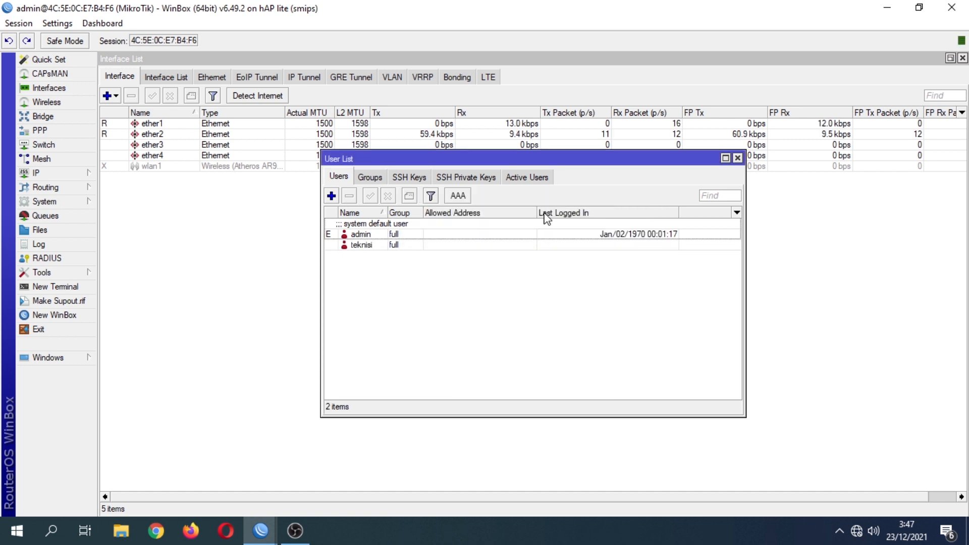
Disable the default admin user and close the user list.
left_click(392, 222)
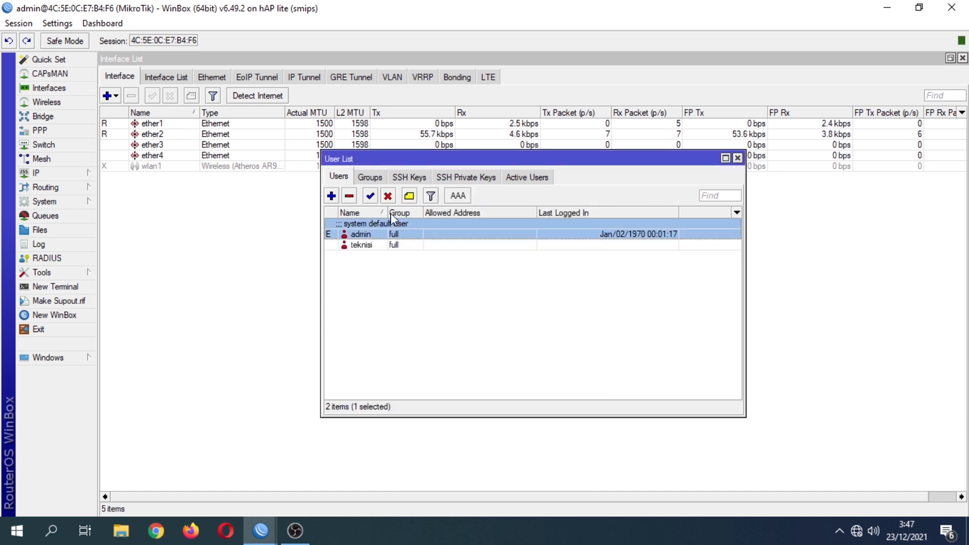
left_click(388, 196)
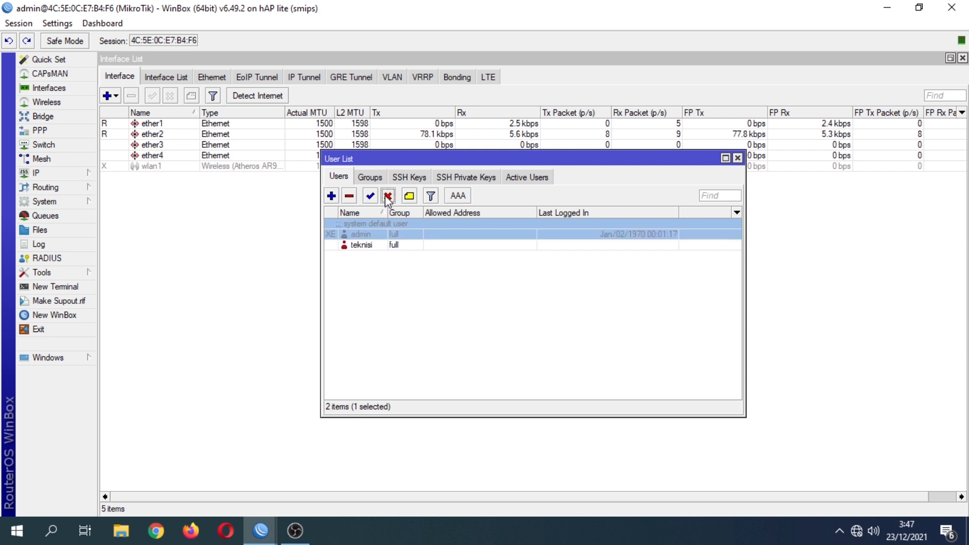
left_click(737, 157)
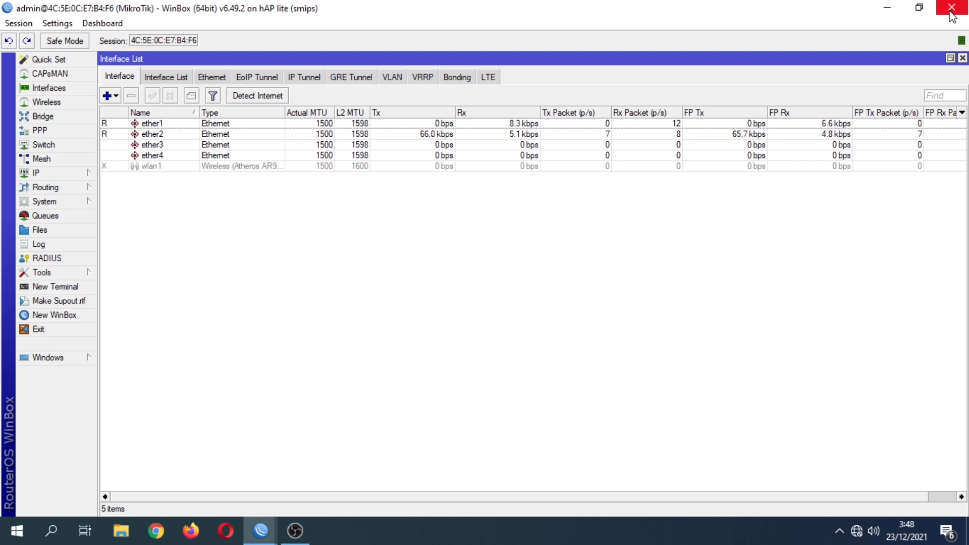
Restart WinBox and reconnect to the hAP lite router with login teknisi.
left_click(30, 331)
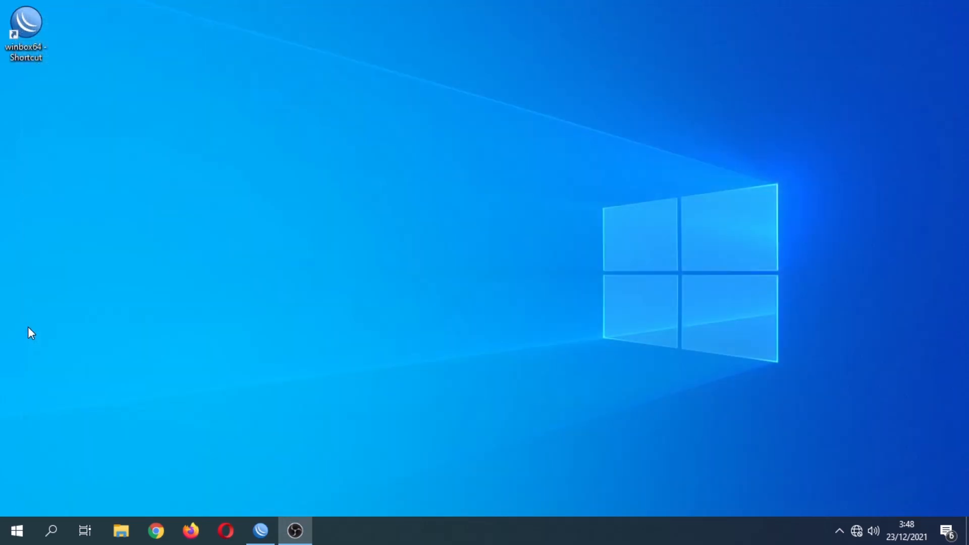
double_click(27, 24)
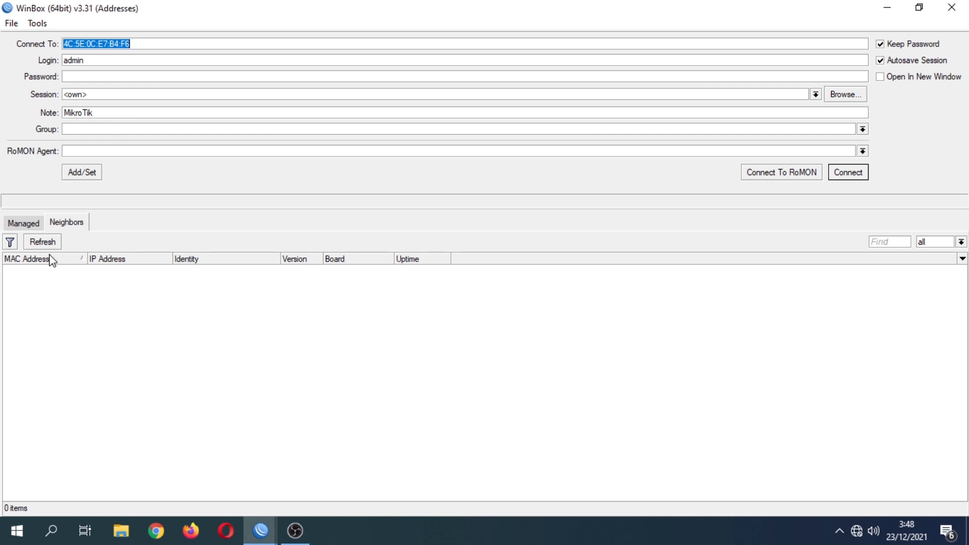
left_click(49, 275)
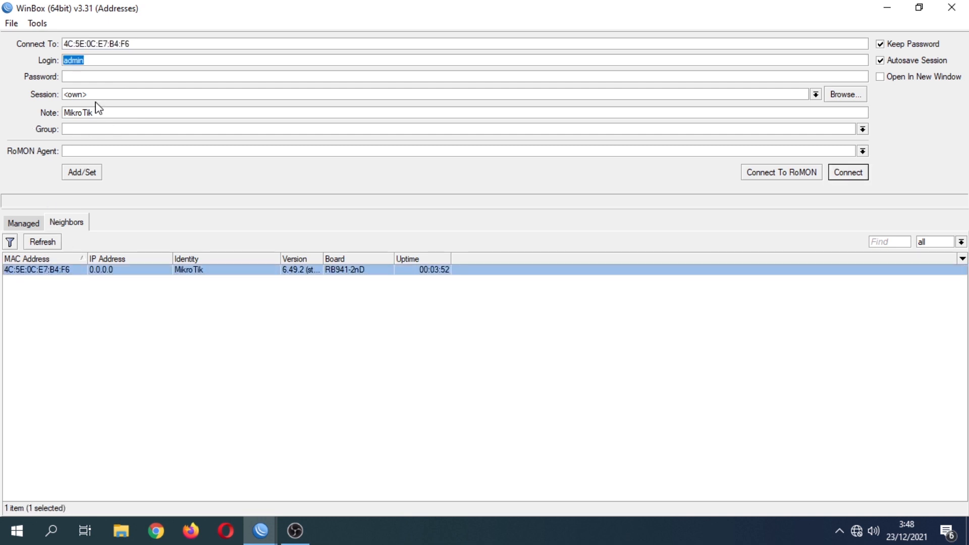
type("teknisi")
key("Return")
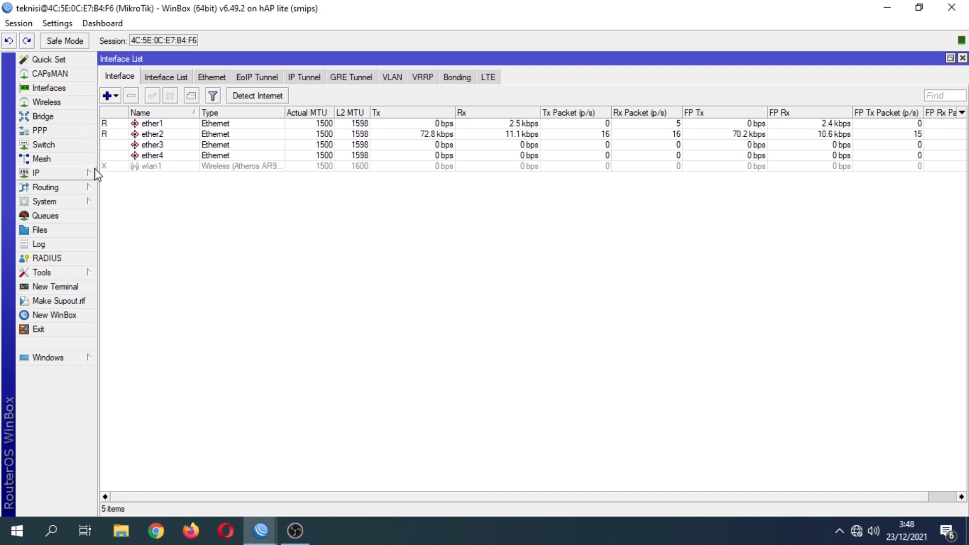
Add a DHCP client on ether1, which binds the router to 10.10.10.12/24.
left_click(55, 173)
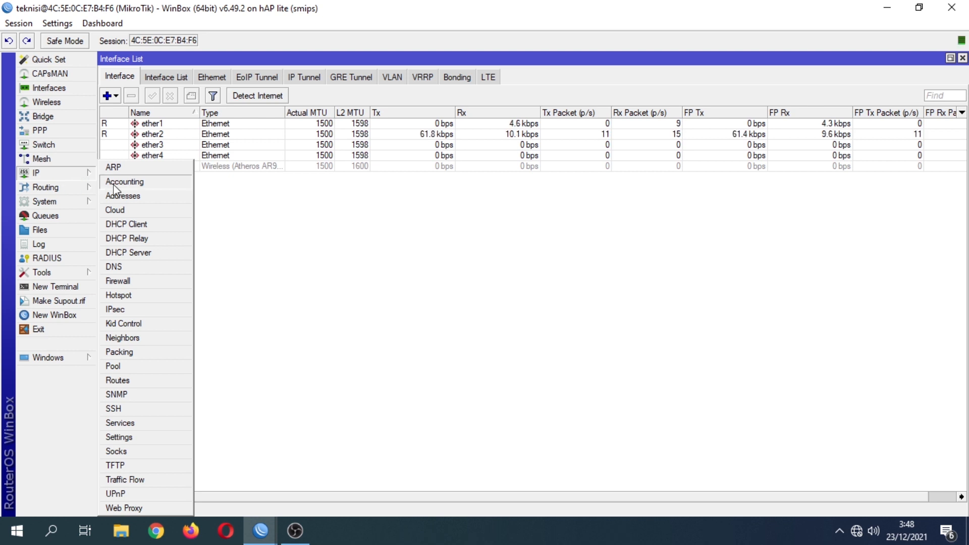
left_click(119, 224)
left_click_drag(438, 160, 350, 147)
left_click(287, 184)
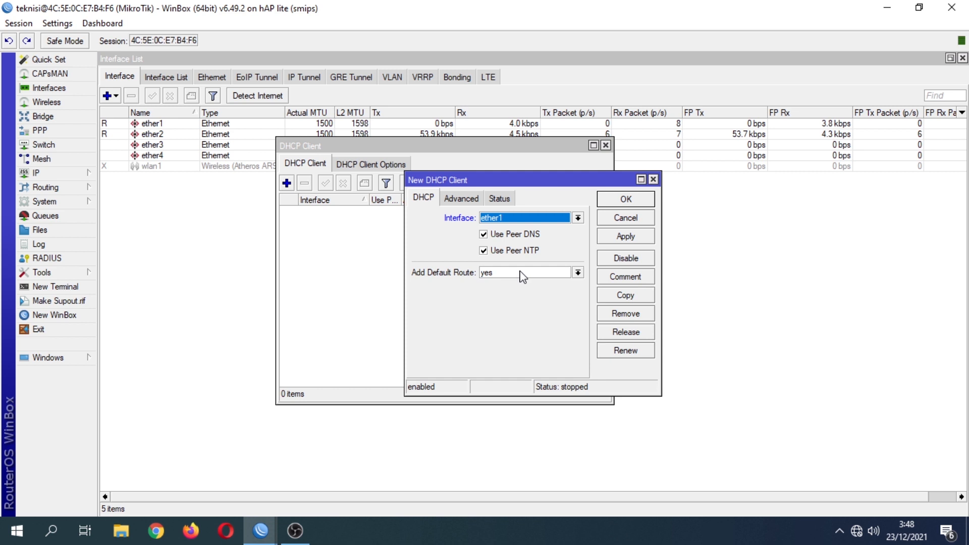
left_click(609, 240)
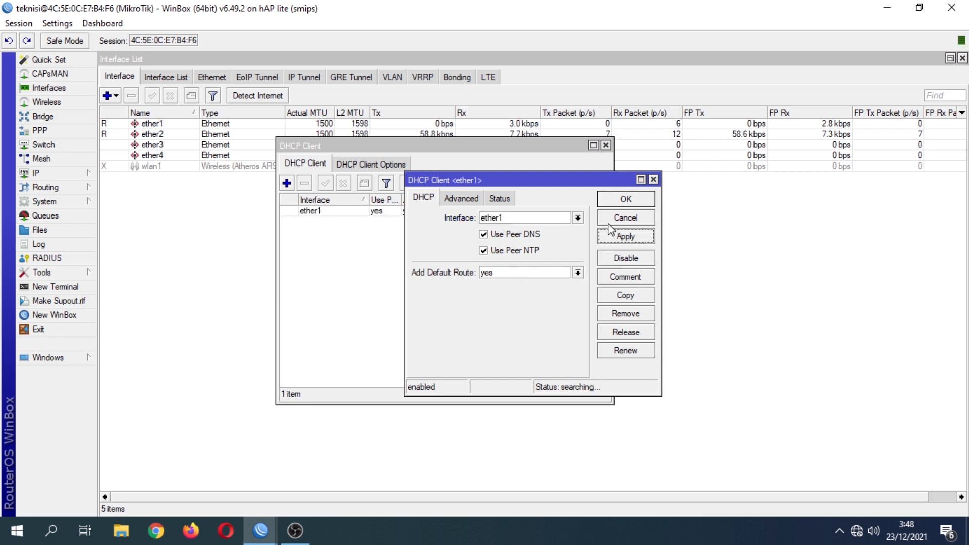
left_click(613, 202)
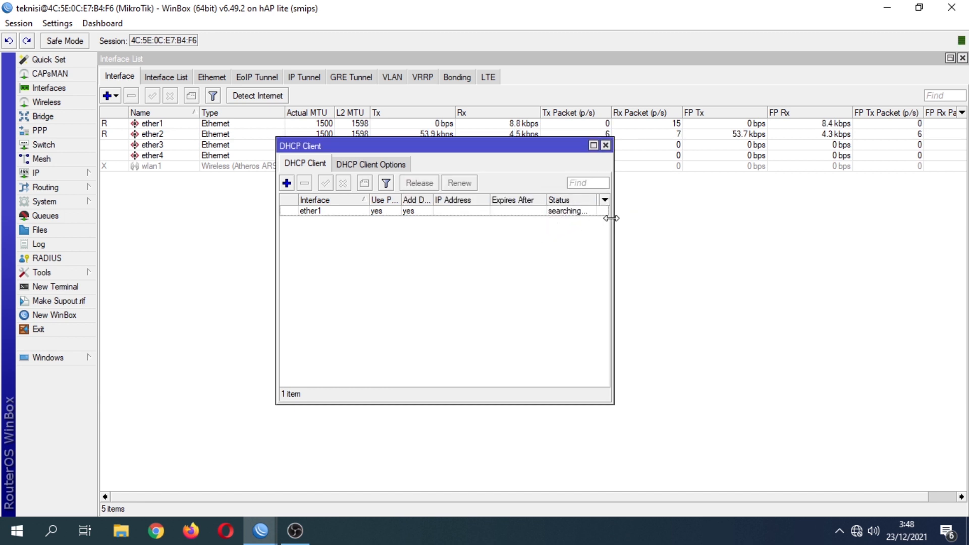
left_click_drag(613, 218, 688, 217)
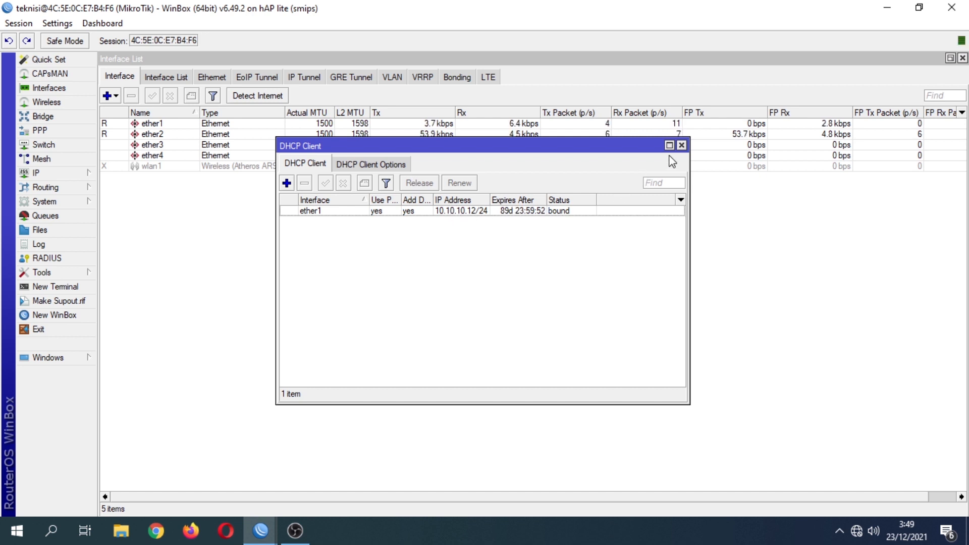
left_click(681, 146)
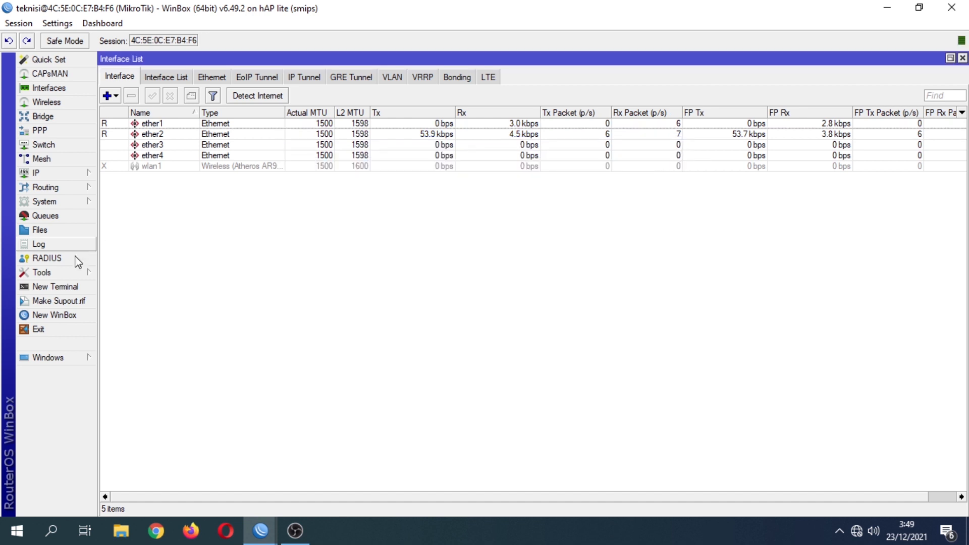
Ping google.com from a router terminal, getting replies from 74.125.200.100.
left_click(59, 288)
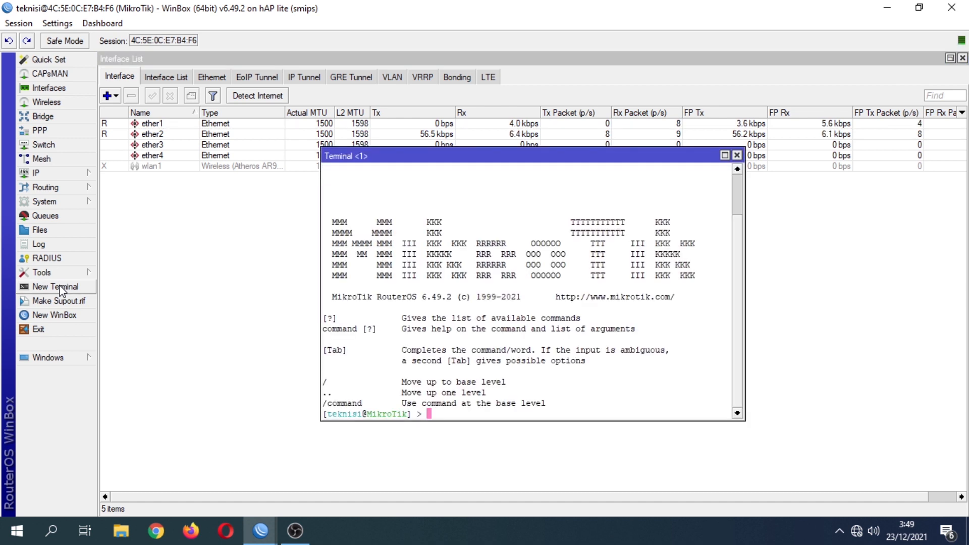
type("ping ")
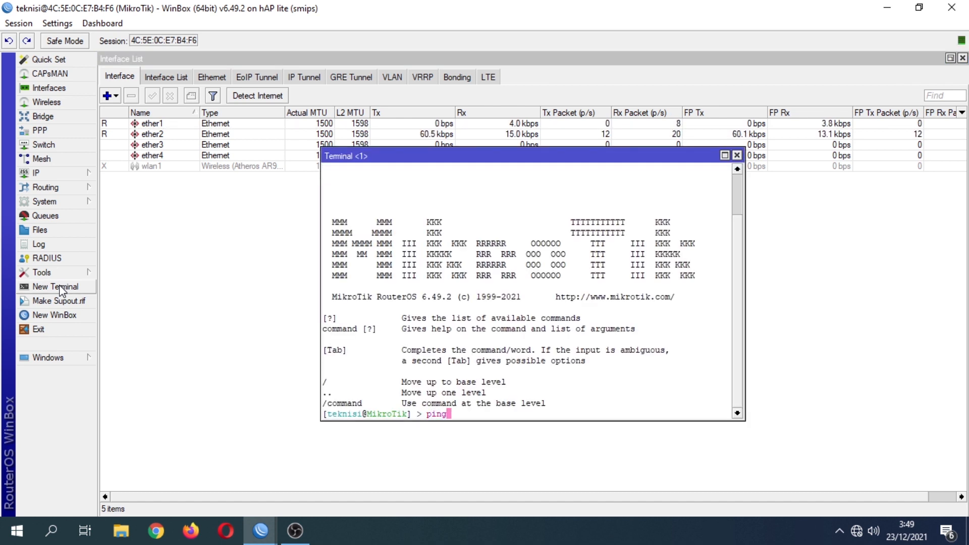
type("go")
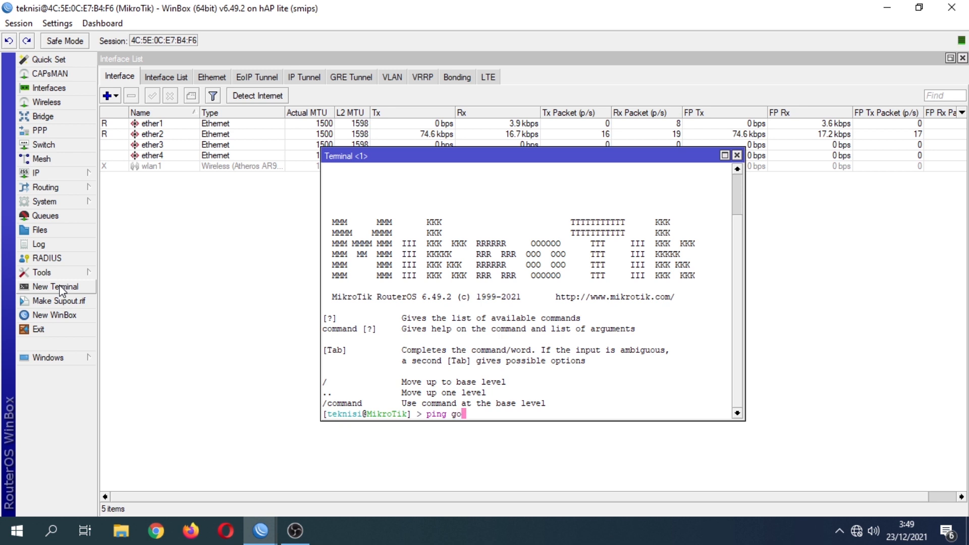
type("ogle.")
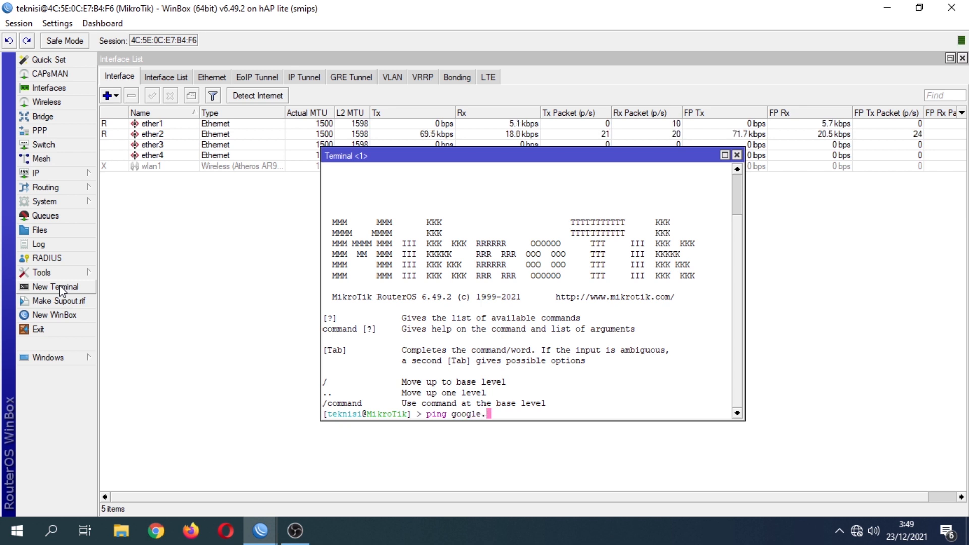
type("com")
key("Return")
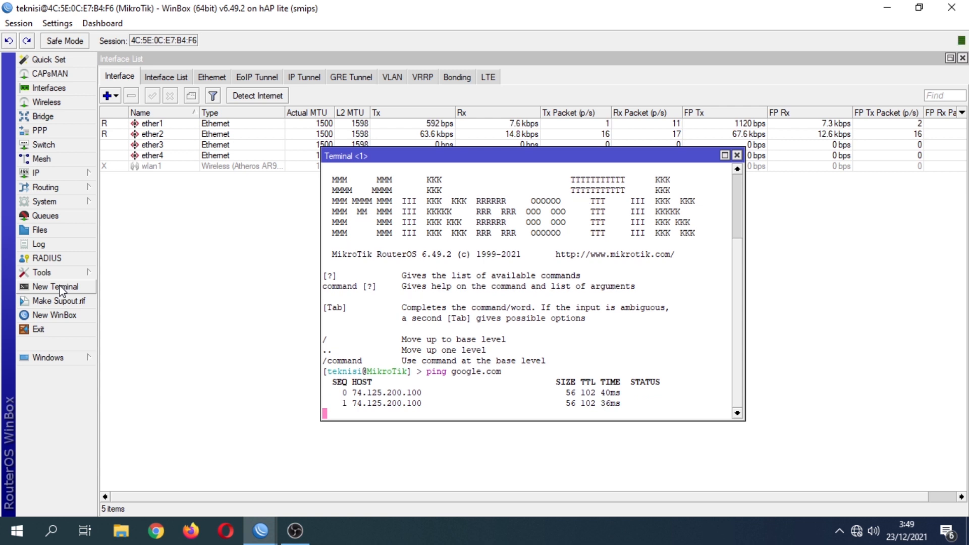
left_click(40, 173)
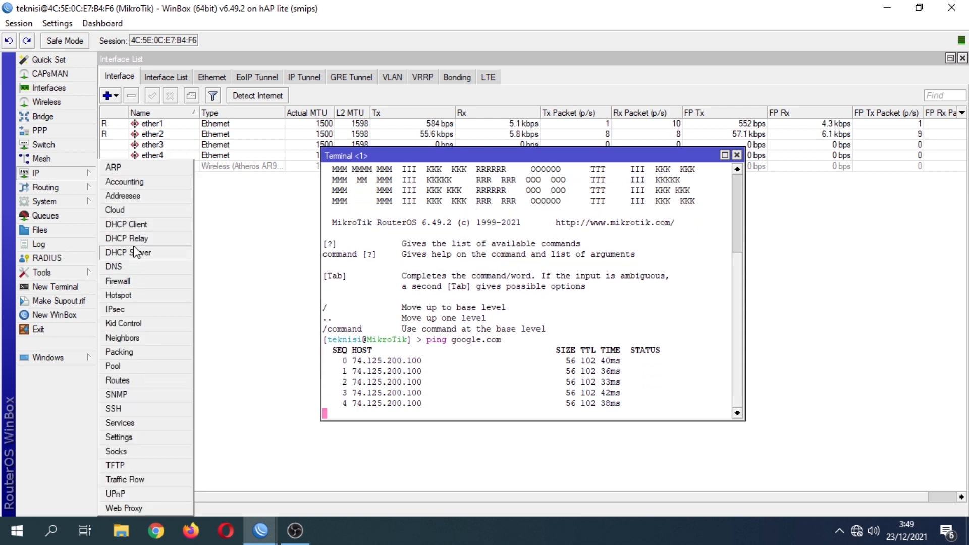
Check the 10.10.10.12/24 address entry and the 0.0.0.0/0 default route.
left_click(135, 198)
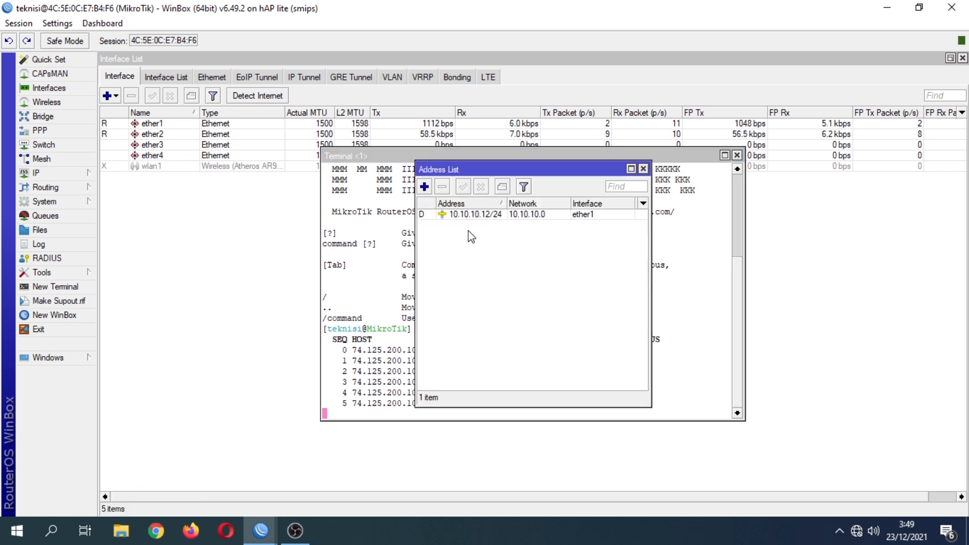
left_click(472, 216)
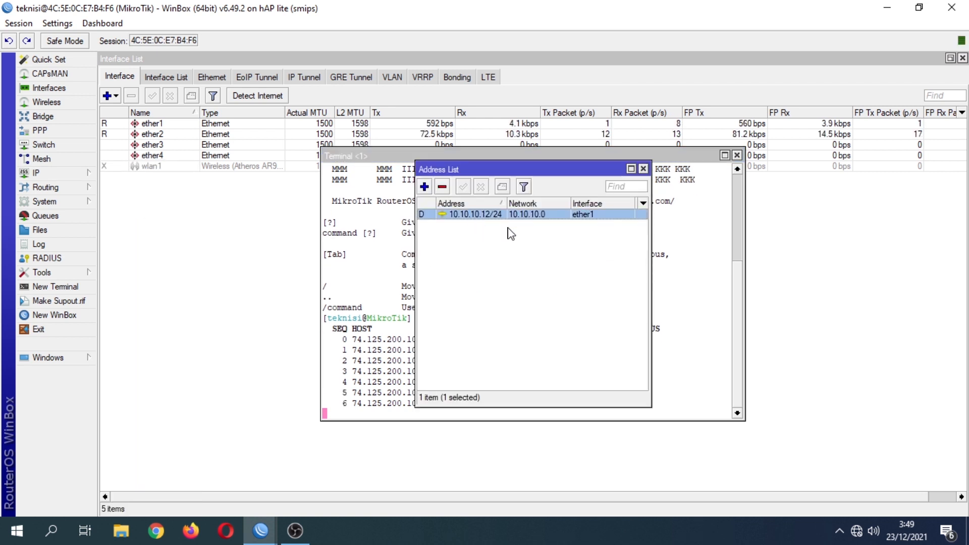
left_click(643, 169)
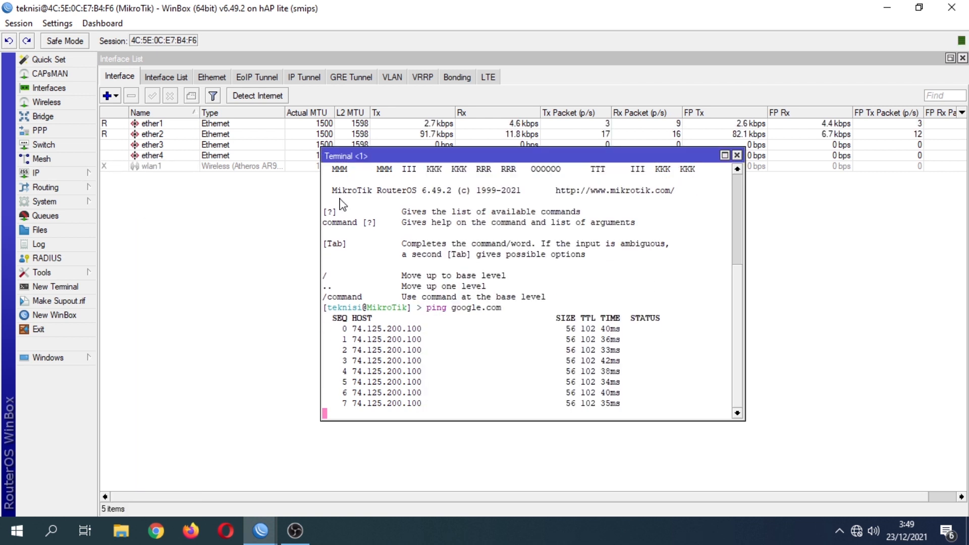
left_click(71, 174)
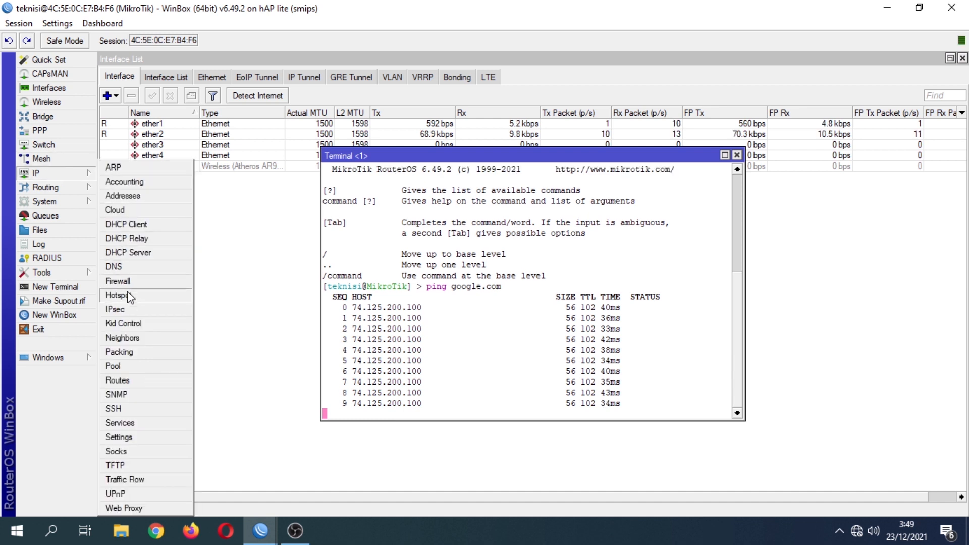
left_click(132, 384)
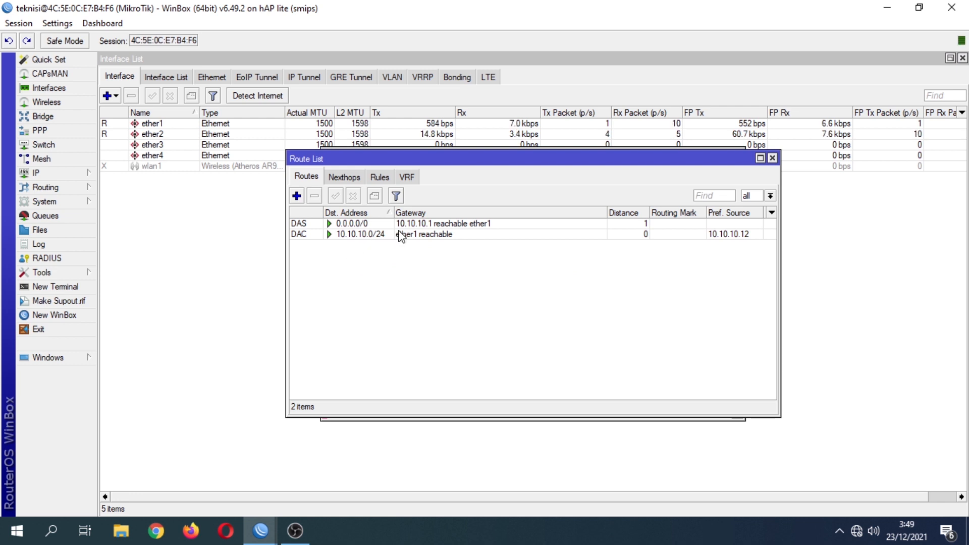
left_click(399, 227)
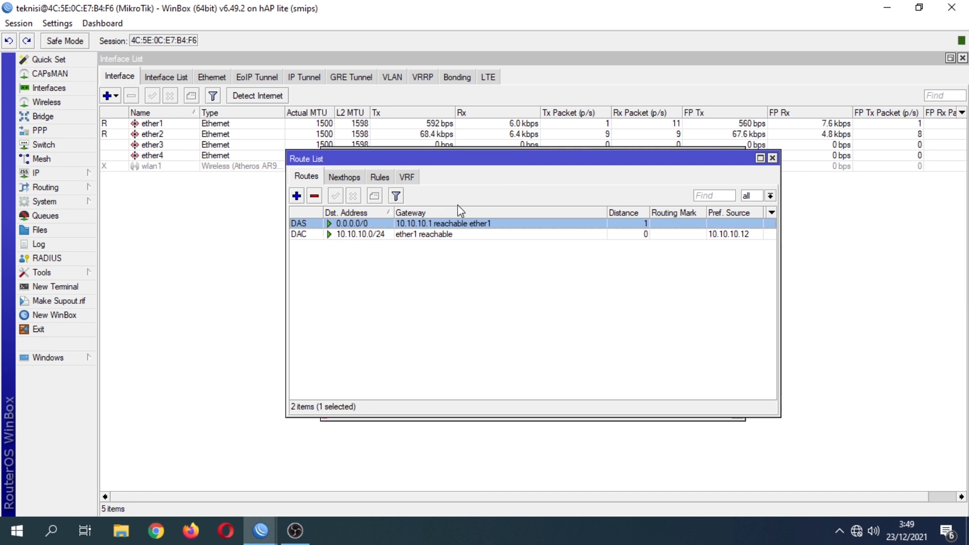
left_click(772, 159)
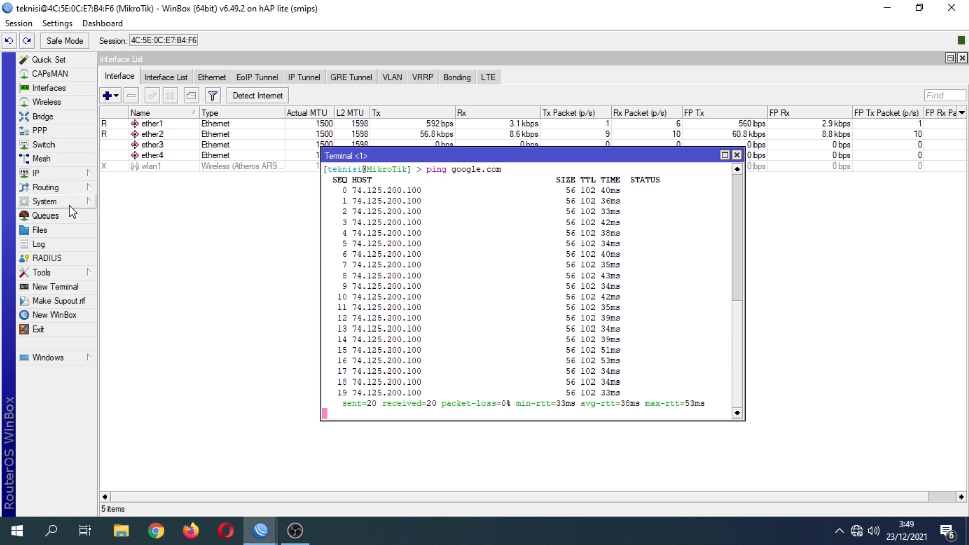
Enable Allow Remote Requests in DNS, using servers 10.10.10.1 and 8.8.8.8.
left_click(60, 174)
left_click(115, 267)
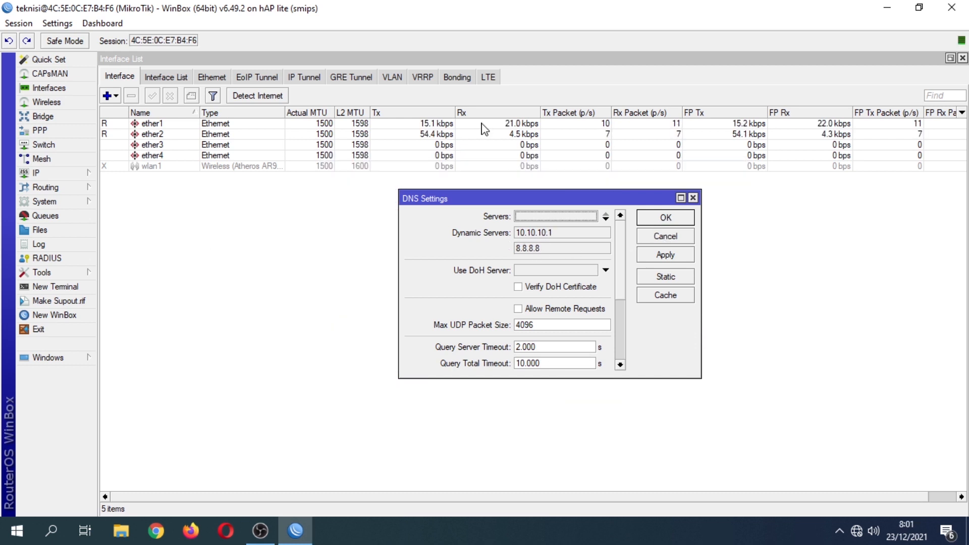
left_click(519, 309)
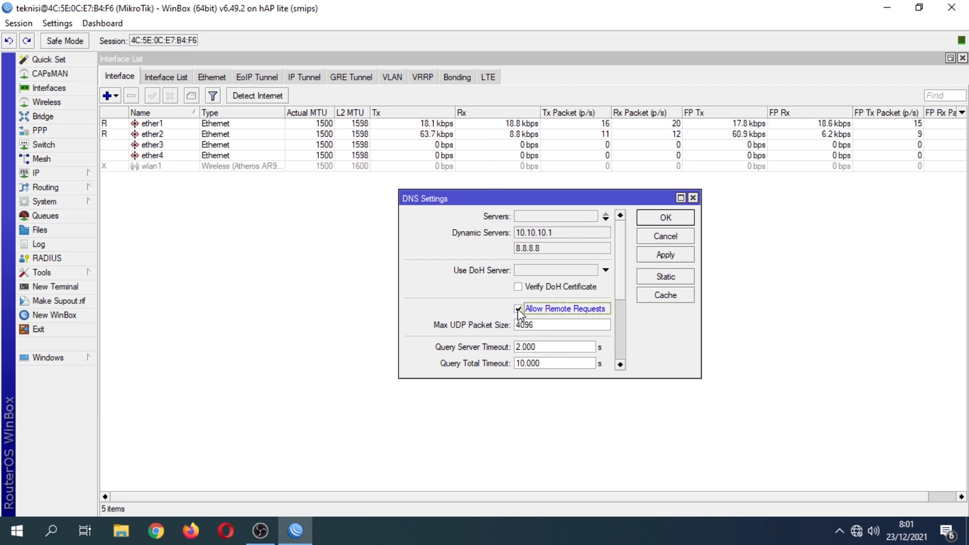
left_click(659, 255)
left_click(665, 220)
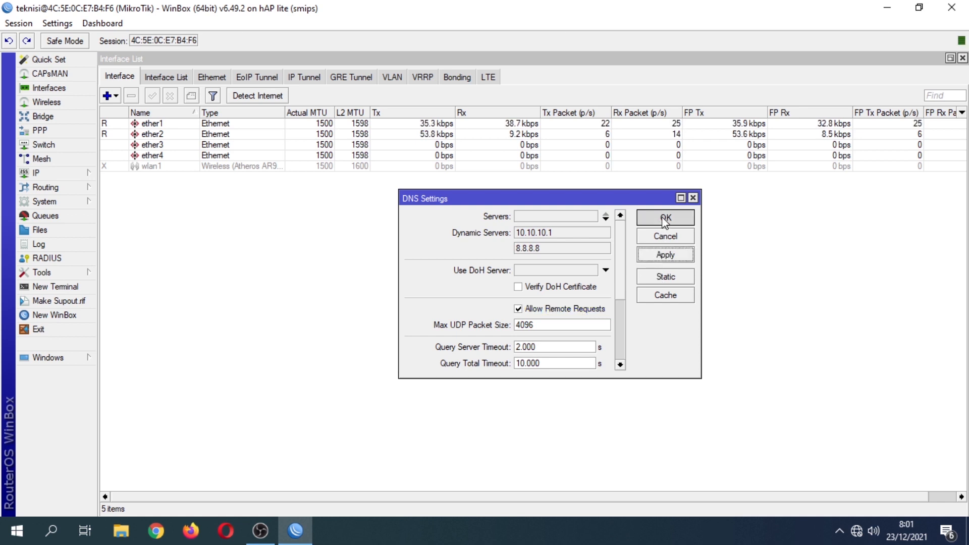
left_click(75, 176)
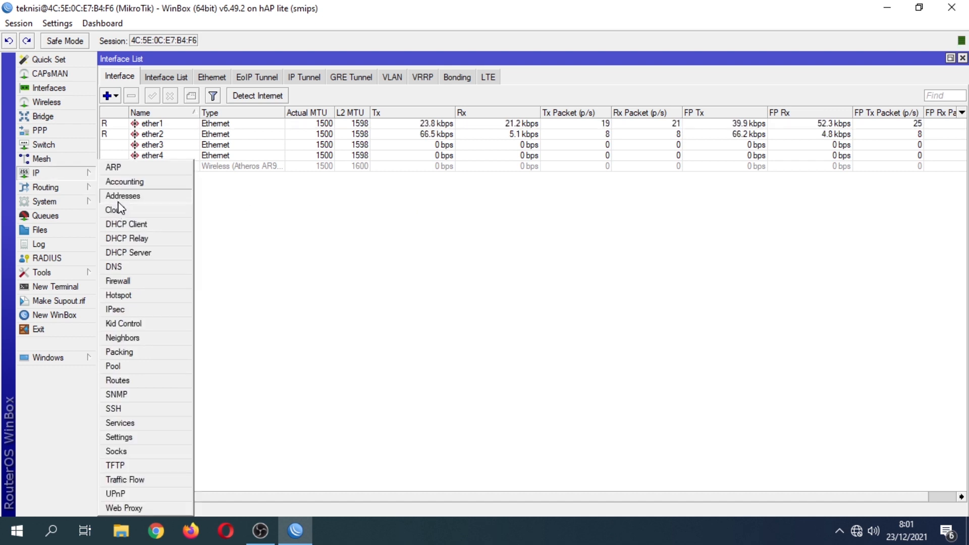
Add a srcnat NAT rule with out-interface ether1 and action masquerade.
left_click(118, 281)
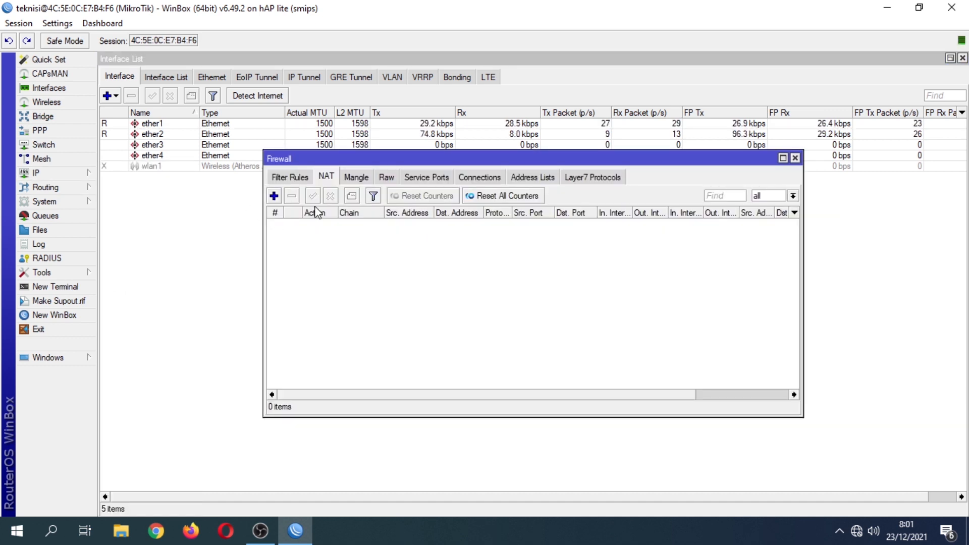
left_click(274, 196)
left_click(434, 88)
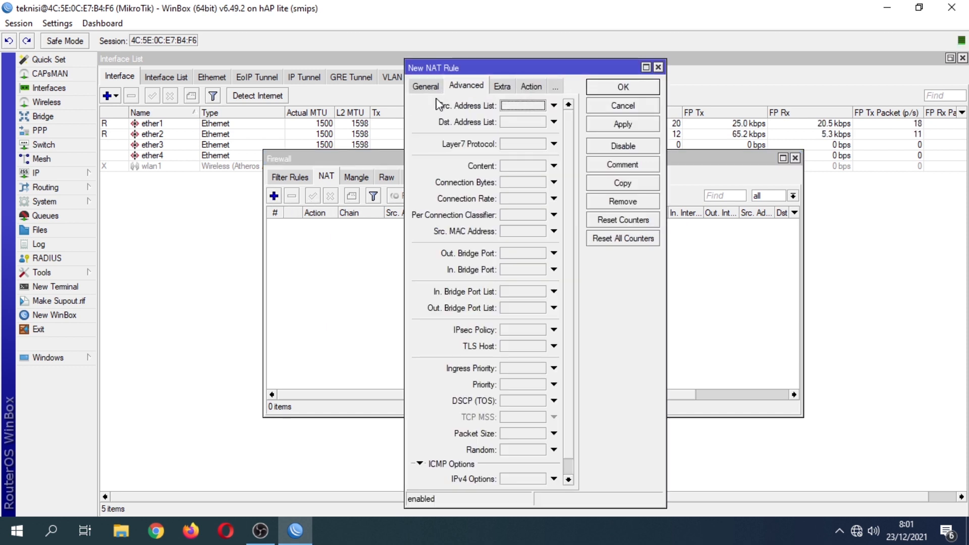
left_click(437, 89)
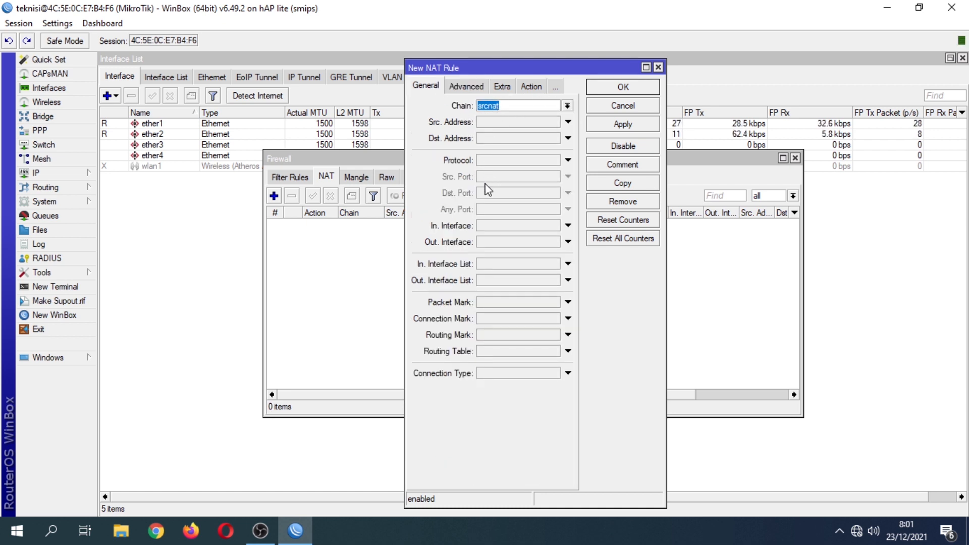
left_click(492, 243)
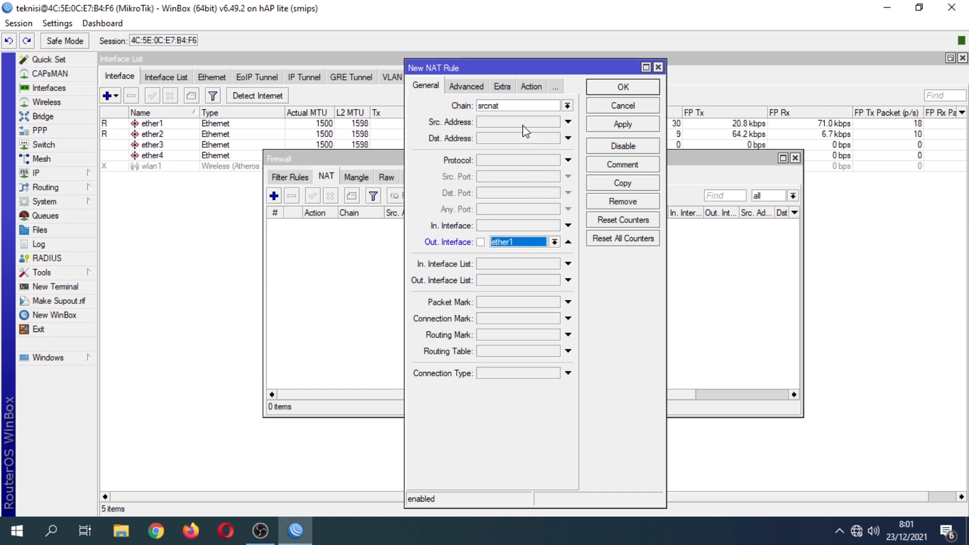
left_click(528, 86)
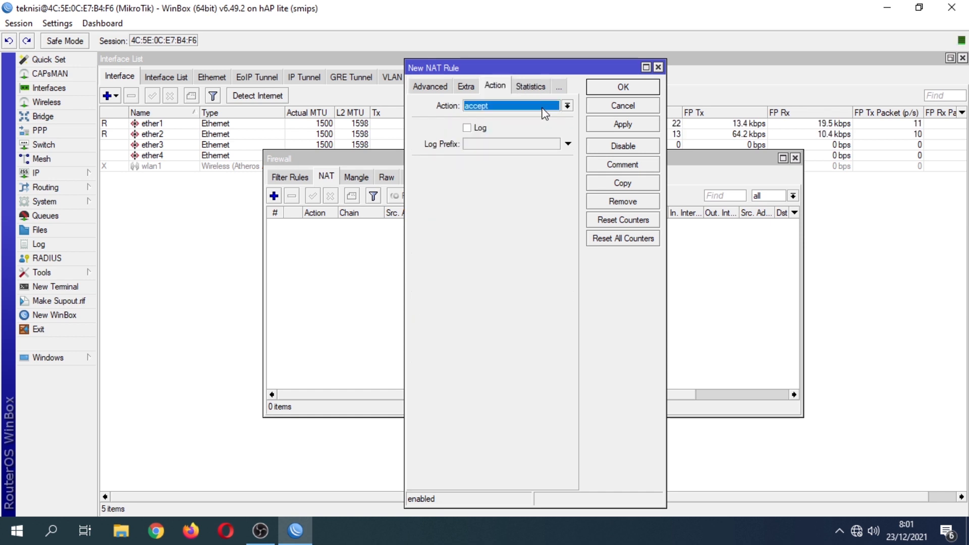
left_click(531, 106)
left_click(486, 172)
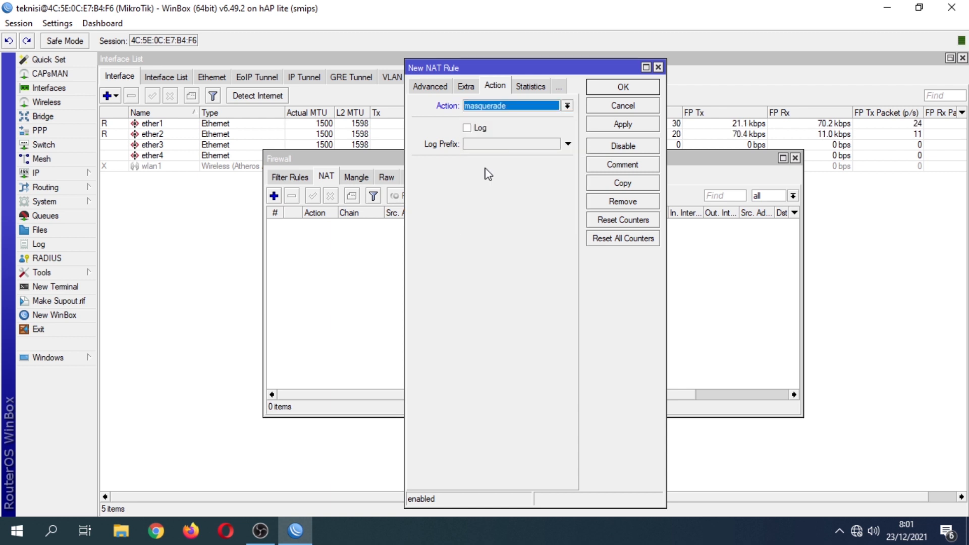
left_click(606, 126)
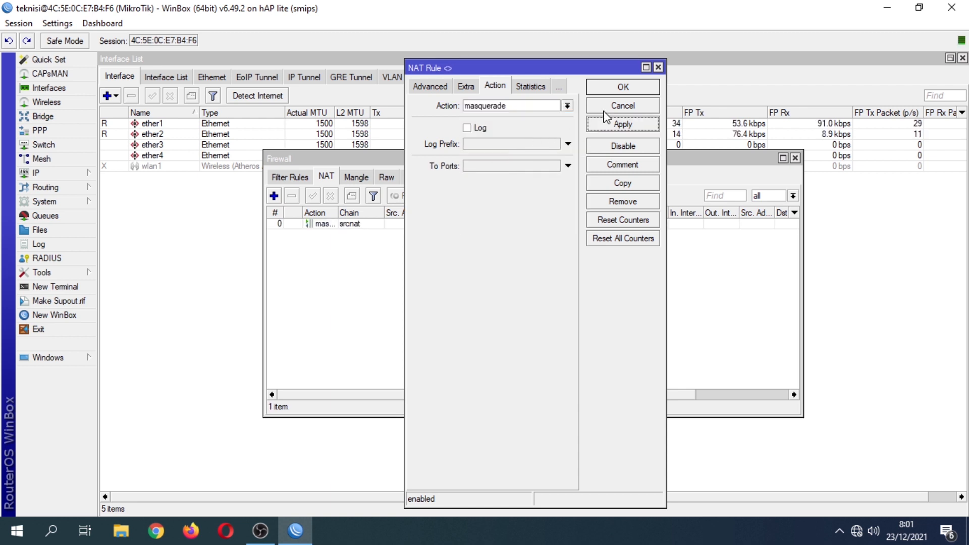
left_click(615, 92)
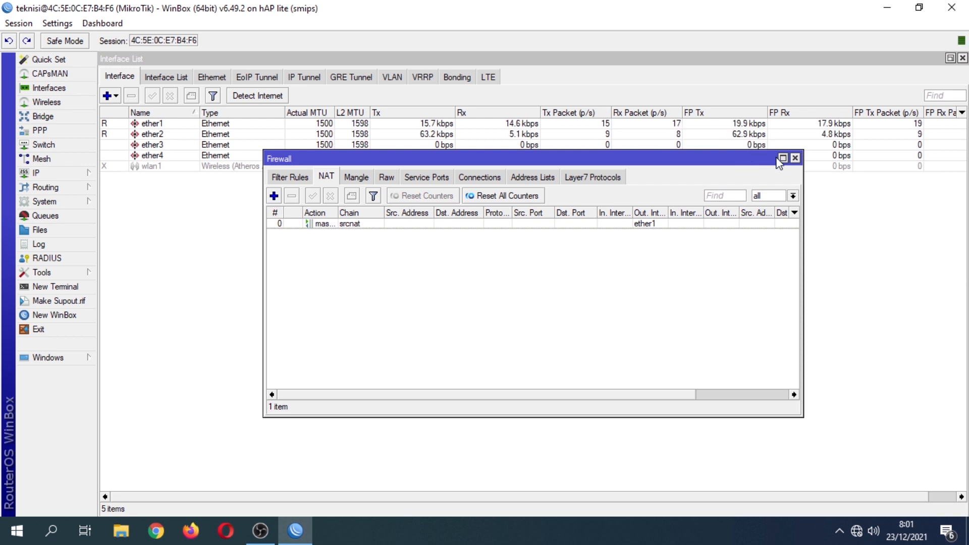
left_click(795, 158)
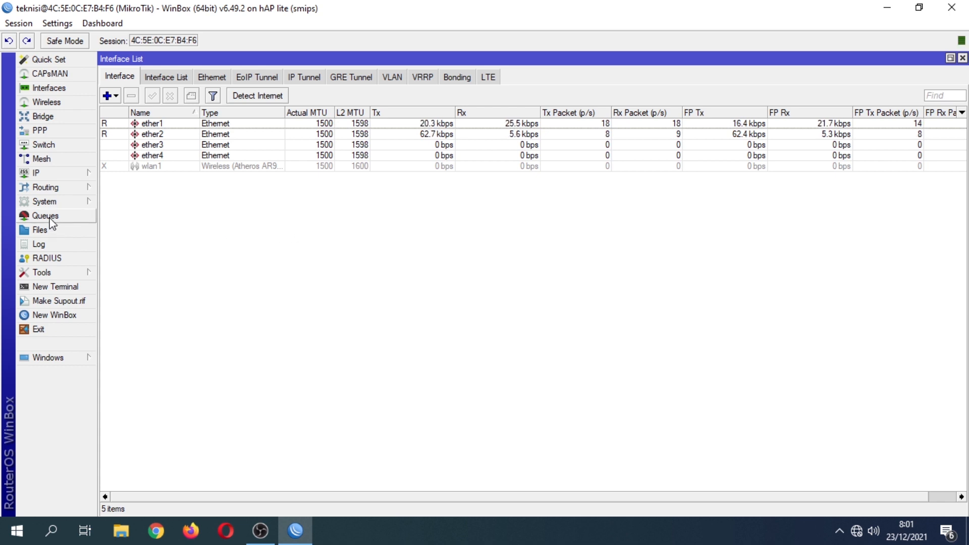
Add the address 192.168.2.1/24 on interface ether2.
left_click(52, 176)
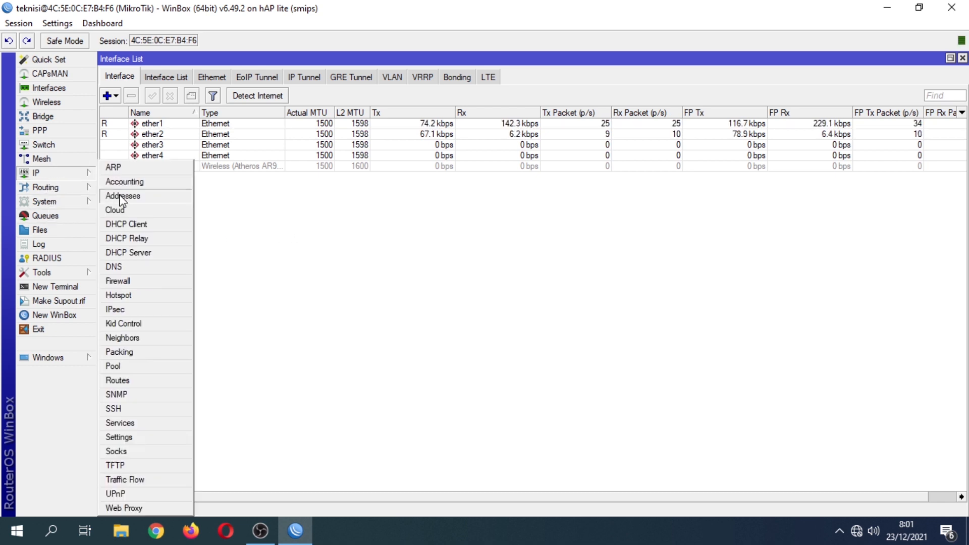
left_click(121, 196)
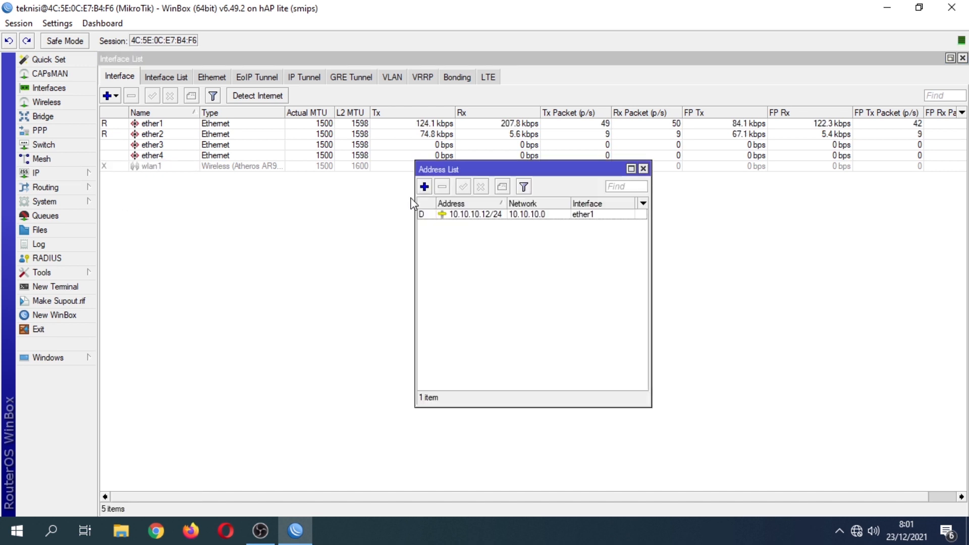
left_click(425, 186)
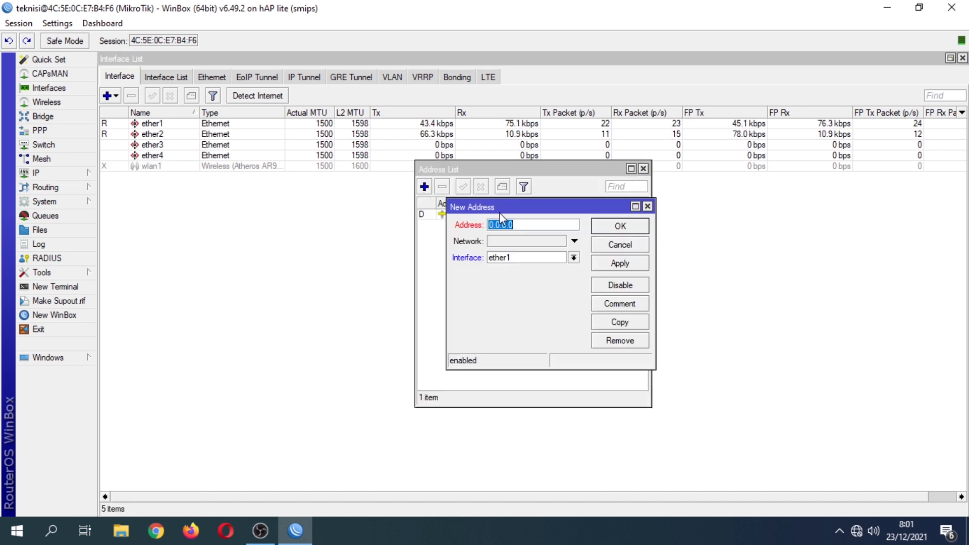
type("19")
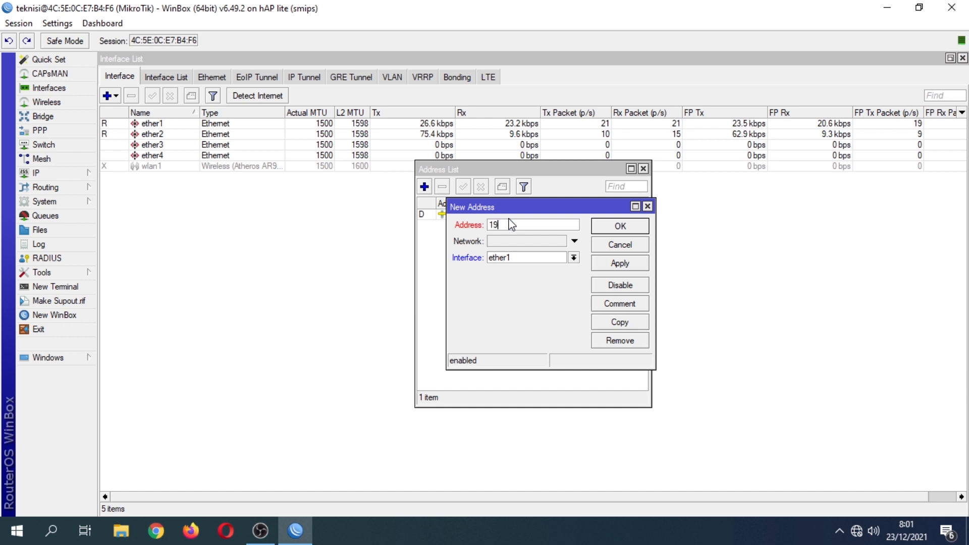
type("2")
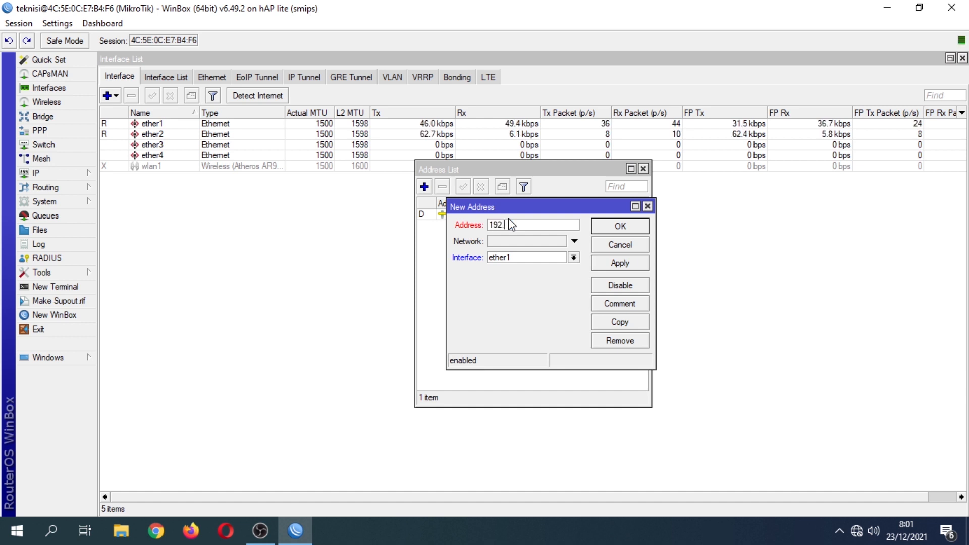
type(".168.2.1/")
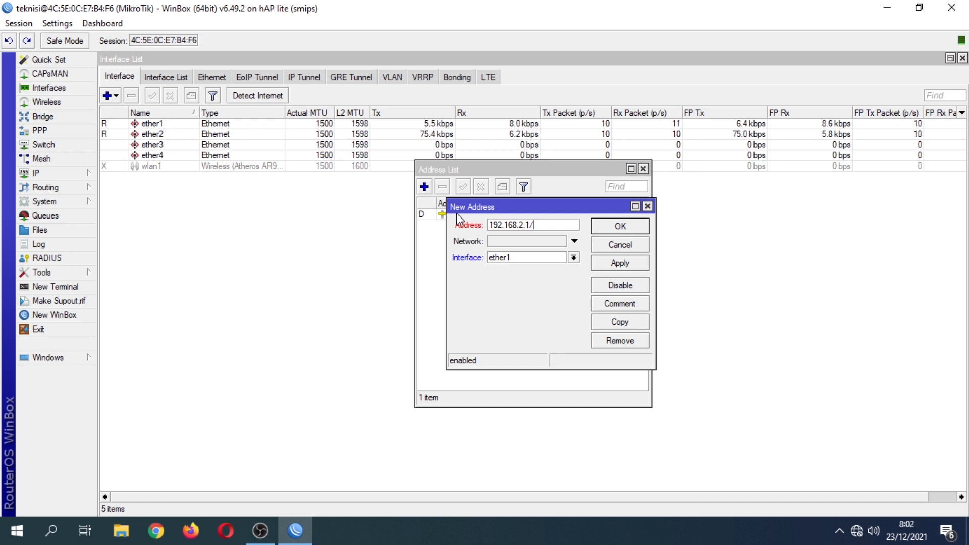
type("24")
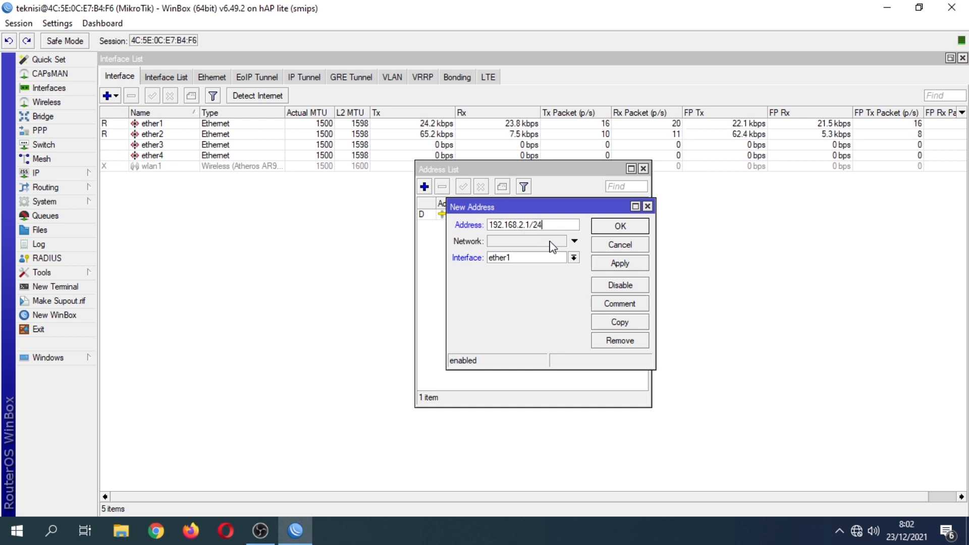
left_click(574, 257)
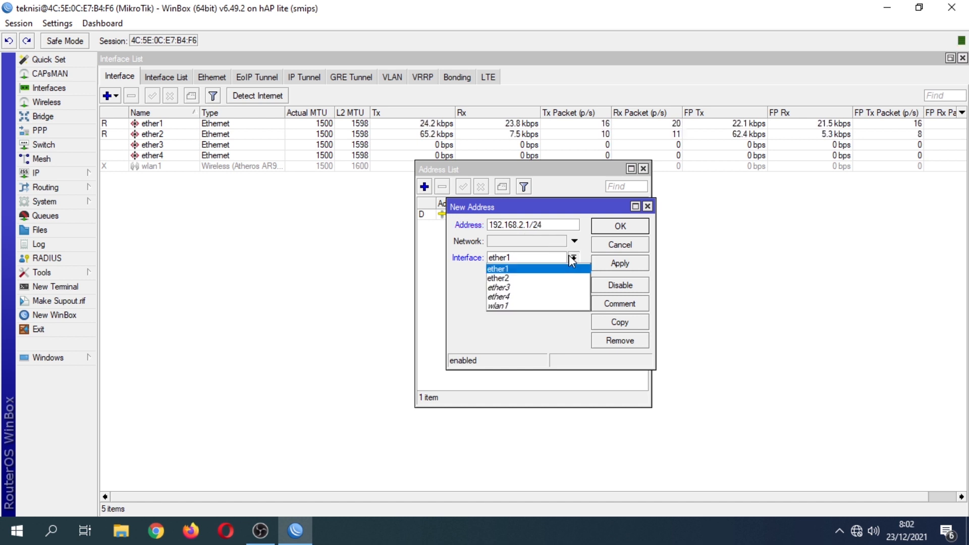
left_click(539, 279)
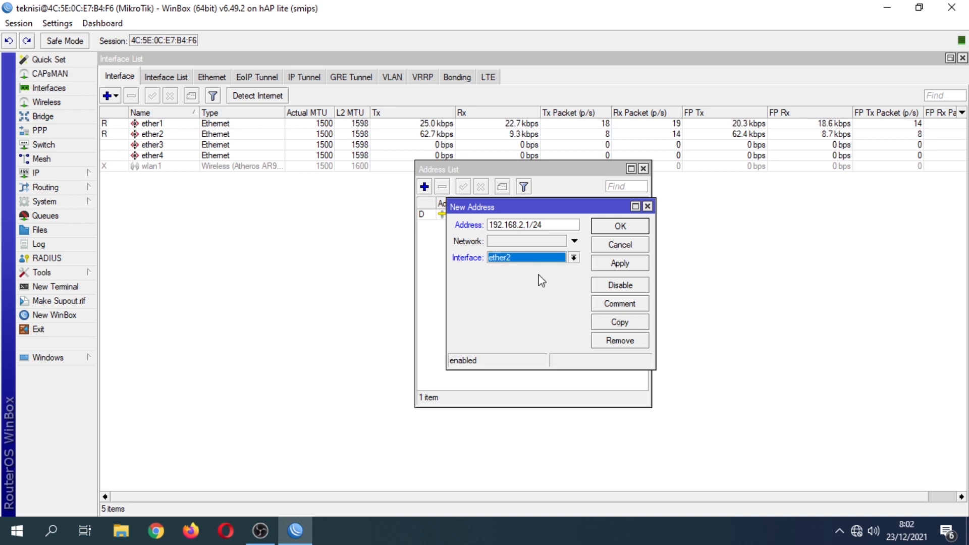
left_click(603, 267)
left_click(616, 227)
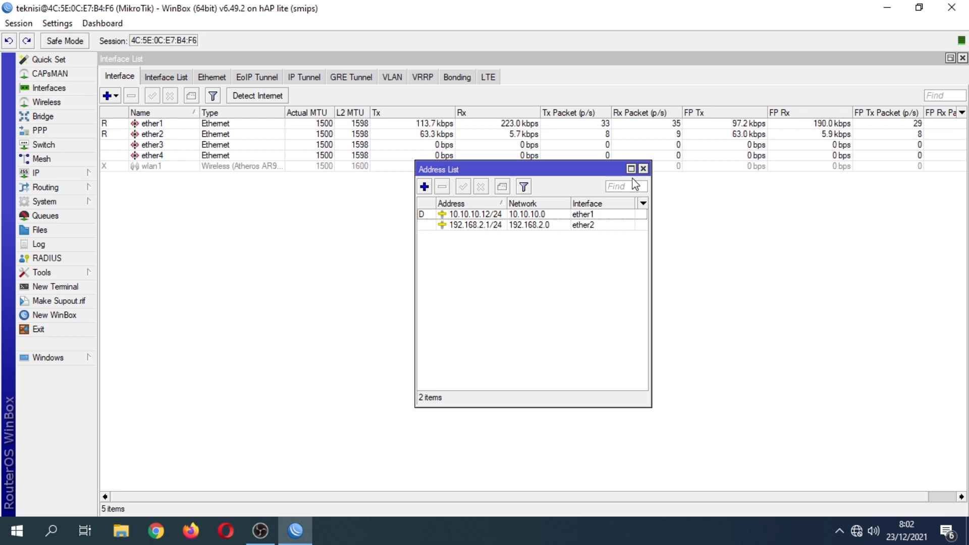
left_click(643, 168)
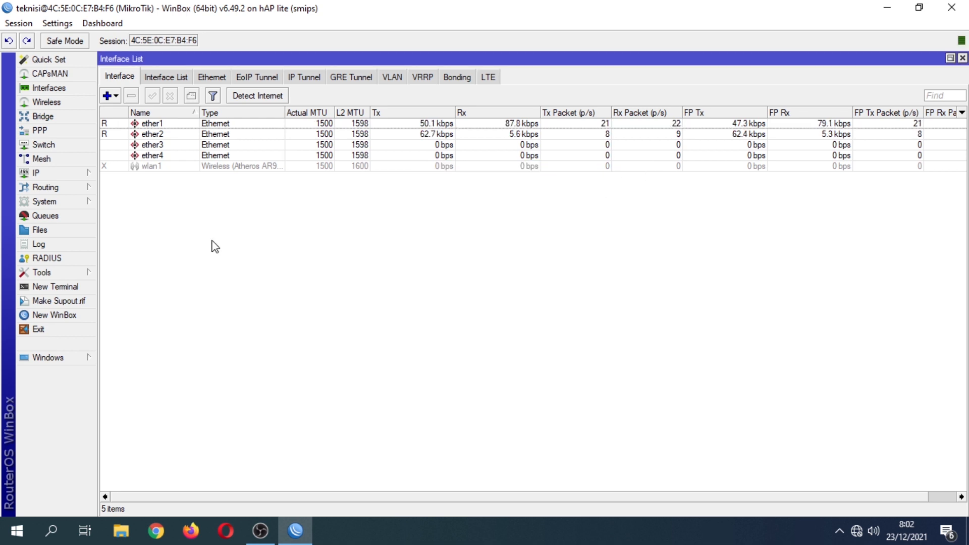
Start DHCP Setup and choose ether2 as the DHCP server interface.
left_click(74, 175)
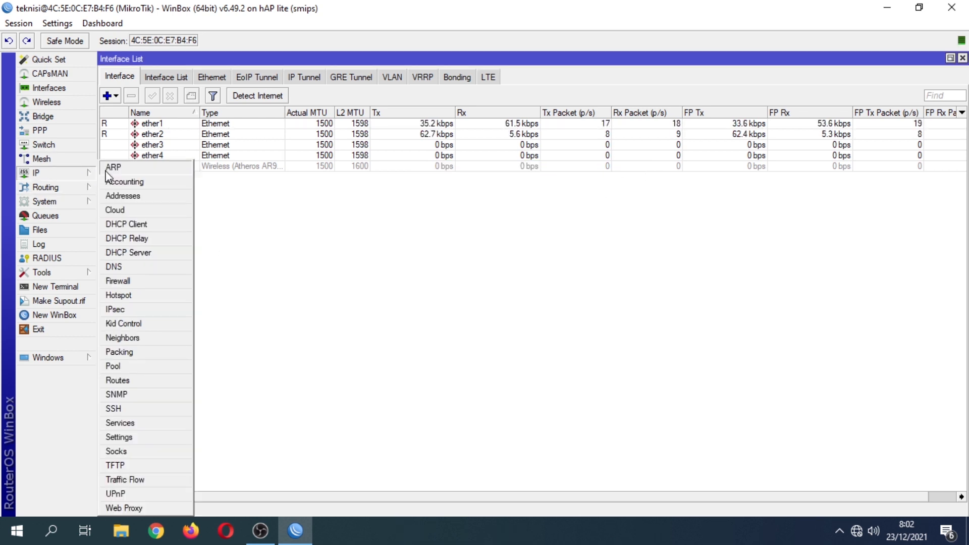
left_click(114, 253)
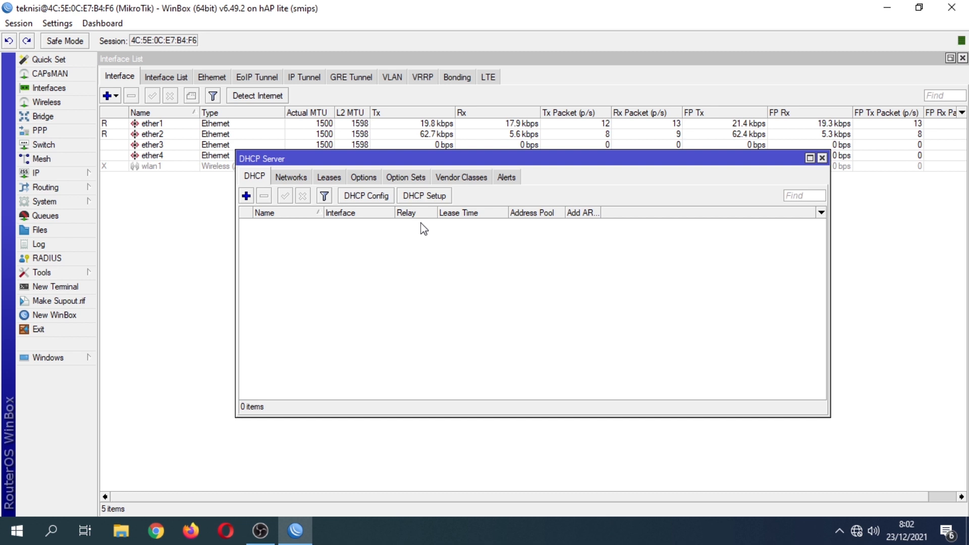
left_click(423, 197)
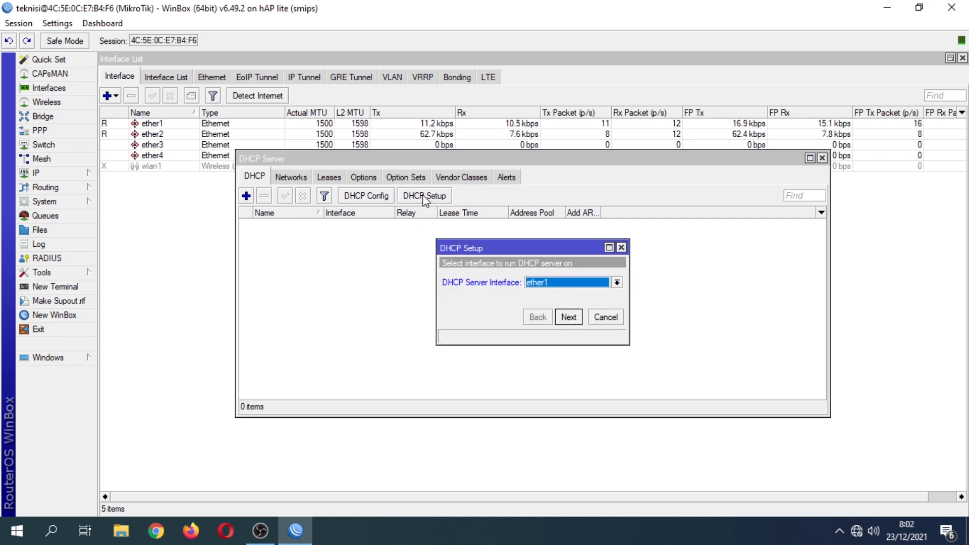
left_click(617, 283)
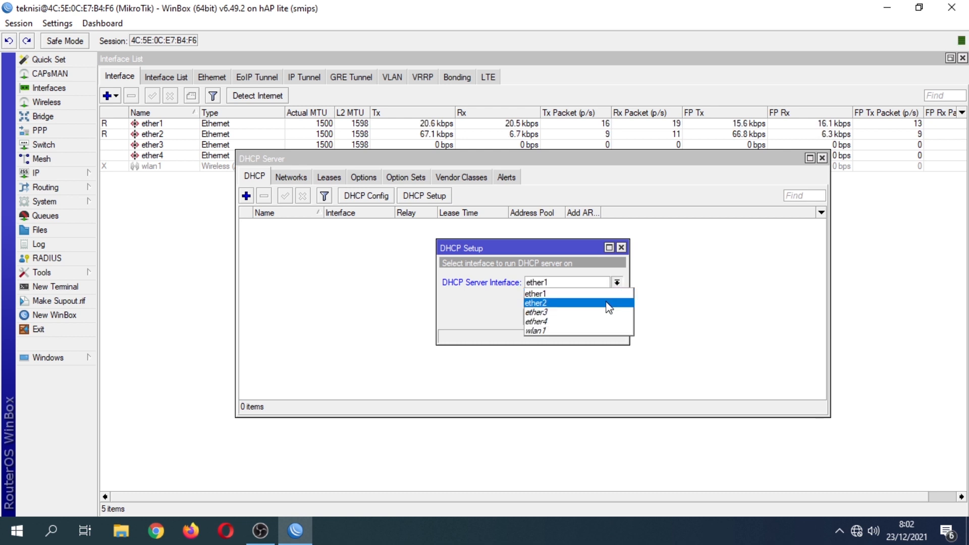
left_click(609, 304)
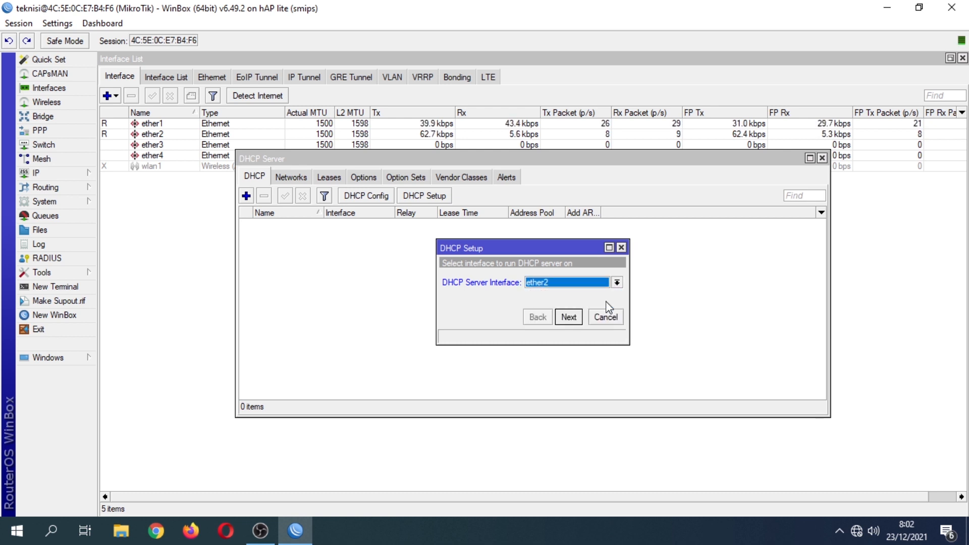
left_click(568, 317)
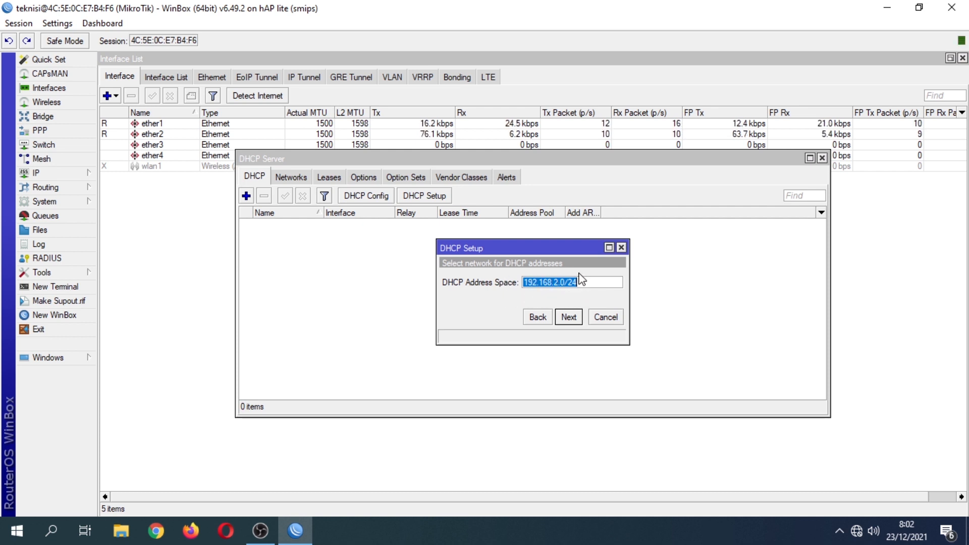
Accept 192.168.2.0/24, gateway 192.168.2.1, pool to .254, DNS 10.10.10.1/8.8.8.8, 10-minute leases.
left_click(568, 318)
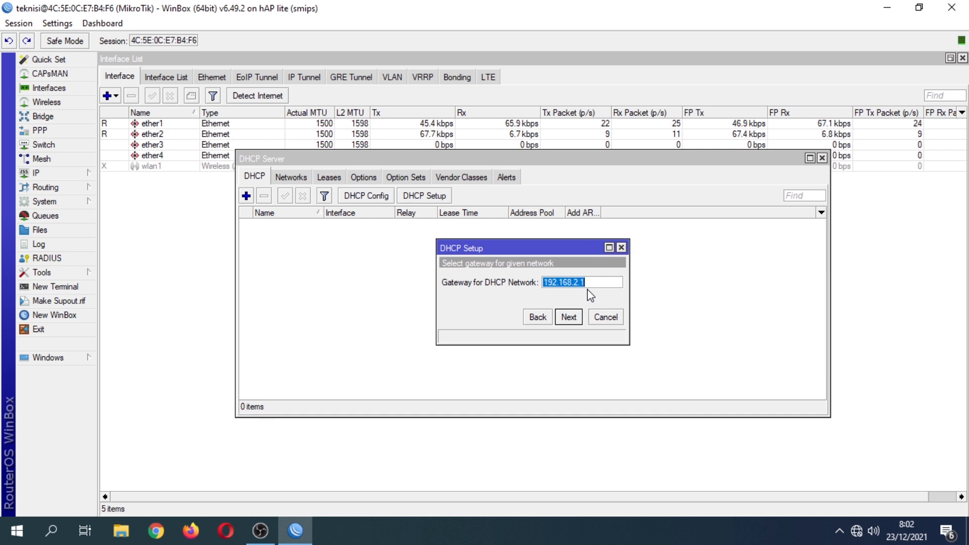
left_click(576, 317)
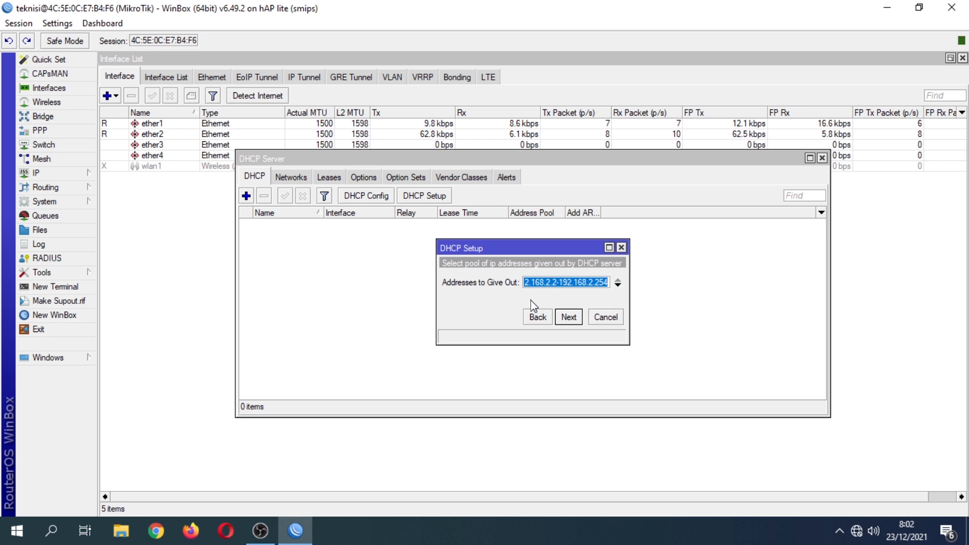
left_click(569, 317)
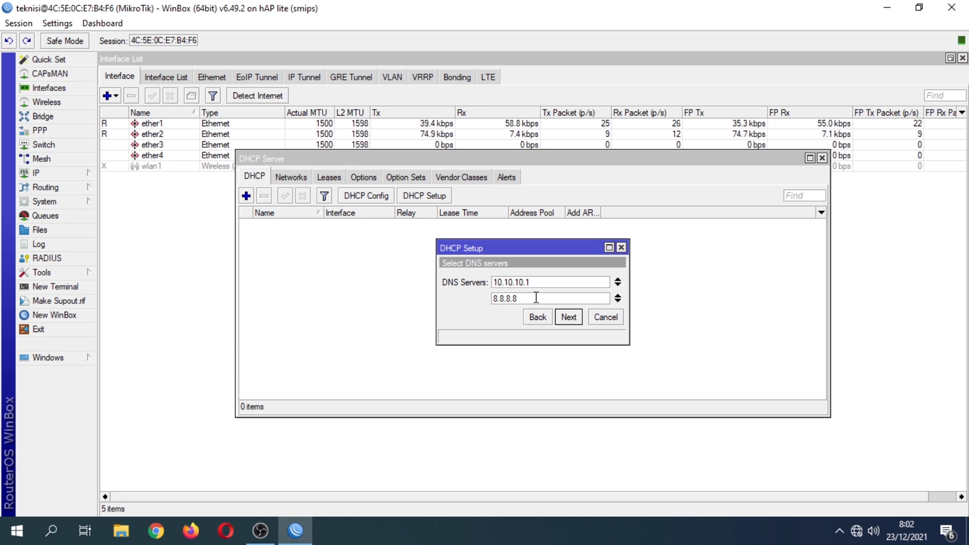
left_click(569, 319)
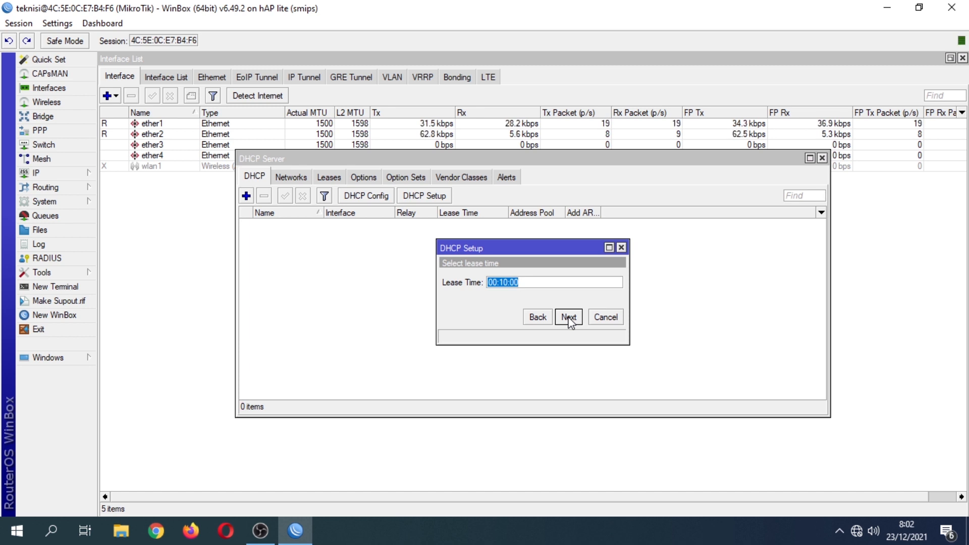
left_click(569, 318)
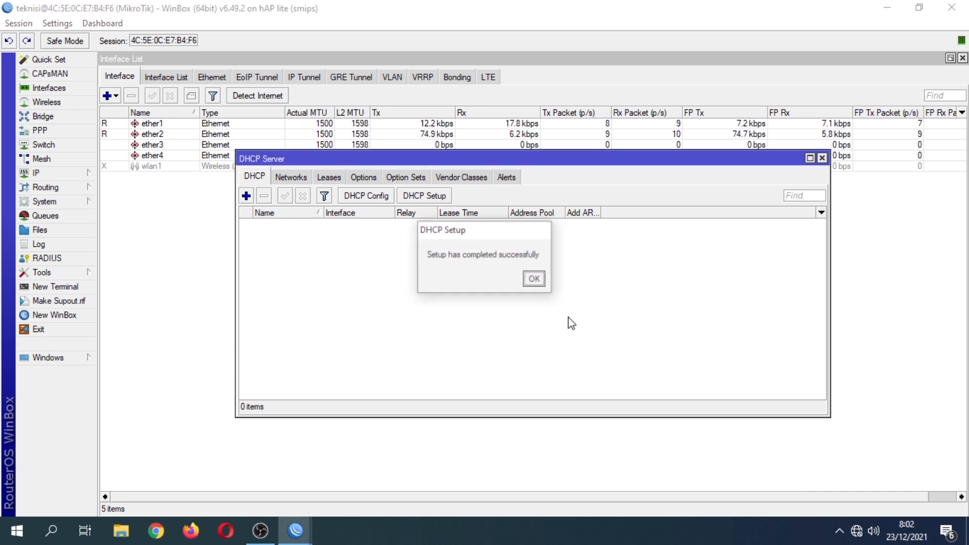
left_click(534, 279)
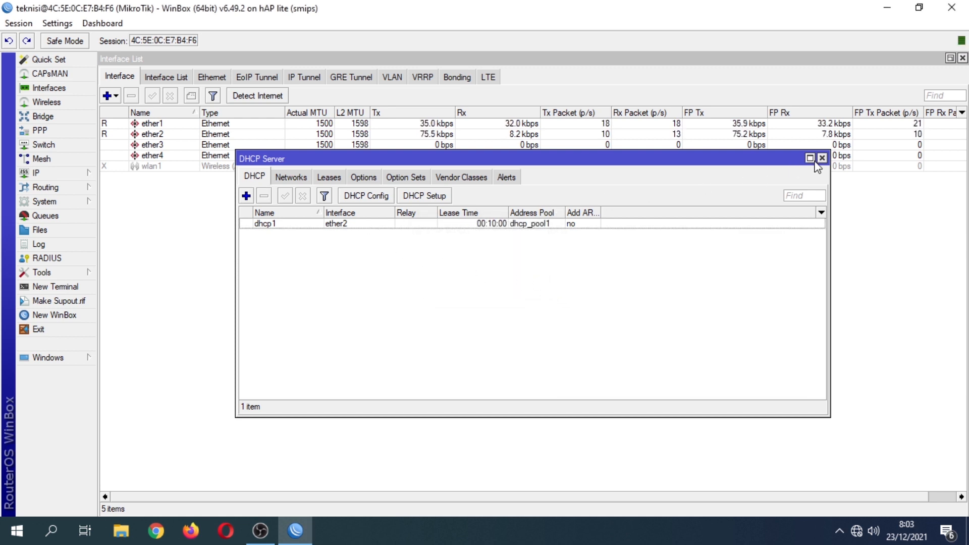
left_click(821, 158)
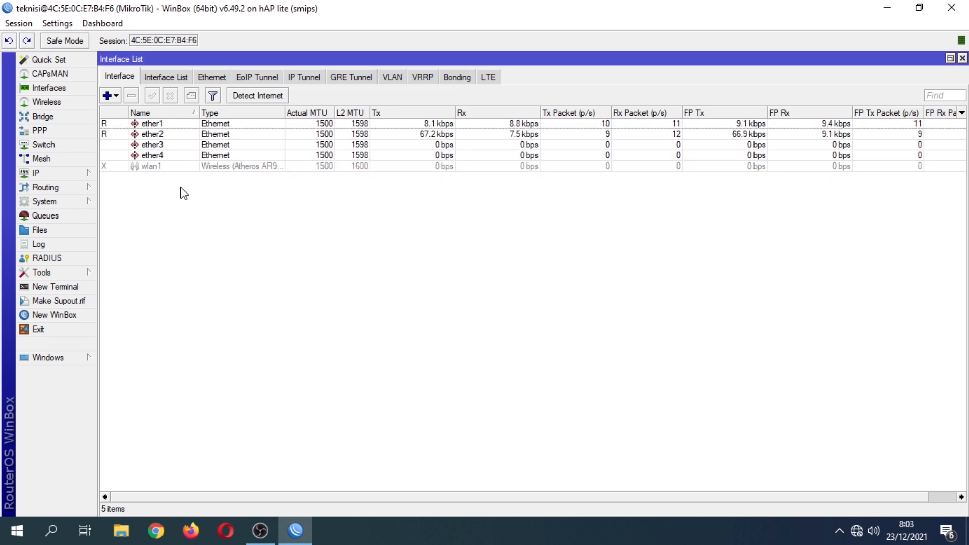
left_click(165, 136)
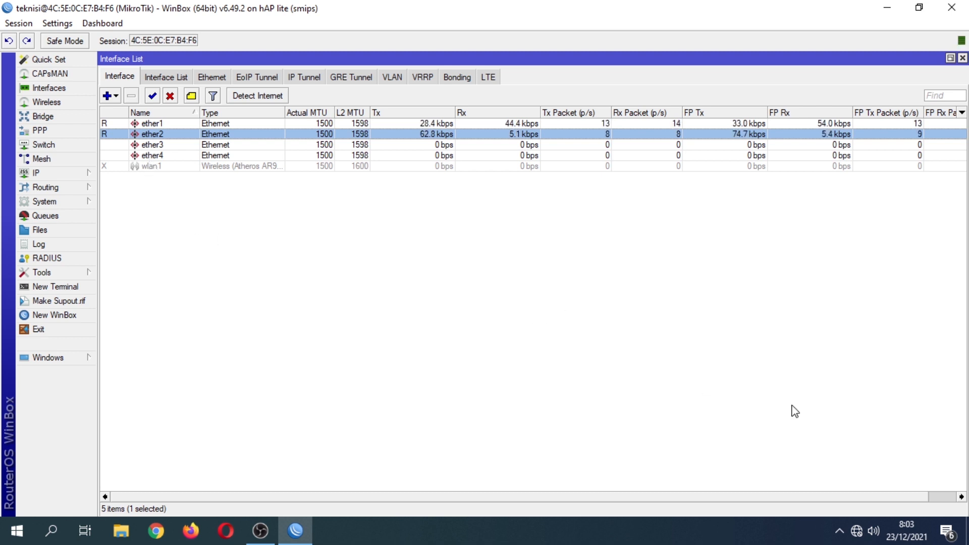
left_click(860, 532)
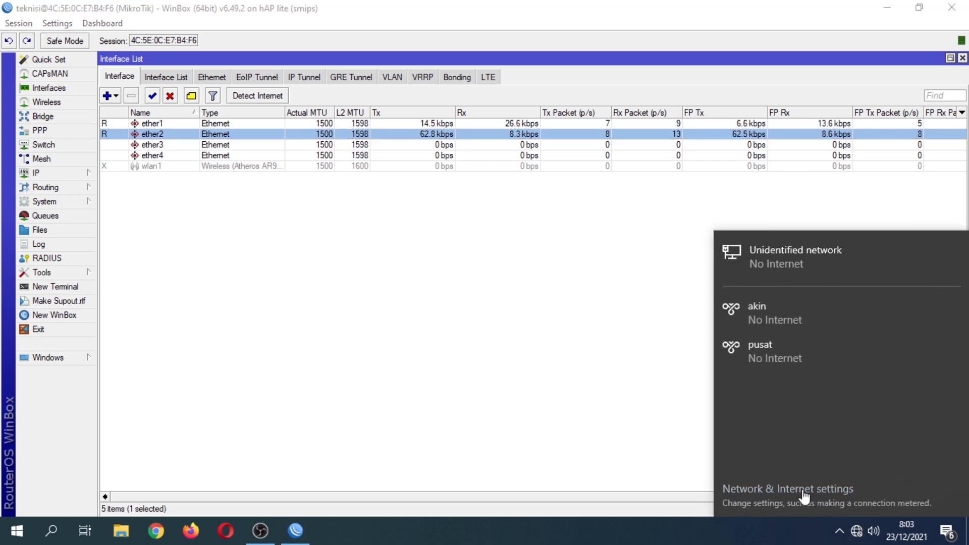
Set the Ethernet adapter's IPv4 to obtain IP and DNS server addresses automatically.
left_click(803, 494)
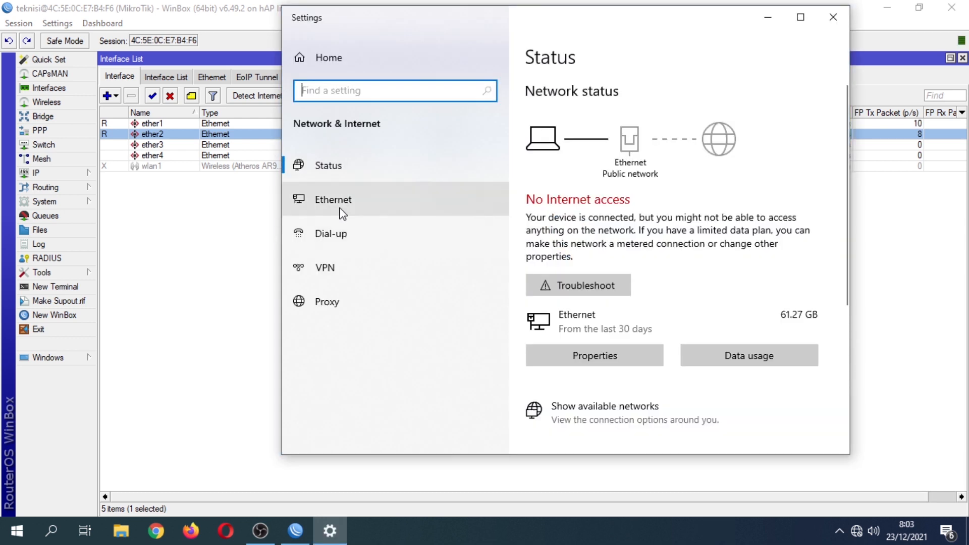
left_click(346, 198)
left_click(566, 202)
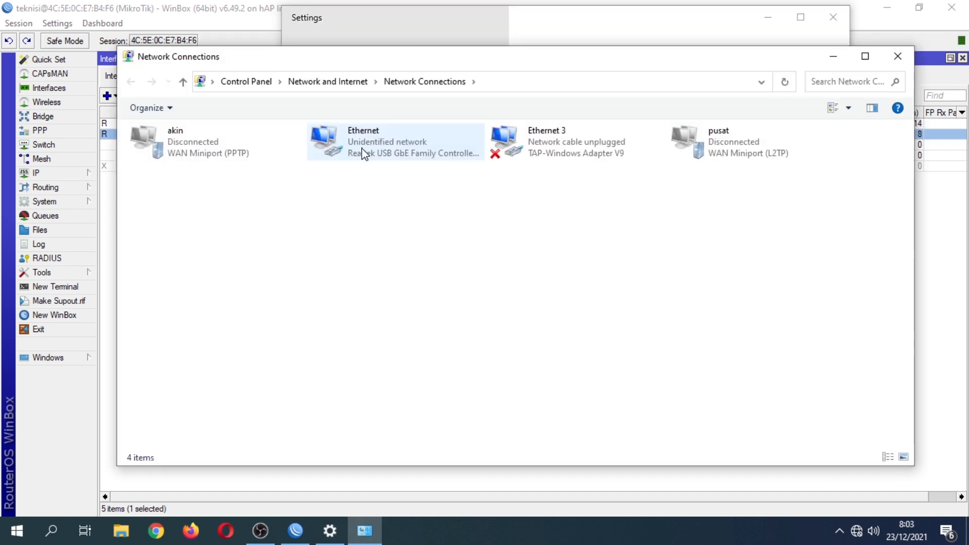
right_click(364, 154)
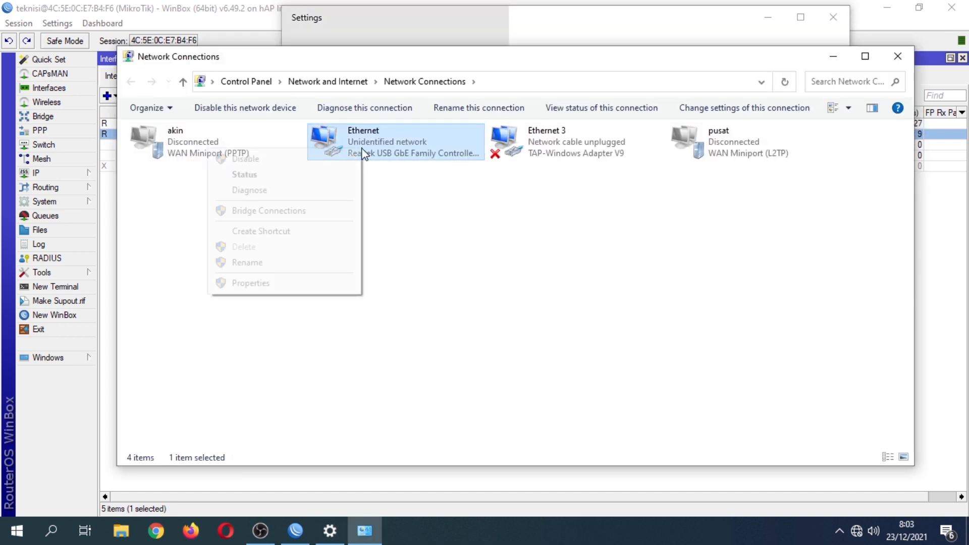
left_click(264, 284)
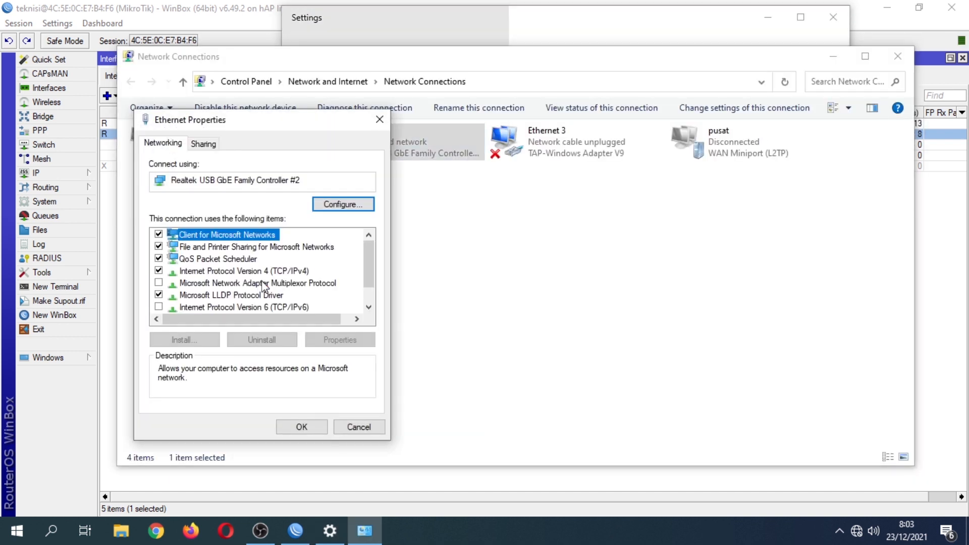
left_click(256, 271)
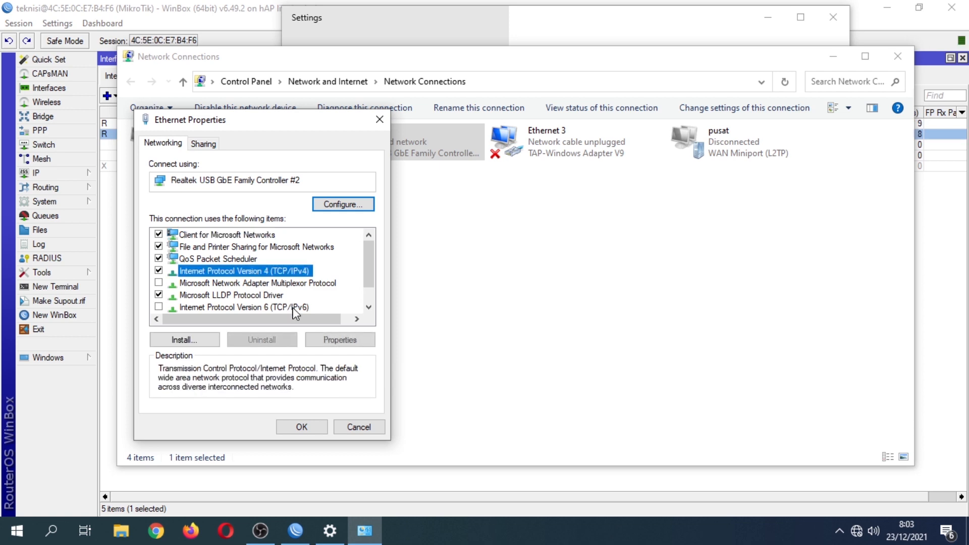
left_click(339, 340)
left_click(272, 261)
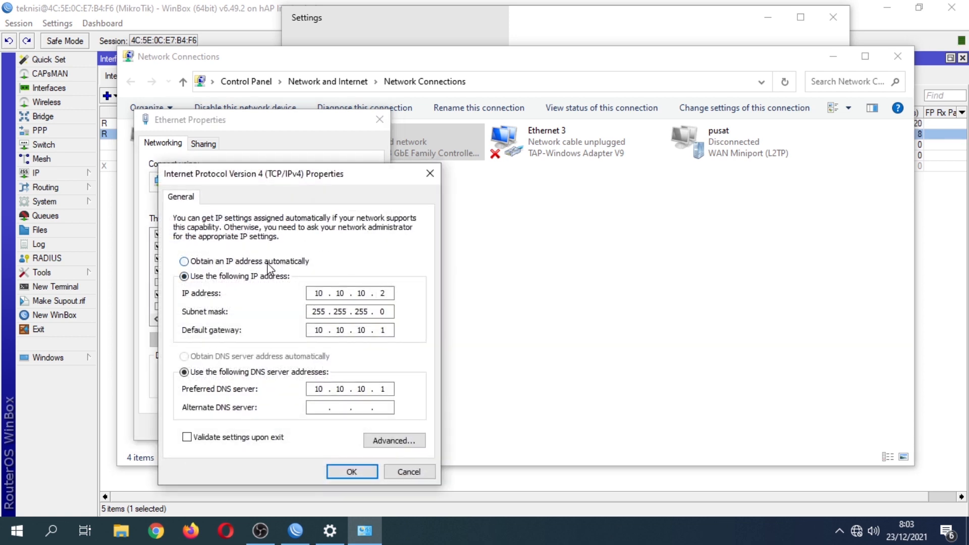
left_click(277, 357)
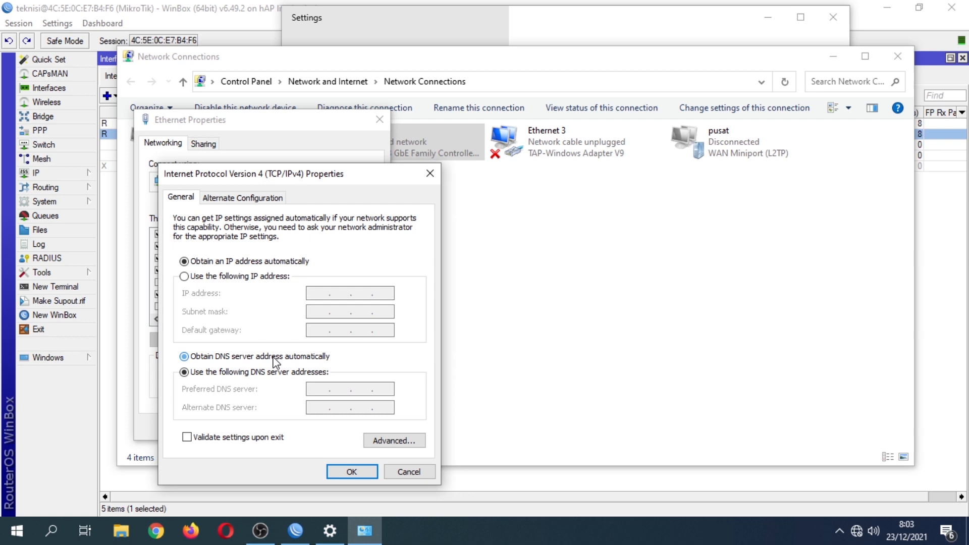
left_click(351, 473)
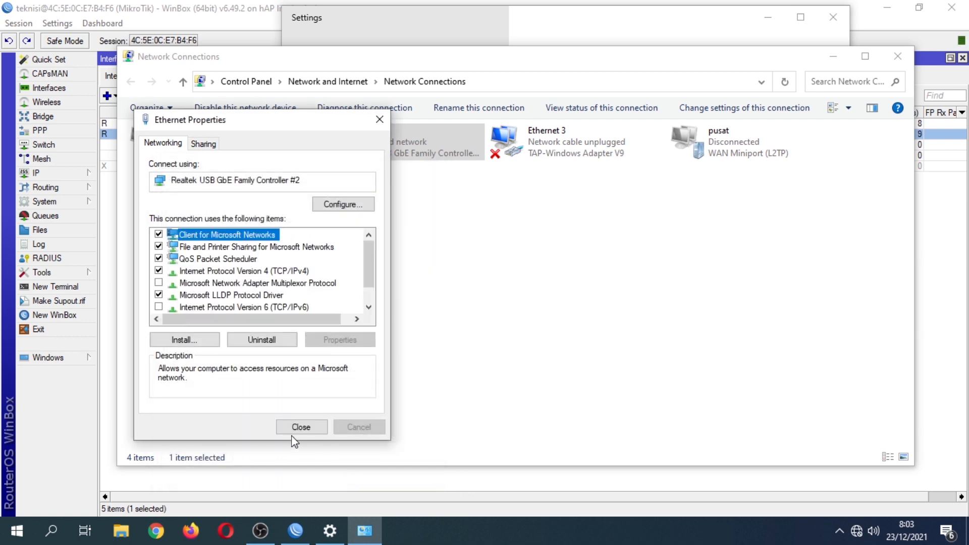
left_click(290, 427)
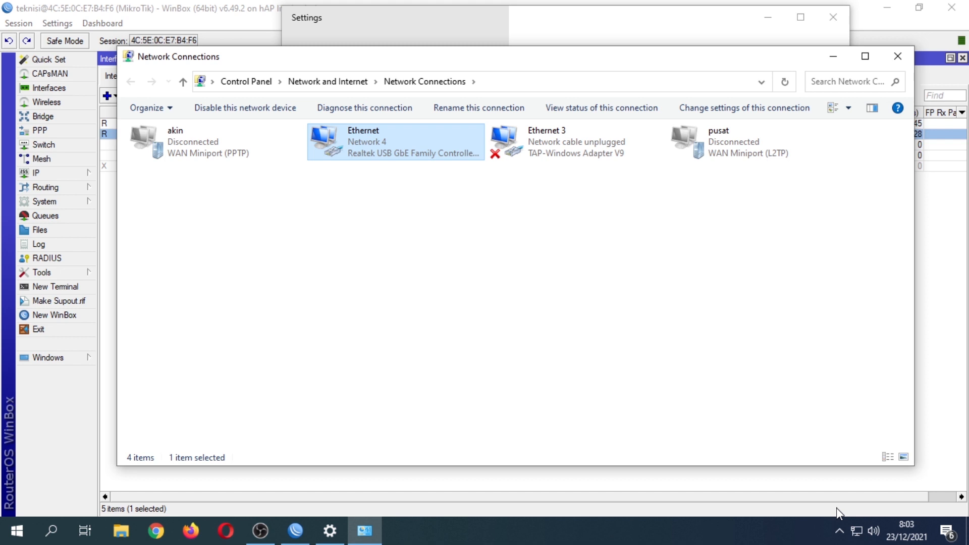
Close Network Connections and launch Command Prompt through Windows search for cmd.
left_click(898, 57)
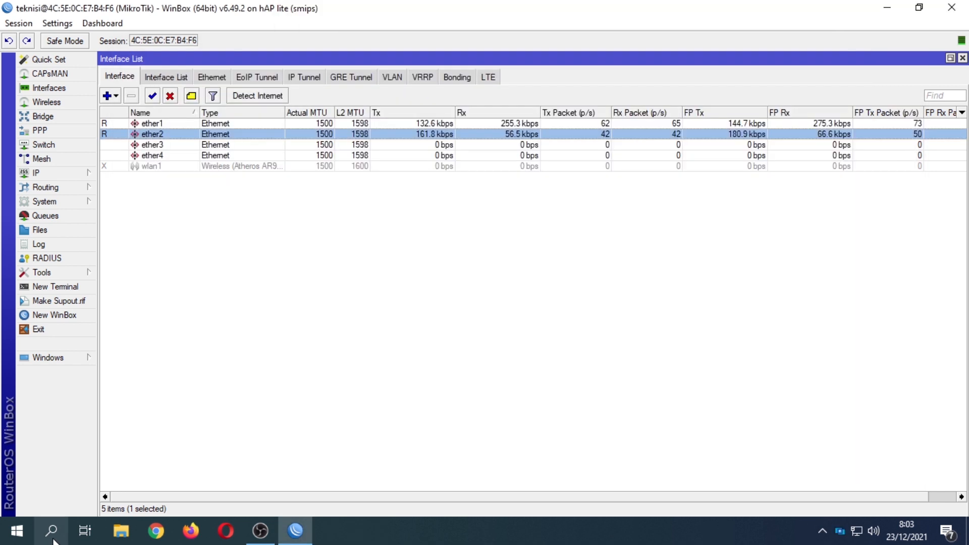
left_click(52, 531)
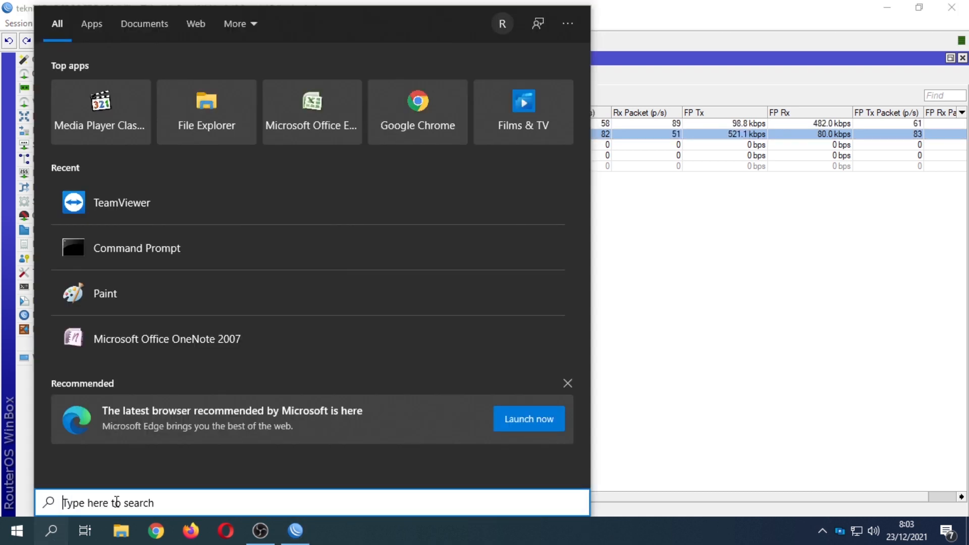
type("cmd")
key("Return")
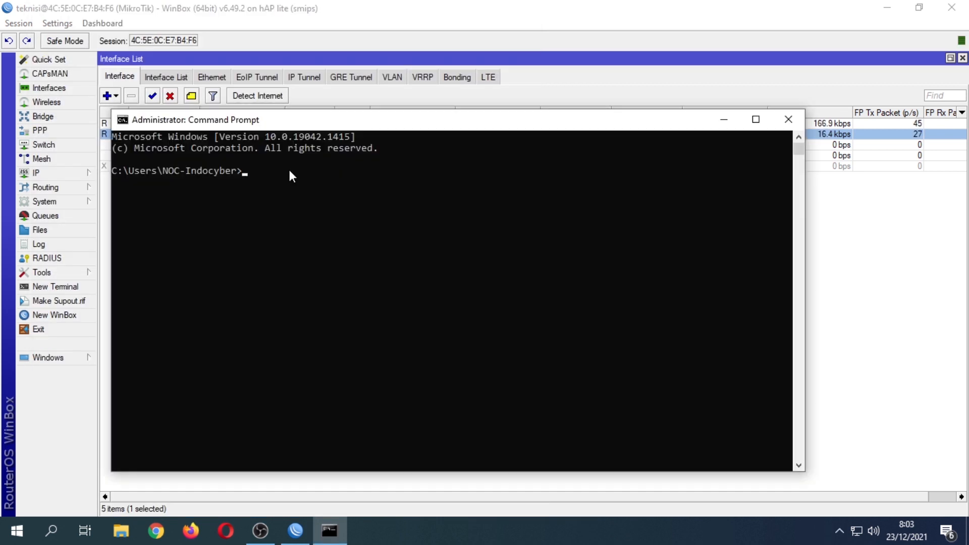
Ping google.com and get 4/4 replies from 216.239.38.120, then close Command Prompt.
type("ping google.cp")
key("BackSpace")
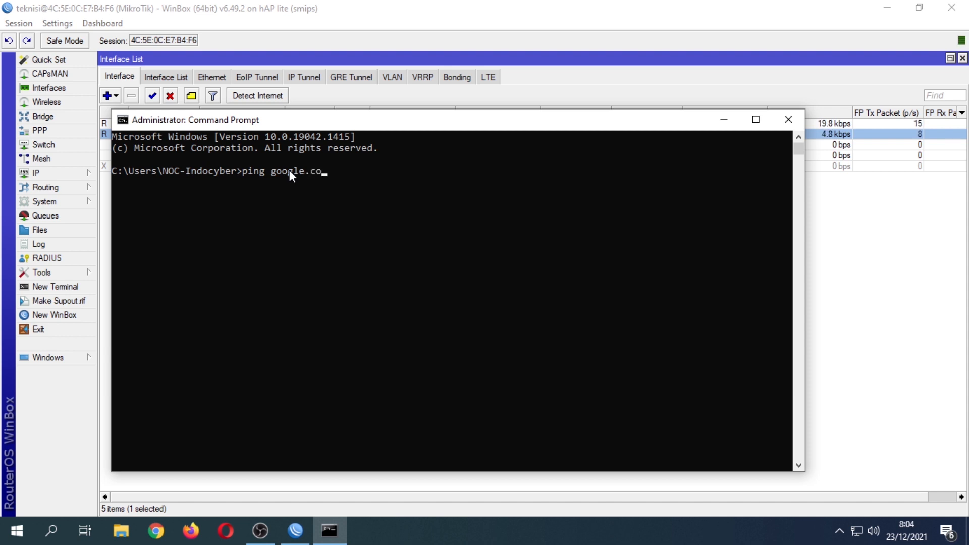
type("om")
key("Return")
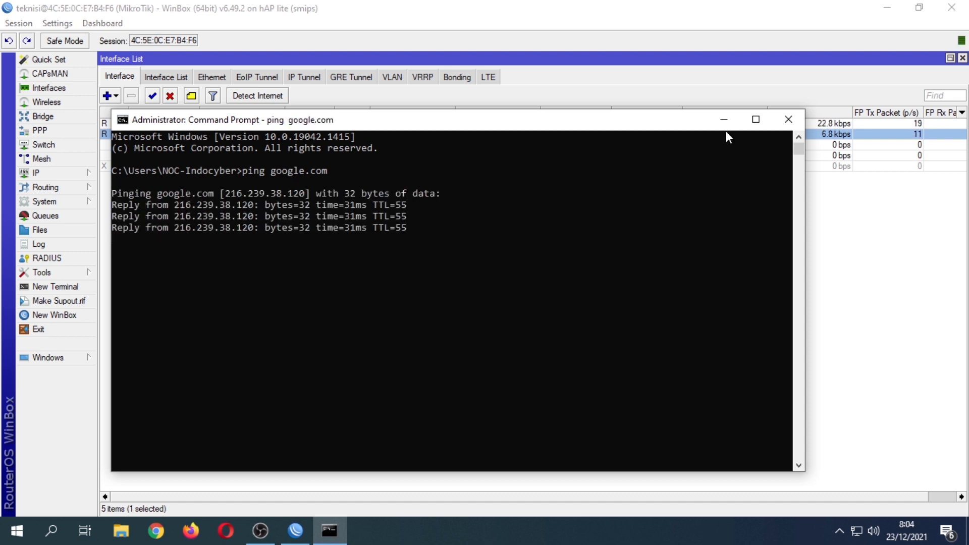
left_click(788, 119)
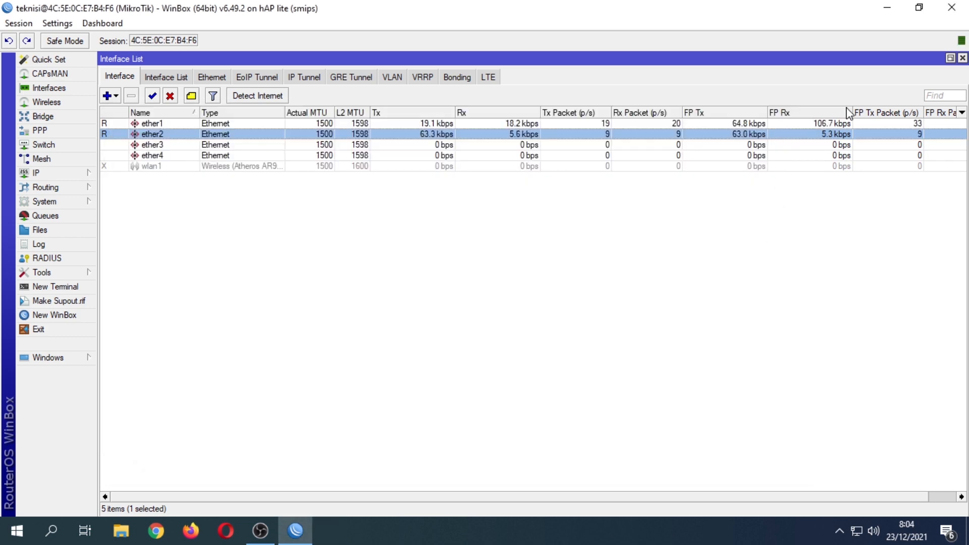
Minimize WinBox, bring up Opera from the taskbar, and load youtube.com.
left_click(887, 7)
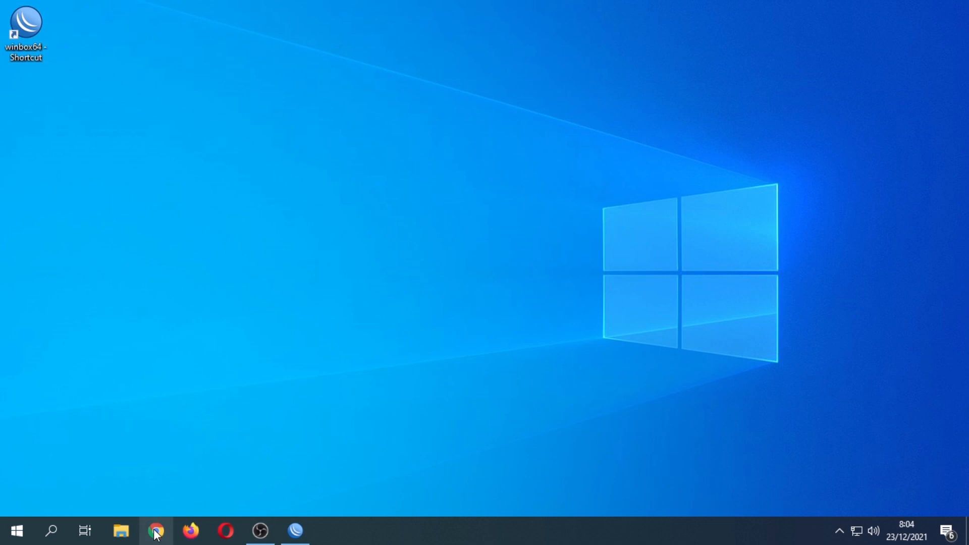
left_click(190, 535)
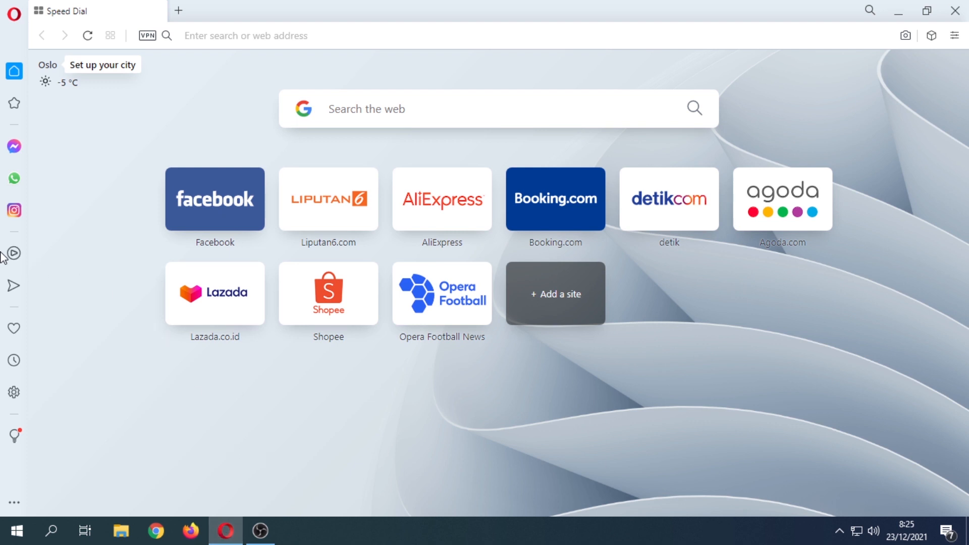
left_click(217, 35)
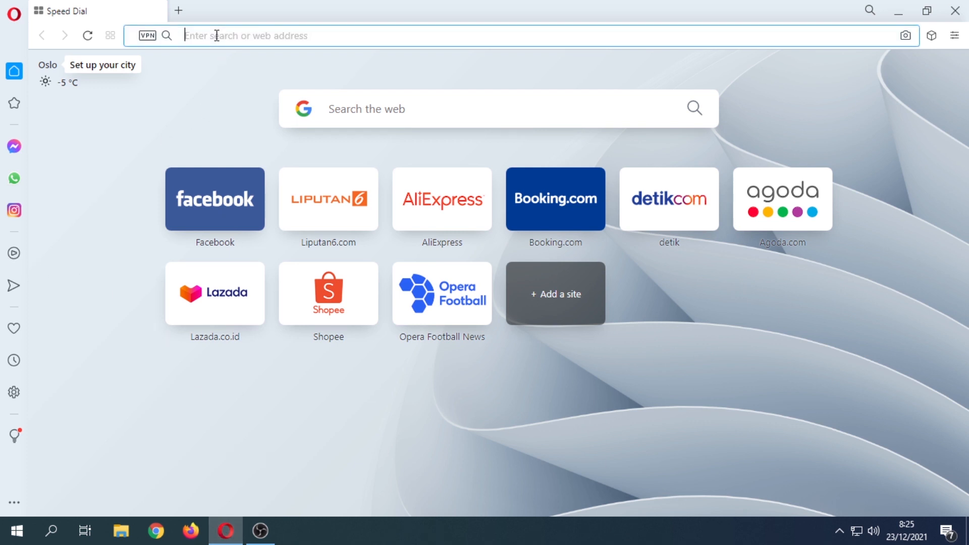
type("y")
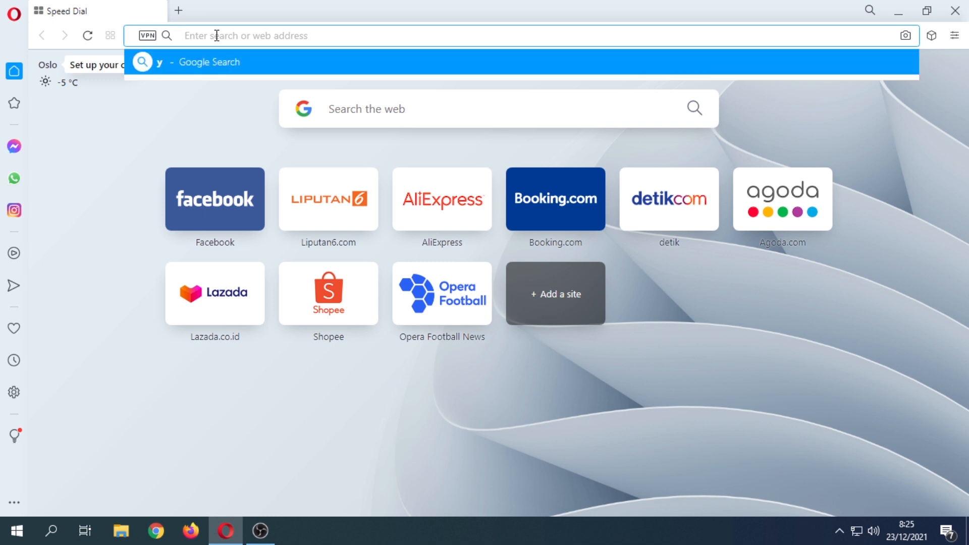
type("outube")
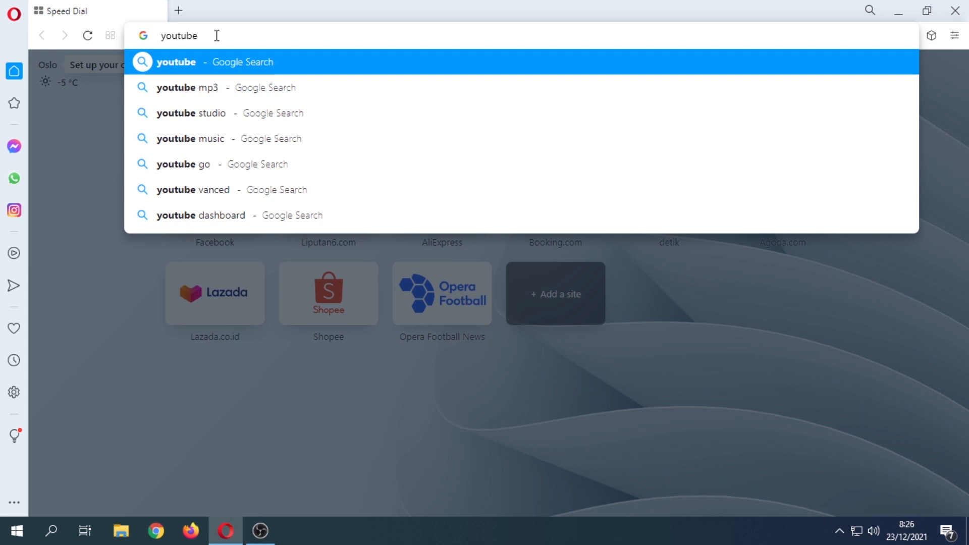
type(".com")
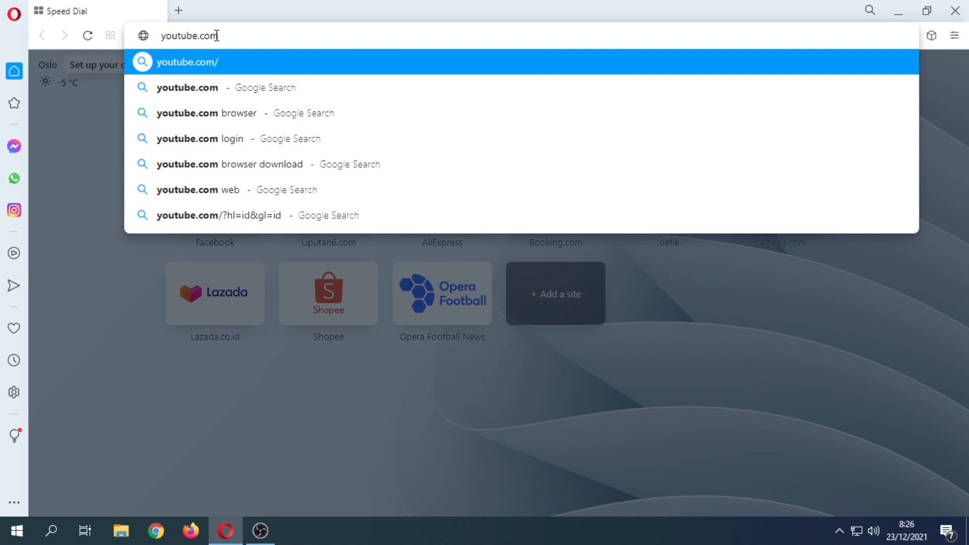
key("Return")
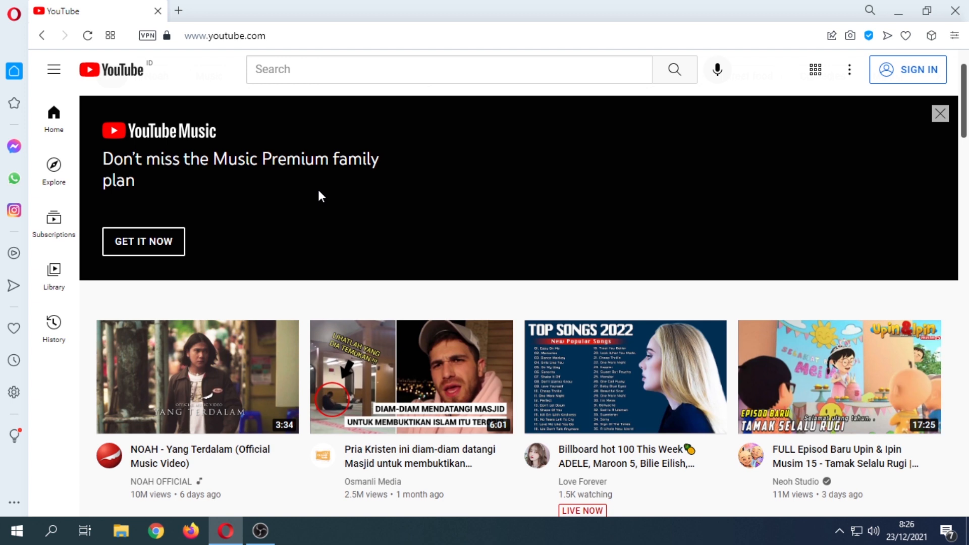
Search YouTube for 'portal wisata indonesia' and open the Portal Wisata Indonesia channel.
left_click(352, 69)
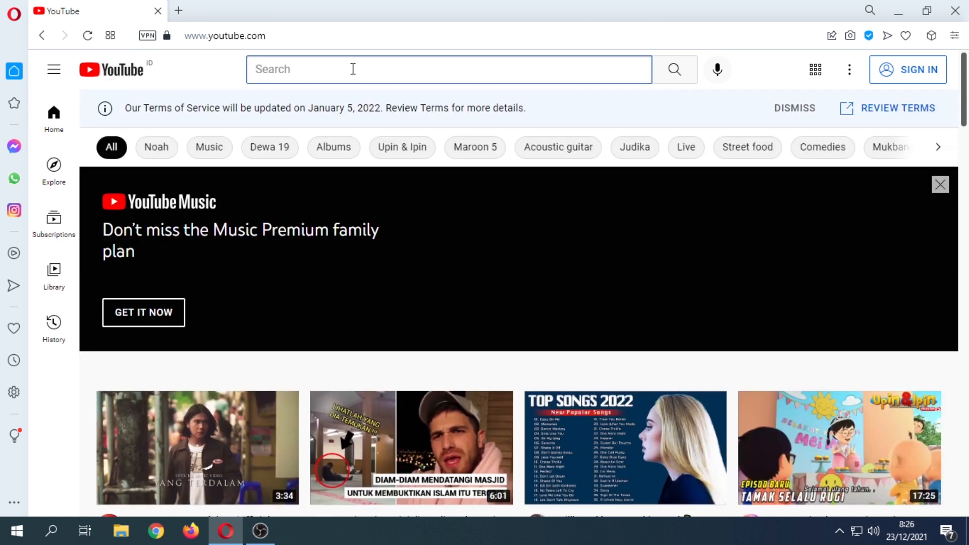
type("portal wisata")
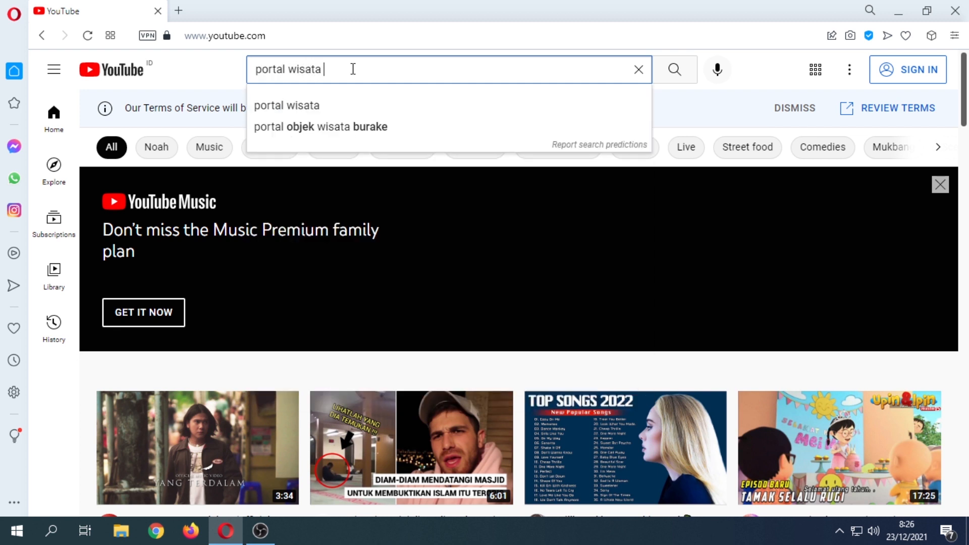
type(" indon")
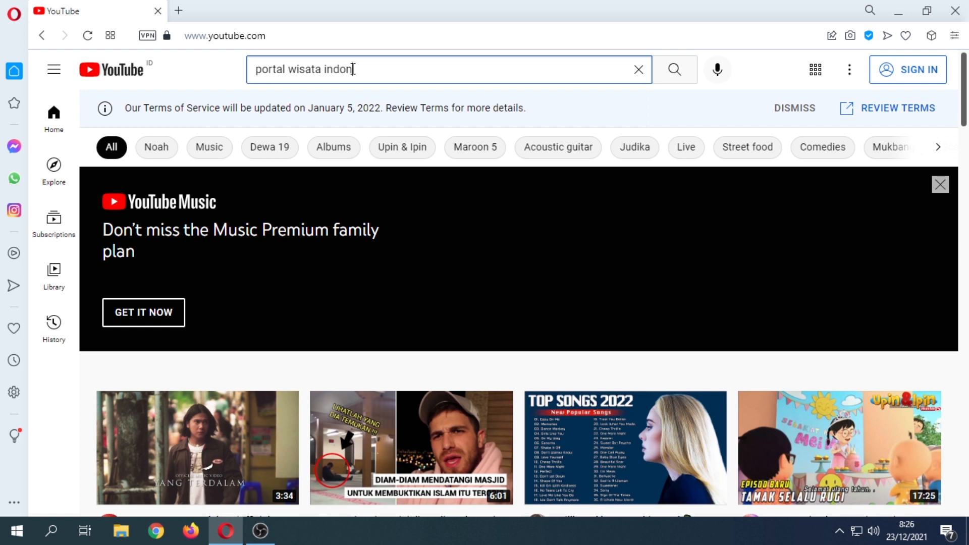
type("e")
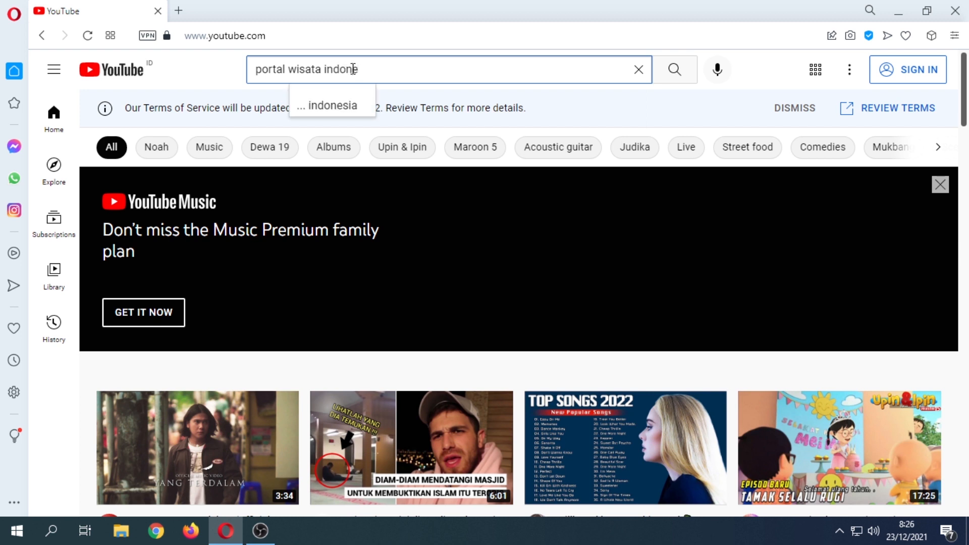
type("sia")
key("Return")
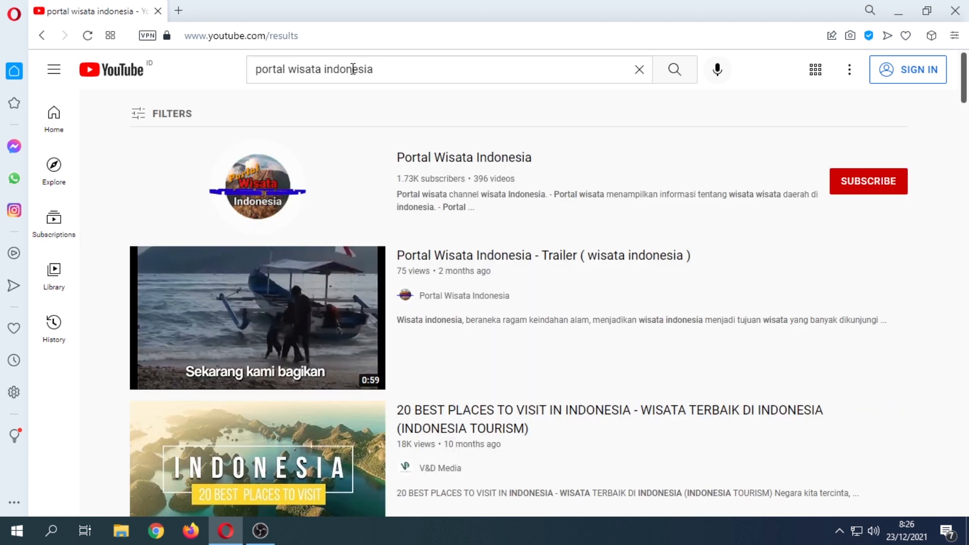
left_click(462, 163)
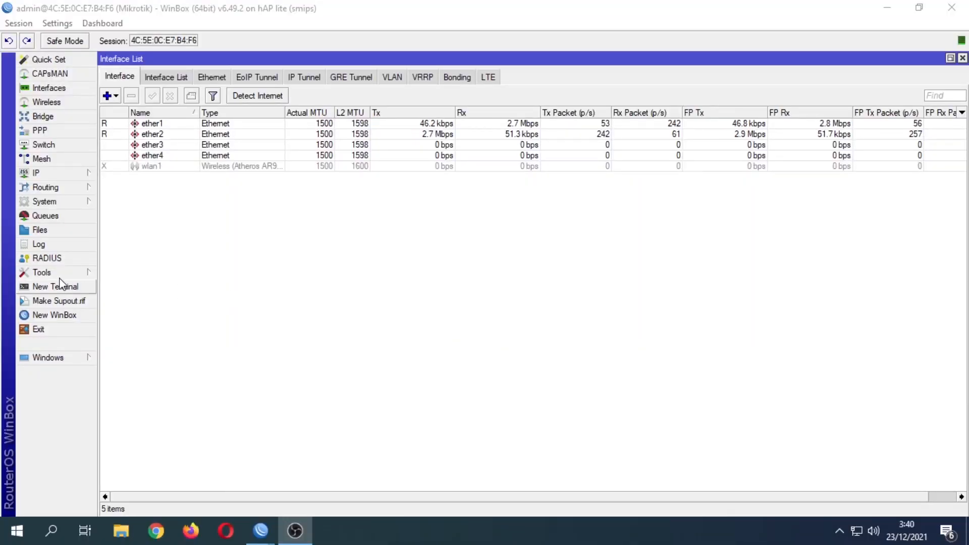
In System > Users, add user 'teknisi' in the full group with a password.
left_click(45, 200)
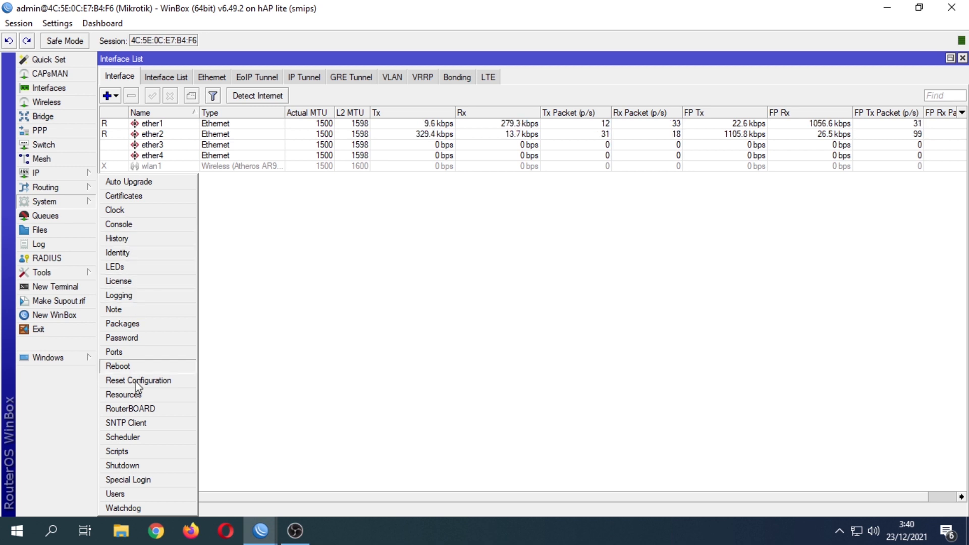
left_click(127, 495)
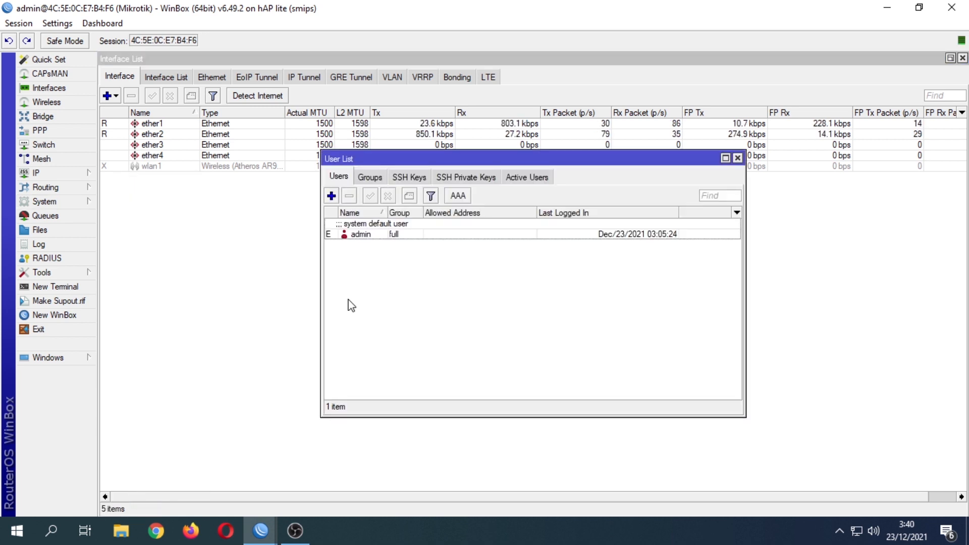
left_click(331, 196)
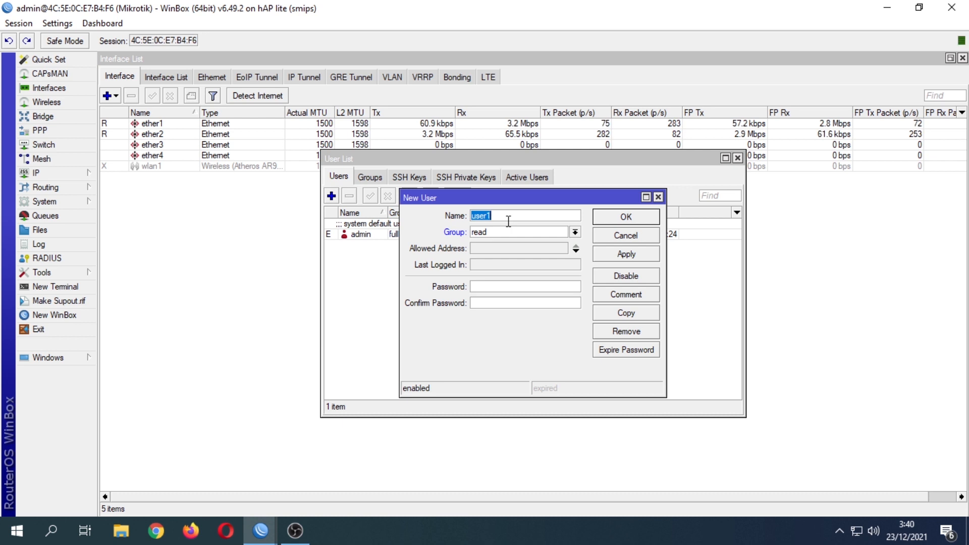
type("te")
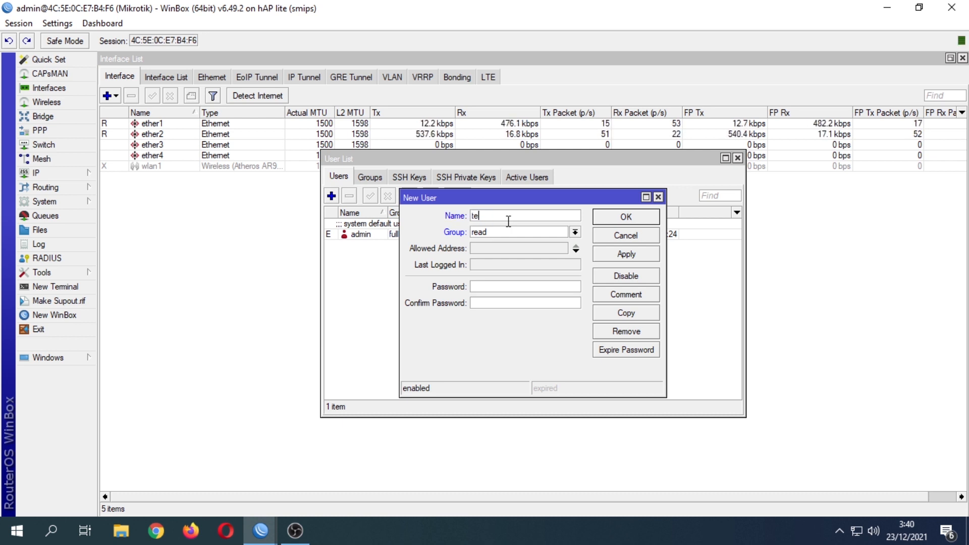
type("knisi")
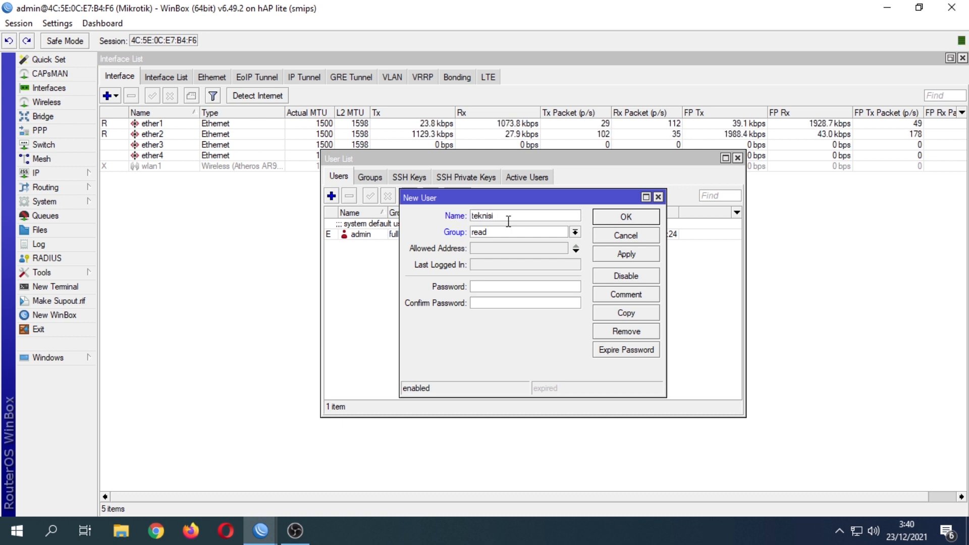
left_click(510, 233)
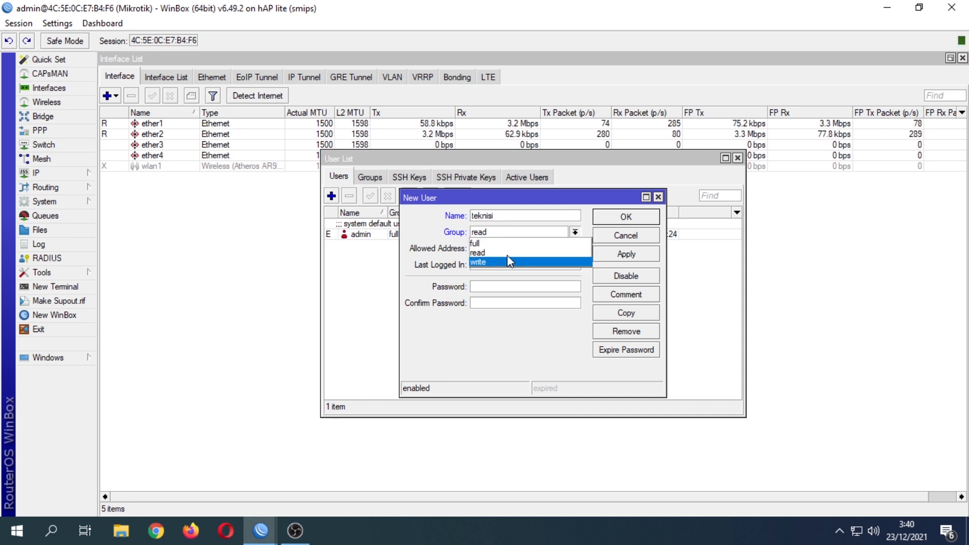
left_click(507, 244)
left_click(501, 285)
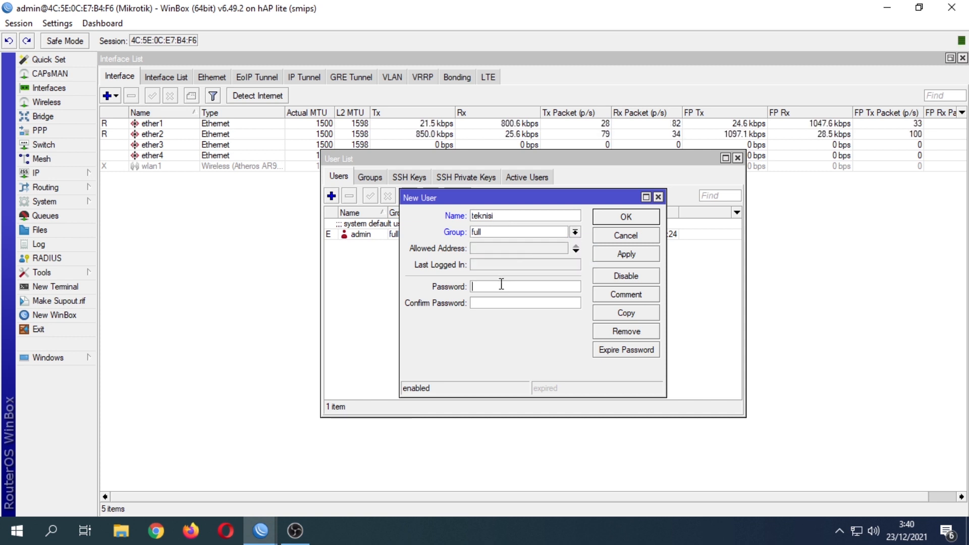
type("1234")
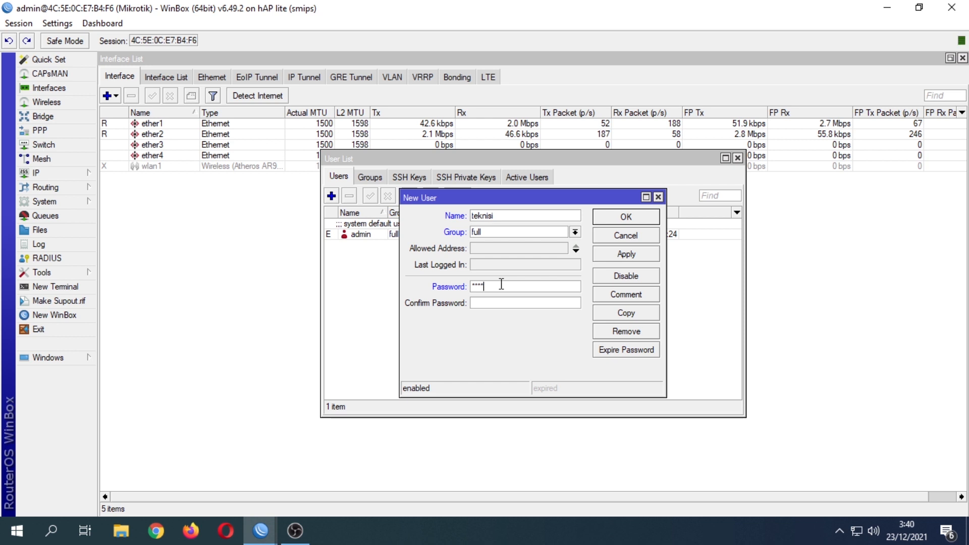
type("5678")
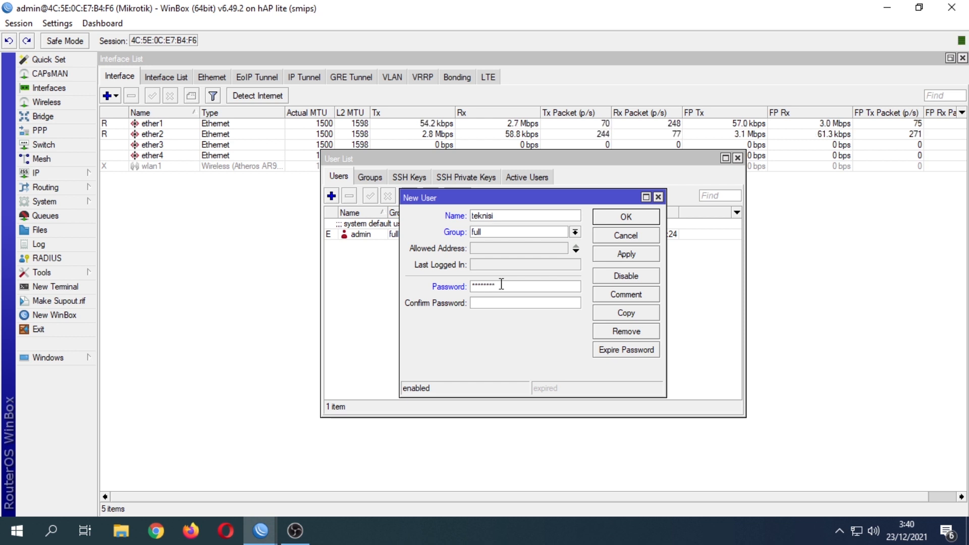
left_click(501, 302)
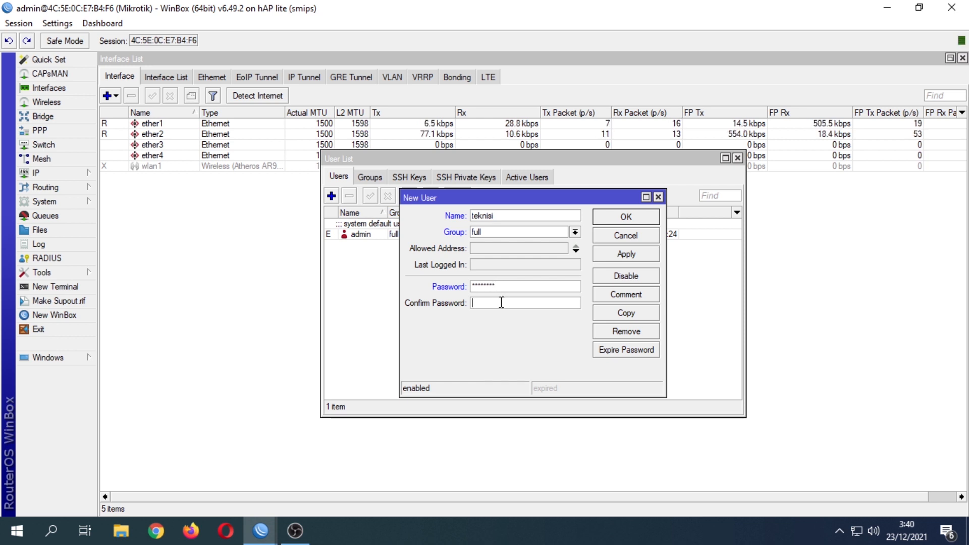
type("1234")
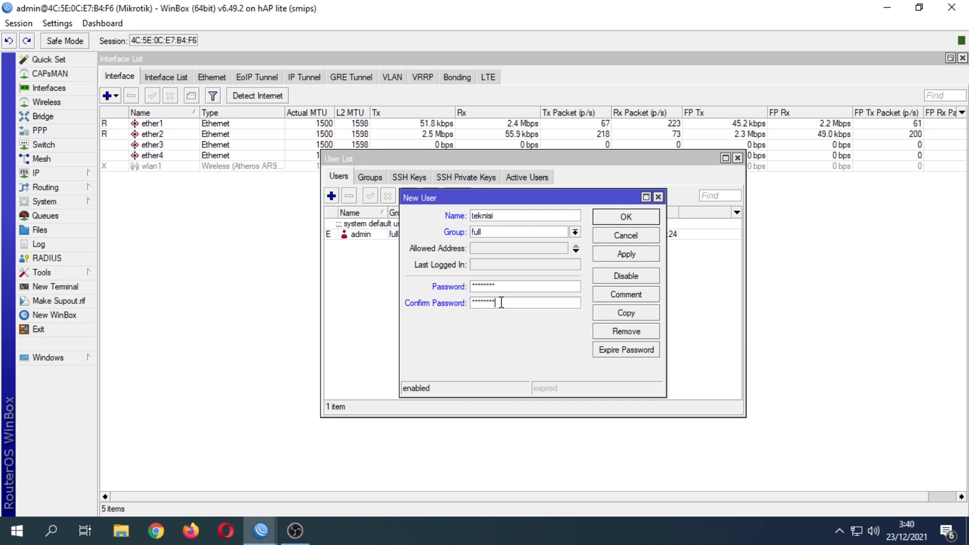
left_click(601, 255)
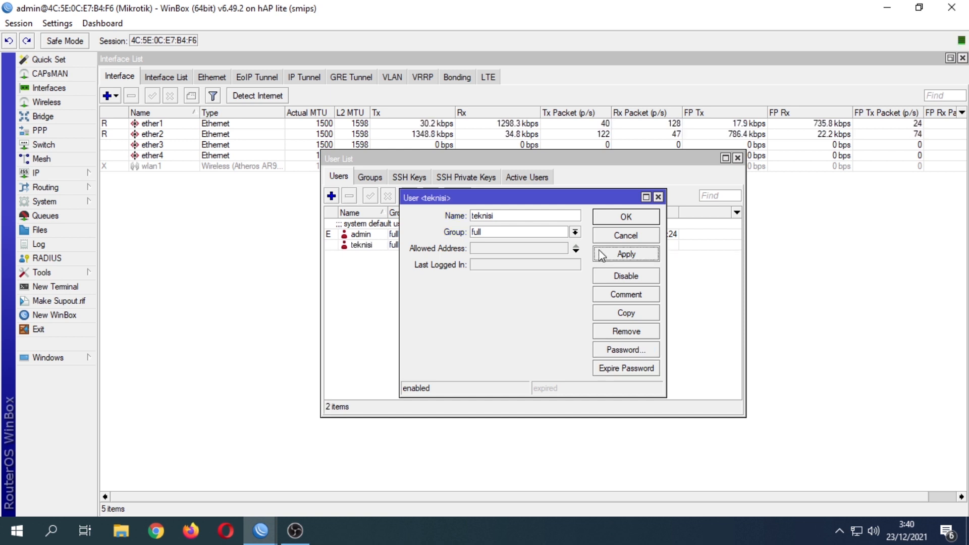
left_click(608, 217)
Disable the default admin account and close the User List.
left_click(379, 226)
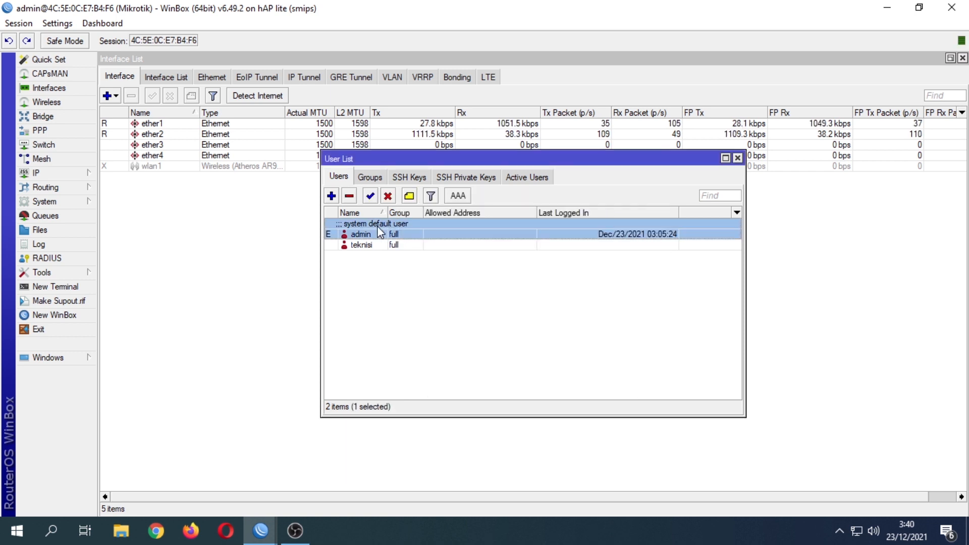
left_click(388, 196)
left_click(738, 158)
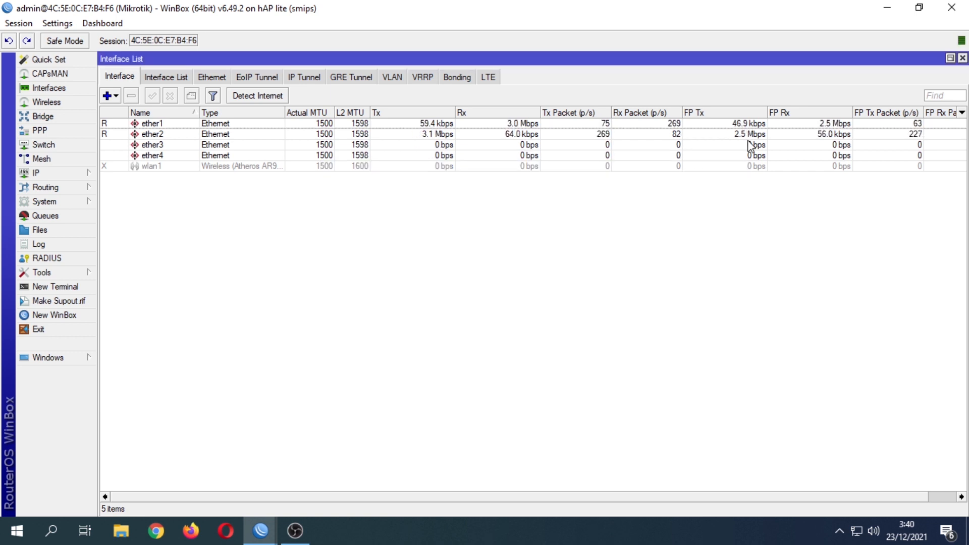
Restart WinBox and log in to the discovered hAP lite router as 'teknisi' with its password.
left_click(952, 7)
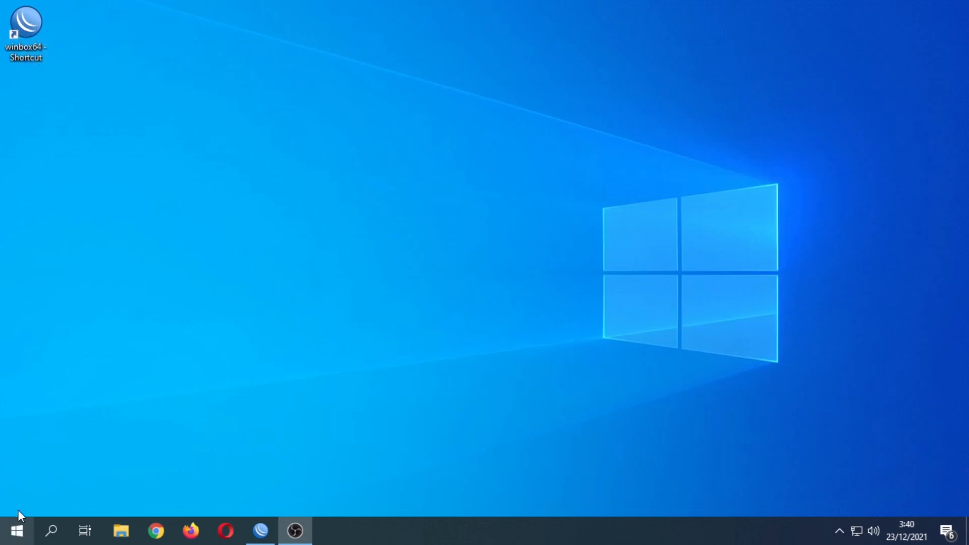
double_click(26, 25)
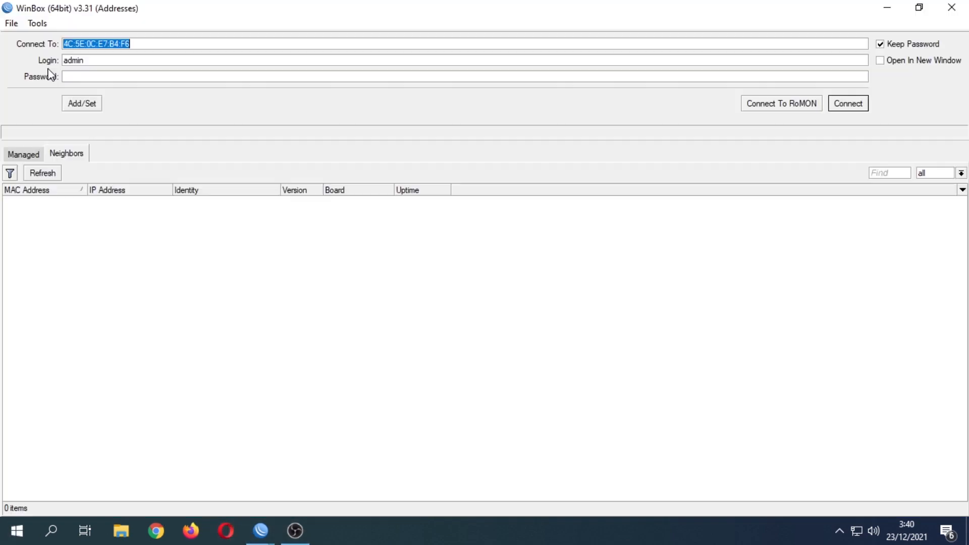
left_click(56, 273)
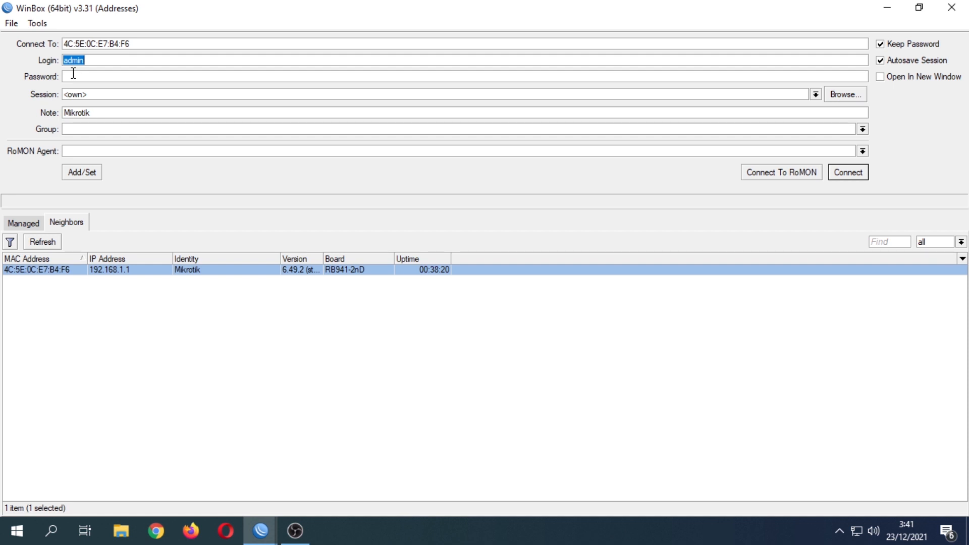
type("te**")
key("Return")
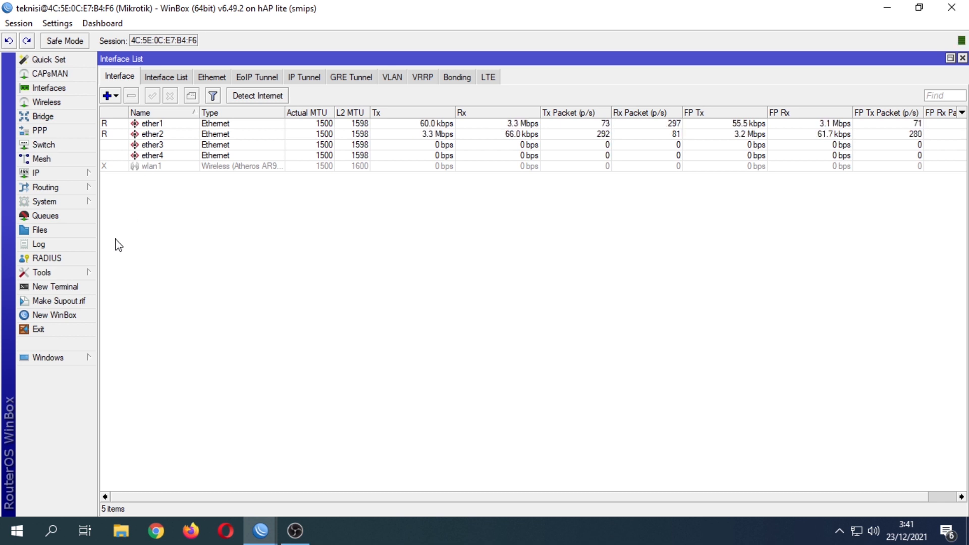
Change the System > Identity name from Mikrotik to 'Router-tes' and apply it.
left_click(48, 201)
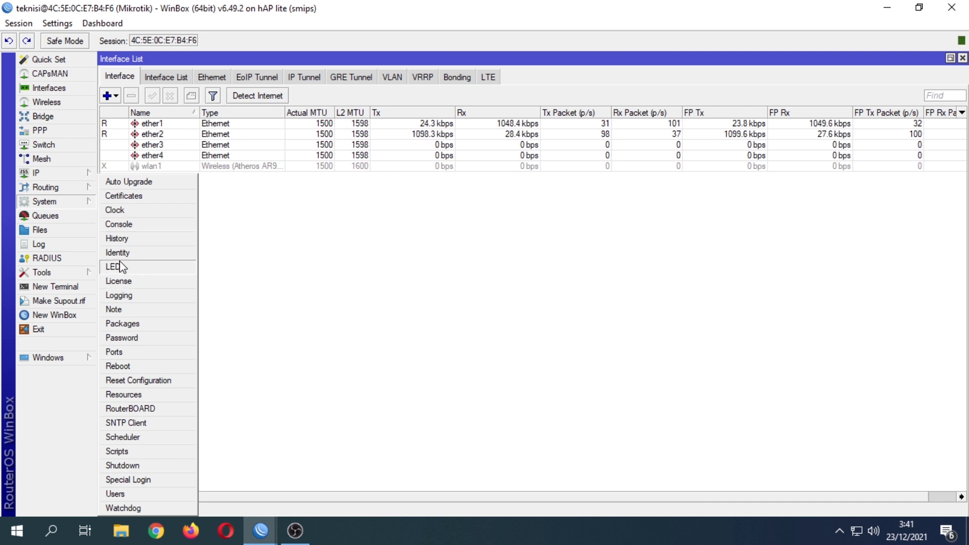
left_click(119, 252)
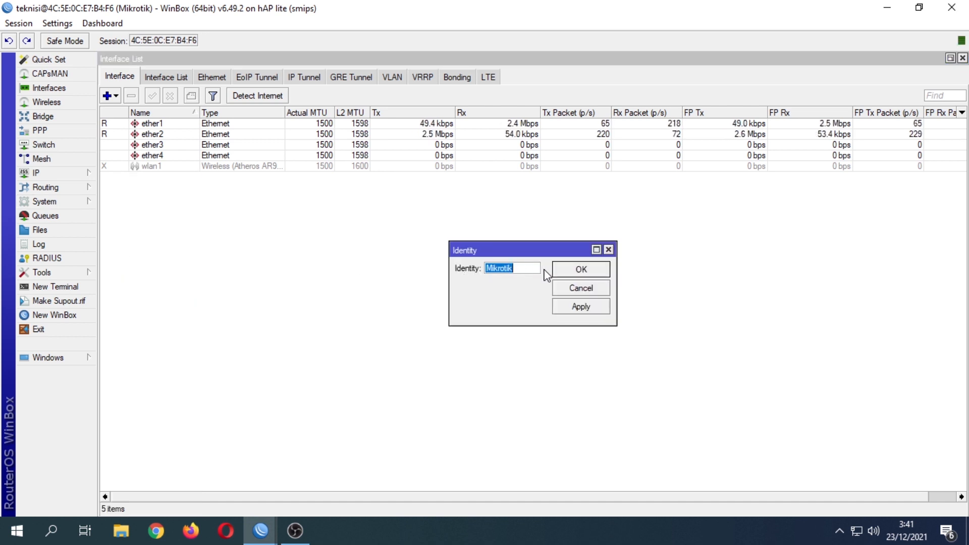
type("Rou")
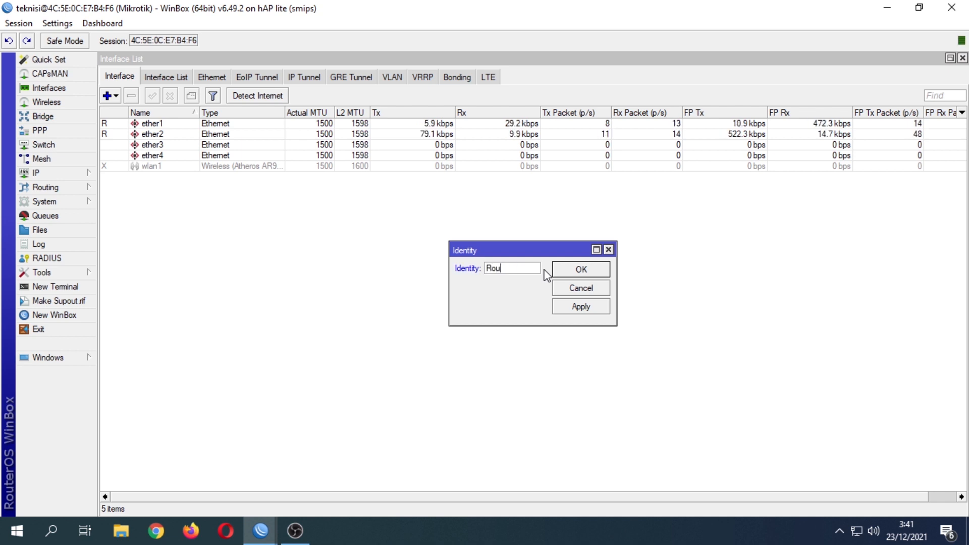
type("ter-")
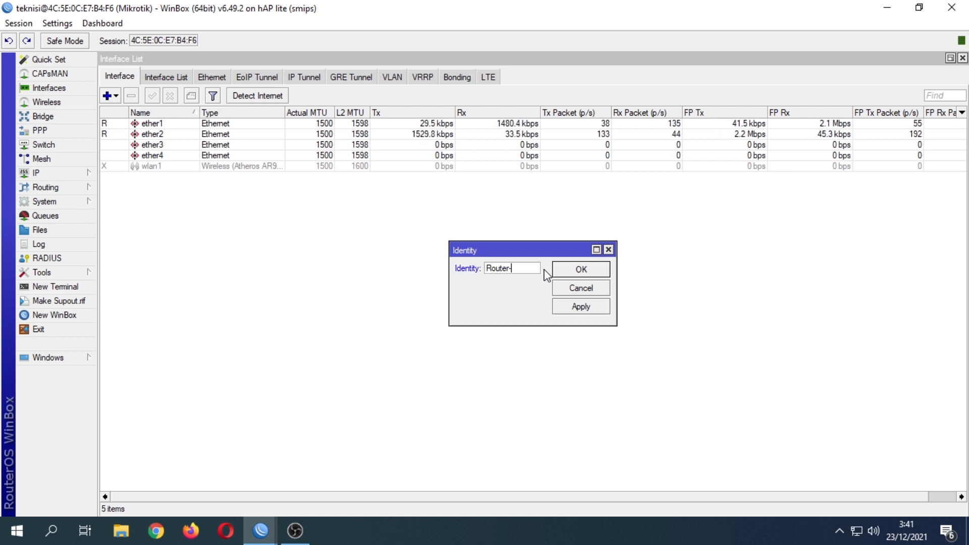
type("tes")
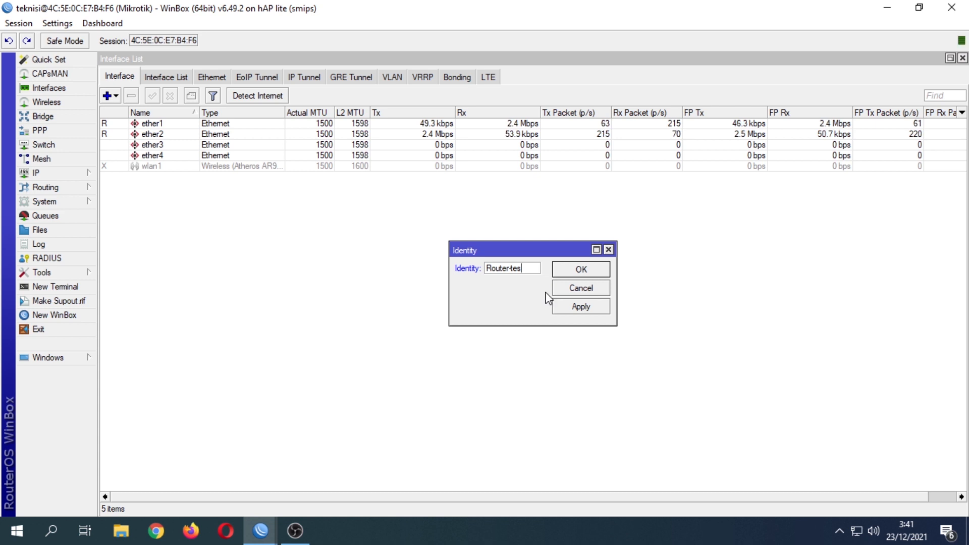
left_click(575, 308)
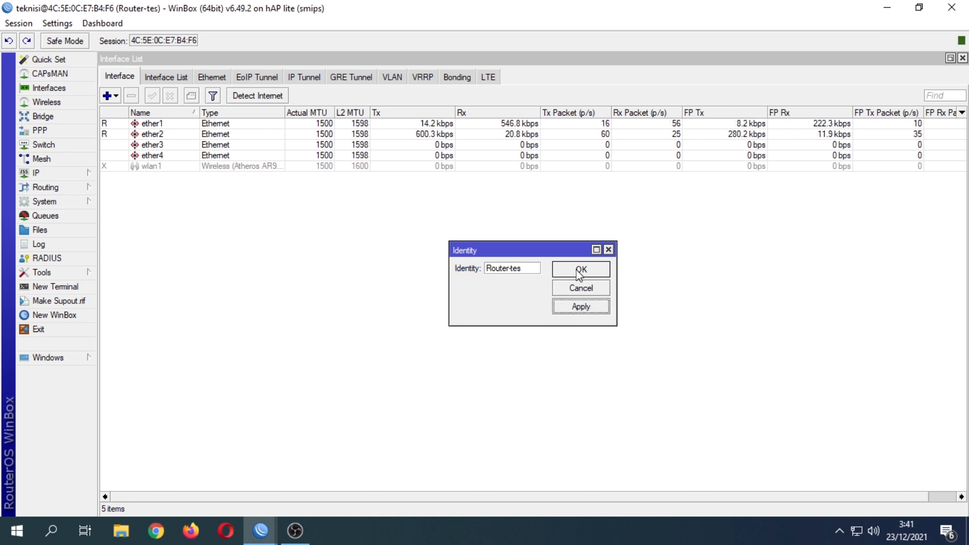
left_click(580, 269)
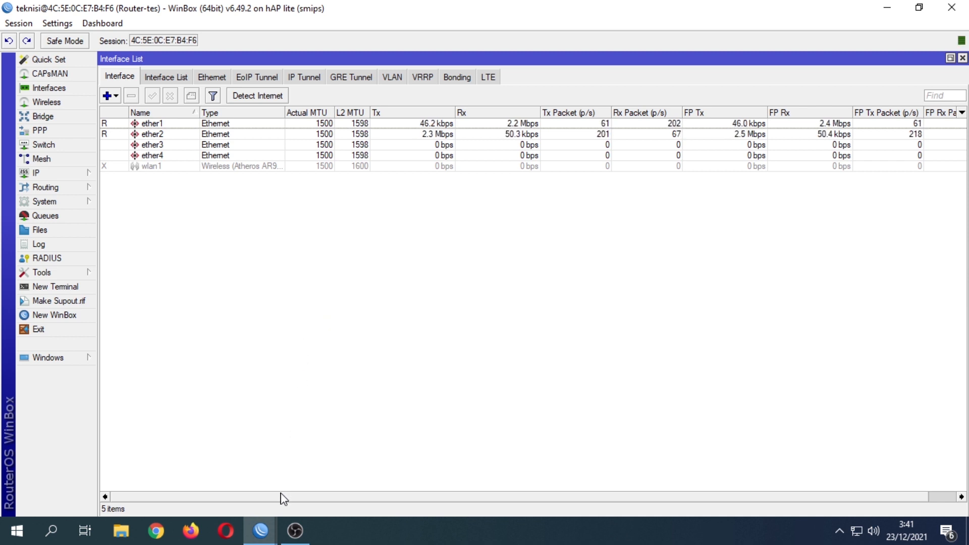
mouse_move(259, 529)
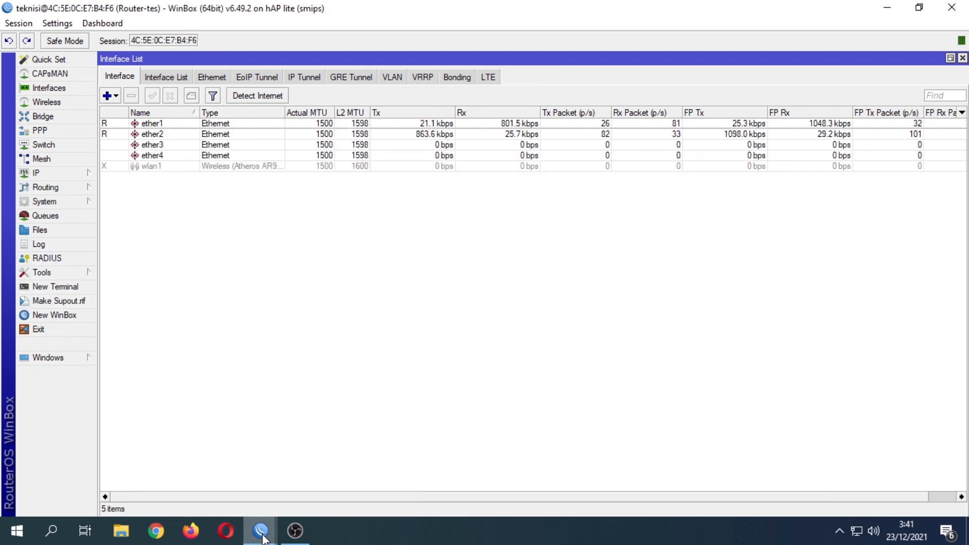
left_click(202, 452)
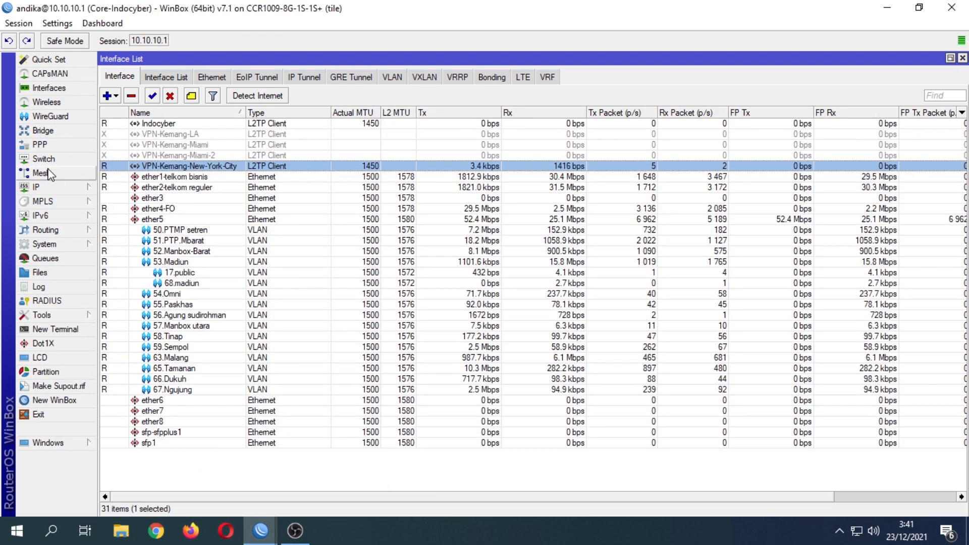
left_click(47, 188)
left_click(133, 309)
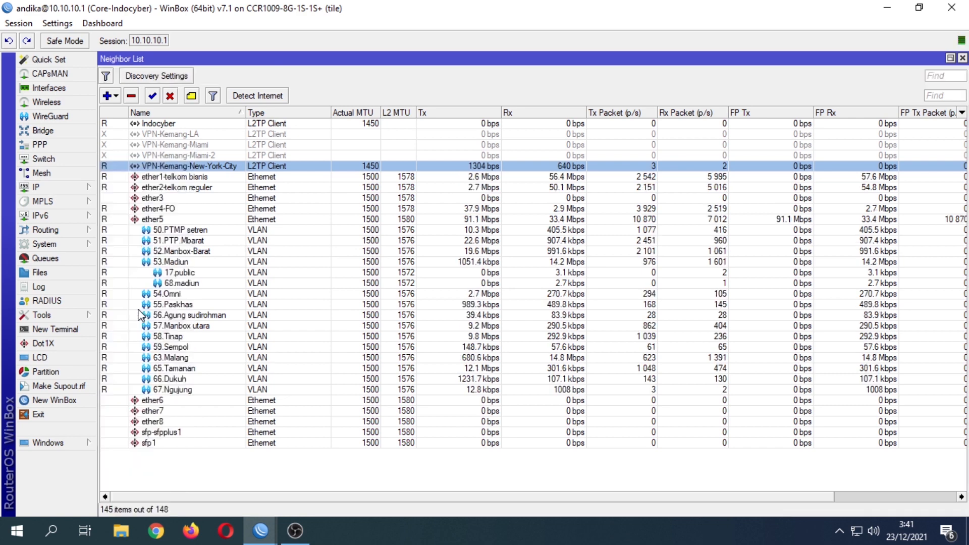
scroll(324, 247, "down", 5)
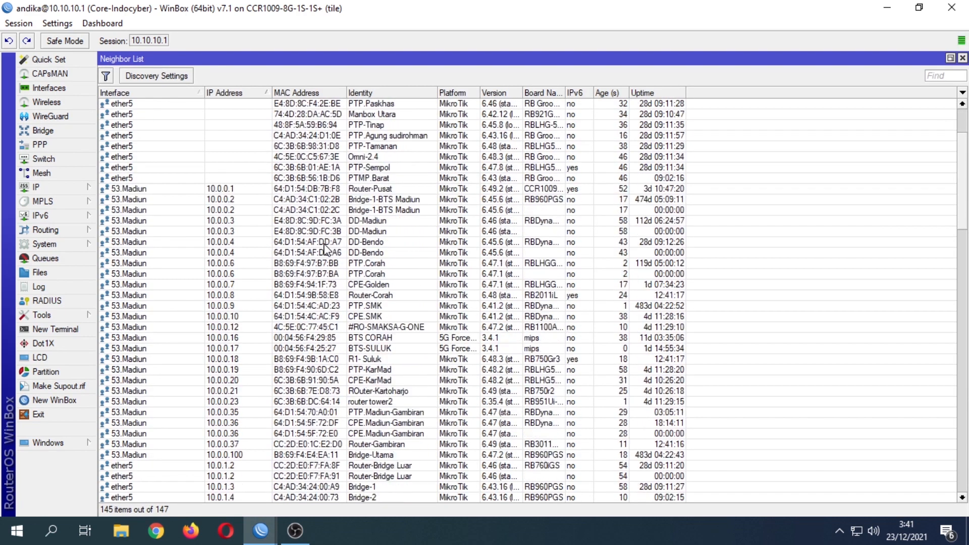
scroll(324, 248, "down", 3)
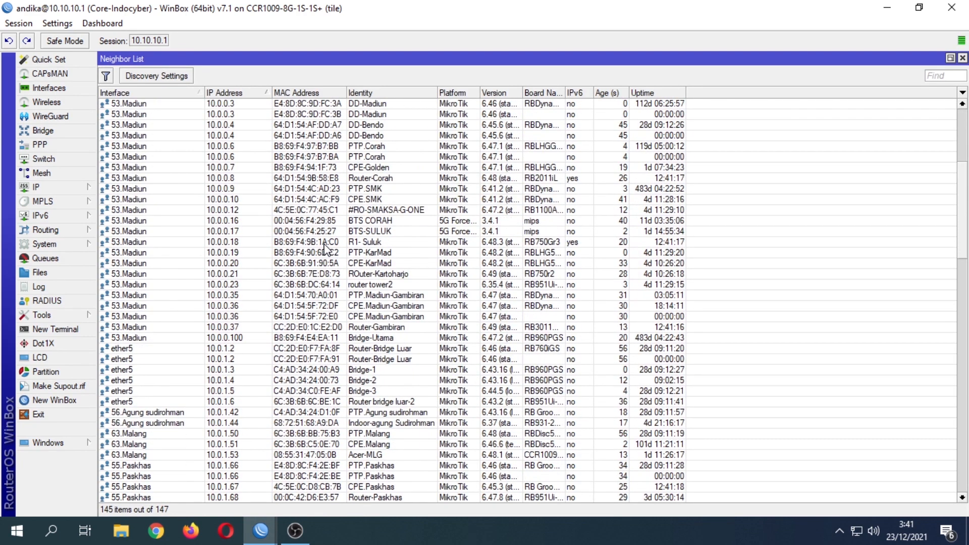
scroll(324, 249, "down", 4)
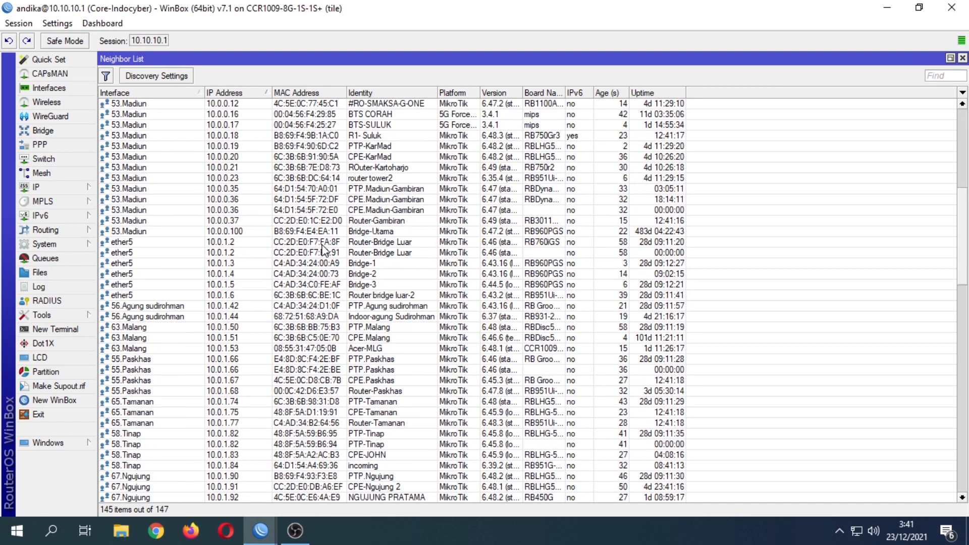
scroll(324, 248, "down", 4)
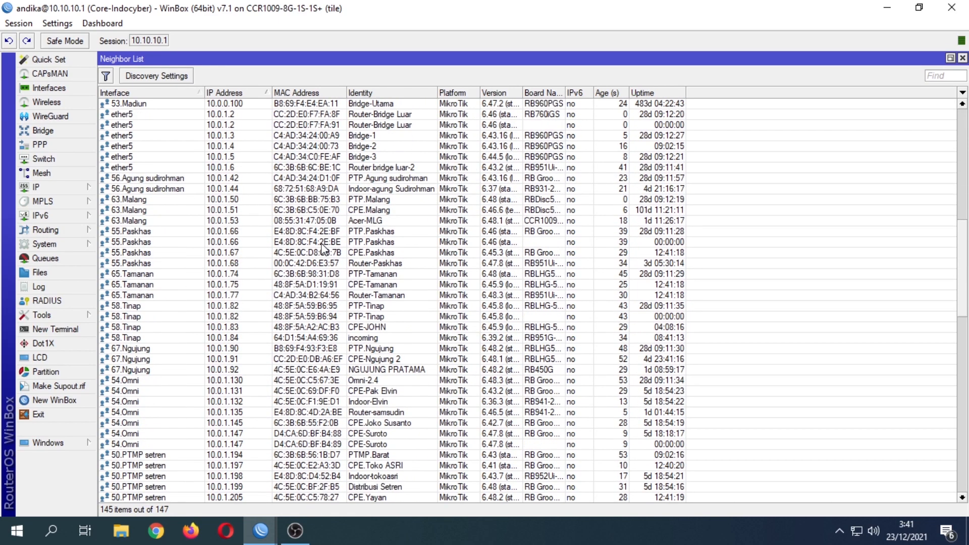
scroll(324, 248, "down", 2)
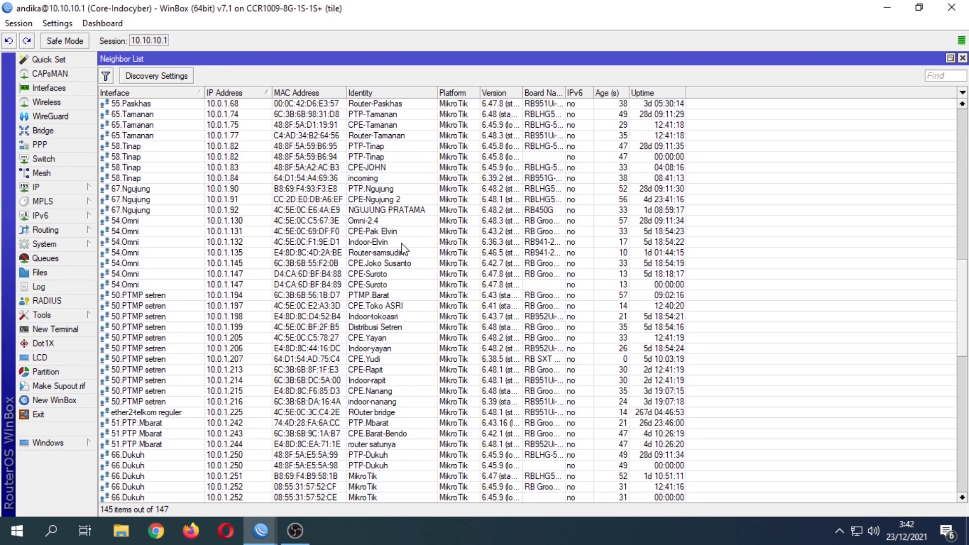
scroll(396, 319, "up", 1)
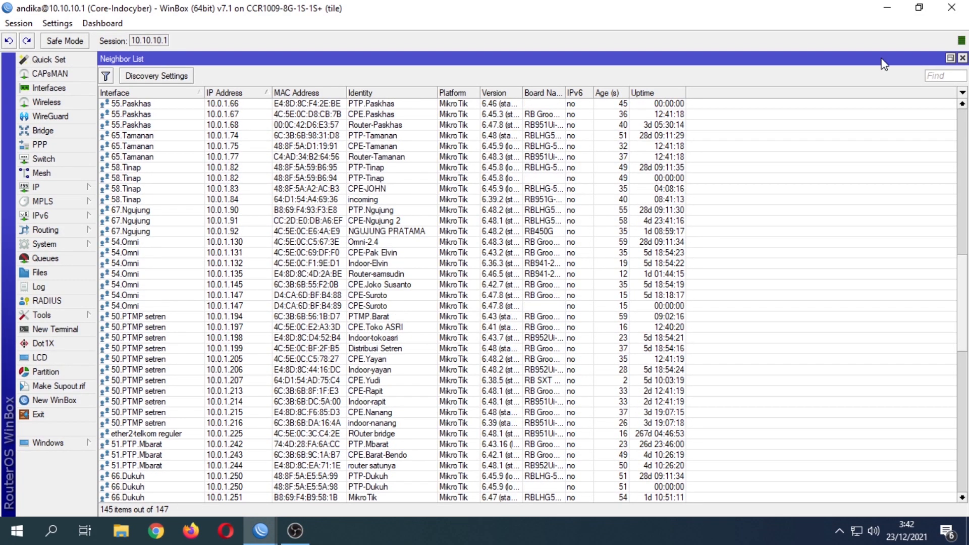
left_click(962, 59)
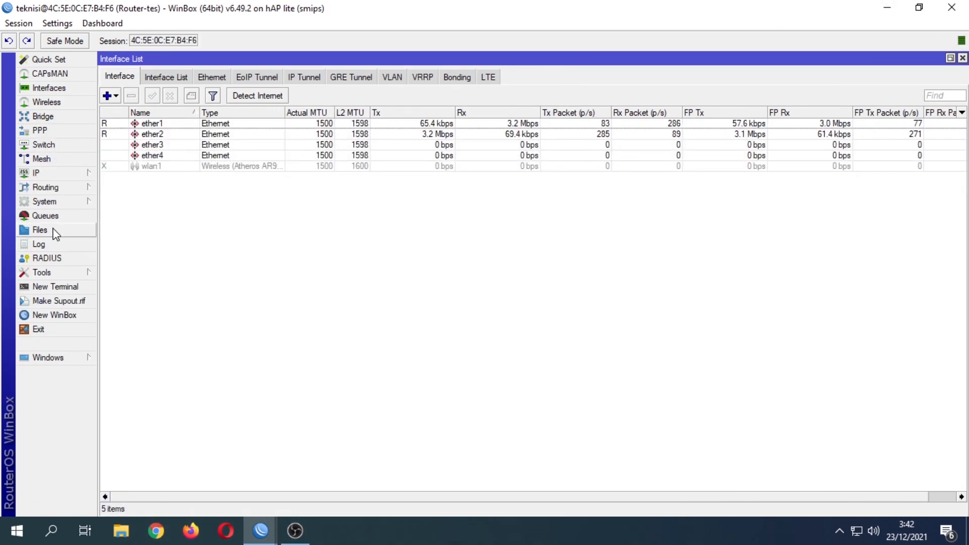
In IP > Services, disable api, api-ssl, ftp, ssh, telnet and www-ssl.
left_click(45, 202)
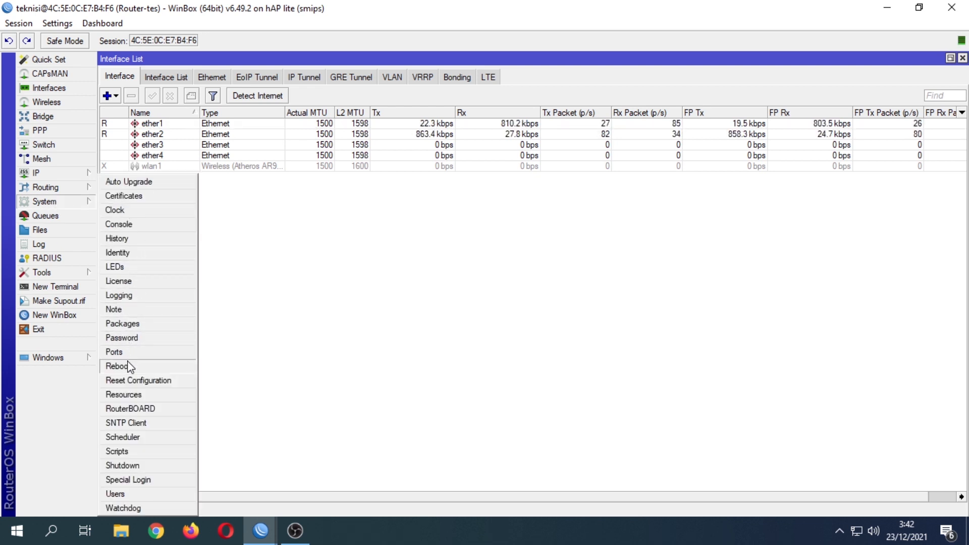
left_click(44, 176)
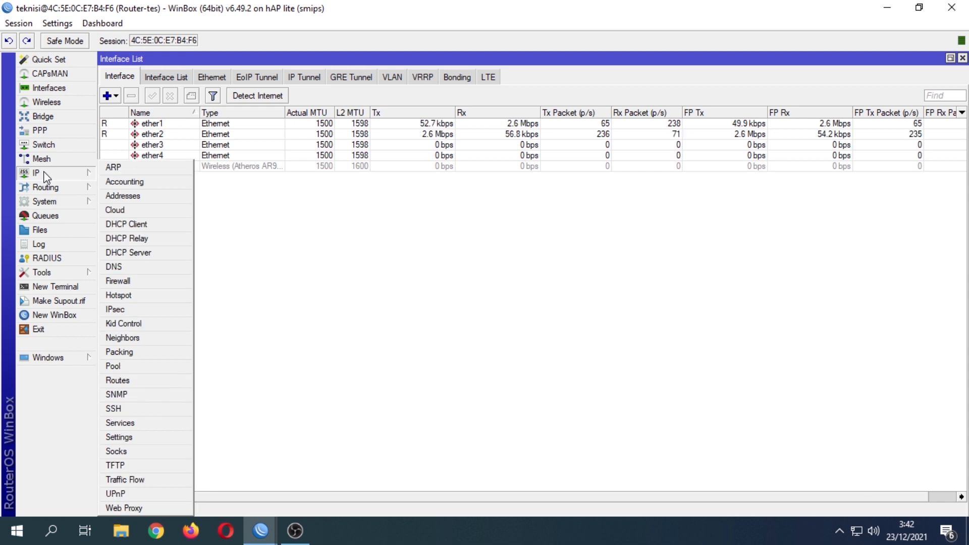
left_click(121, 422)
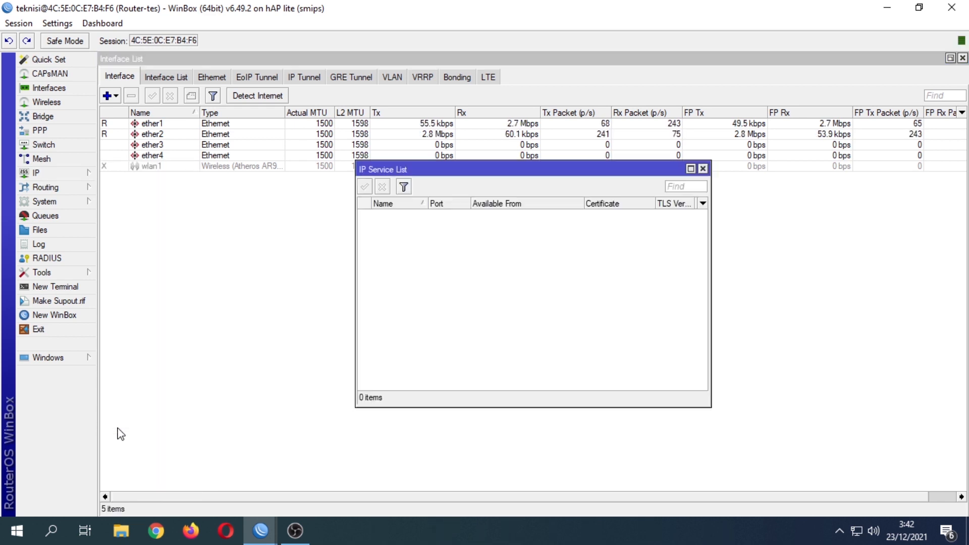
left_click(406, 216)
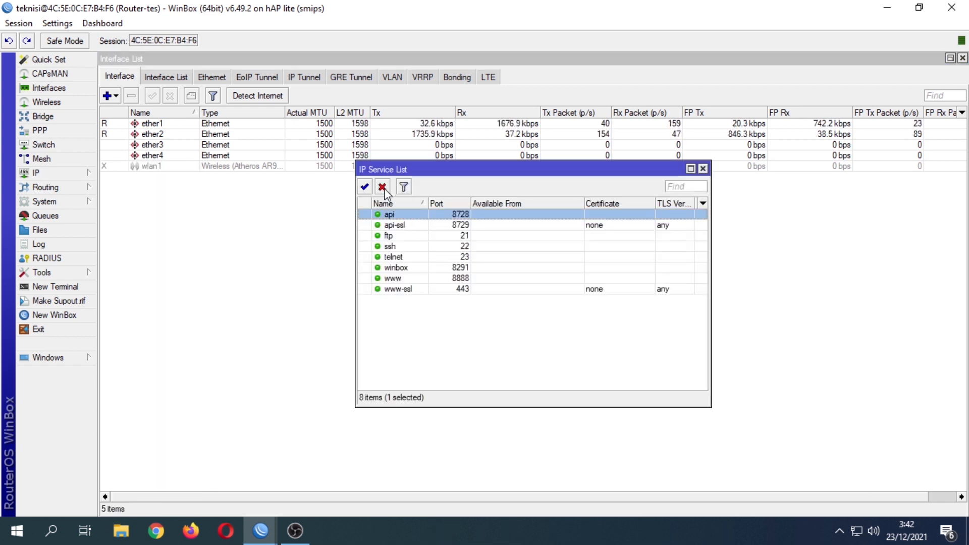
left_click(382, 187)
left_click(396, 227)
left_click(382, 187)
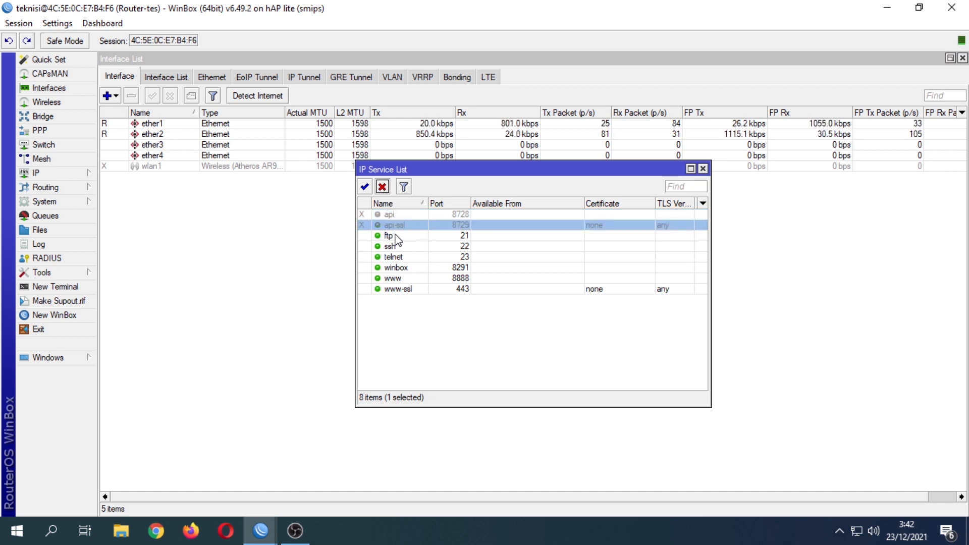
left_click(397, 235)
left_click(382, 186)
left_click(390, 247)
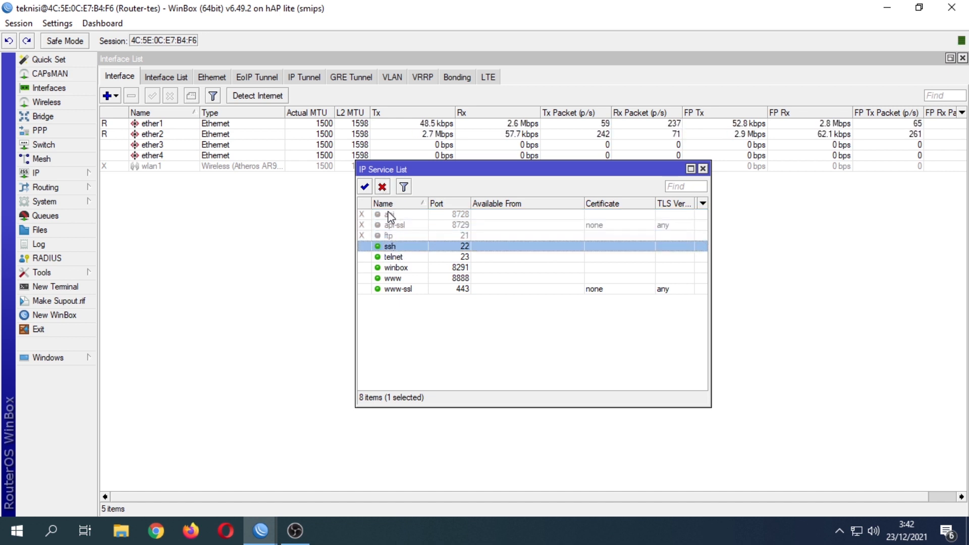
left_click(382, 187)
left_click(392, 257)
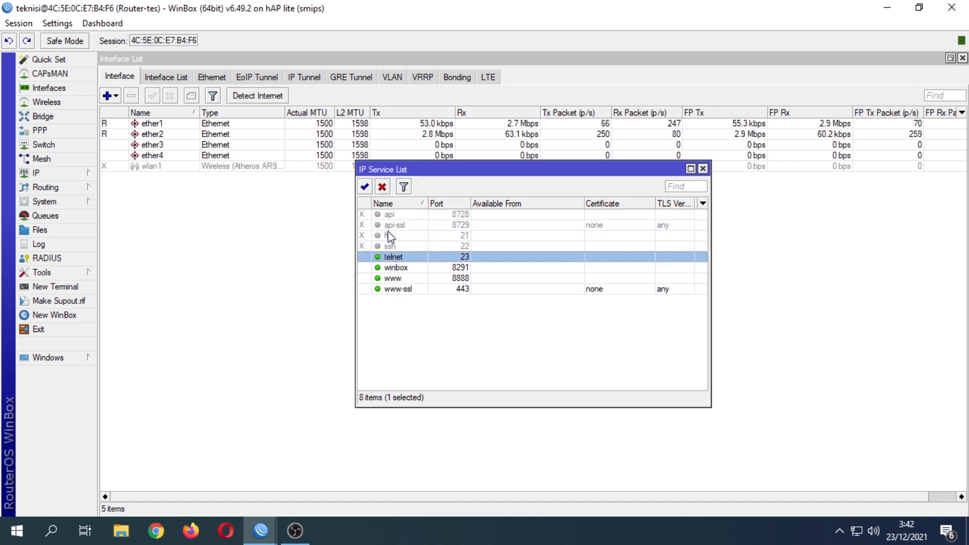
left_click(383, 186)
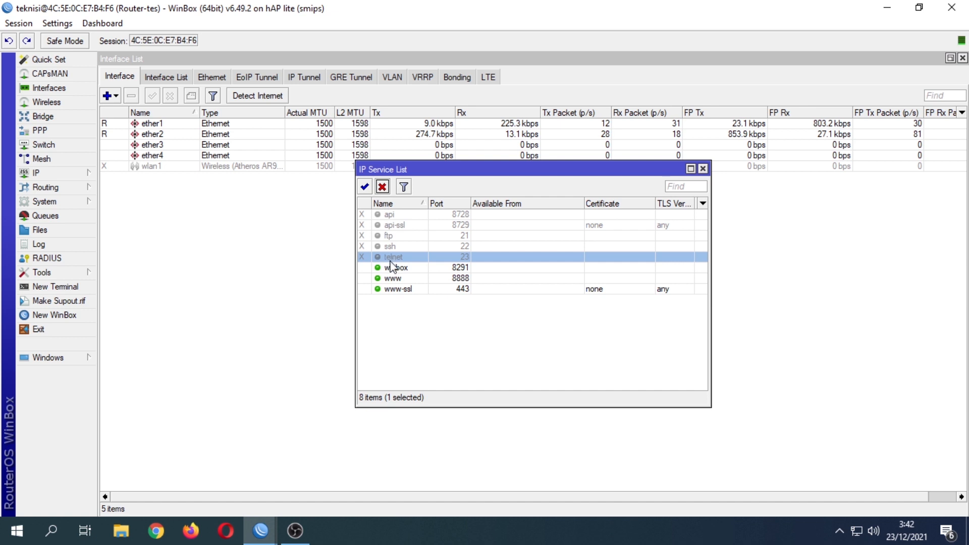
left_click(396, 289)
left_click(382, 187)
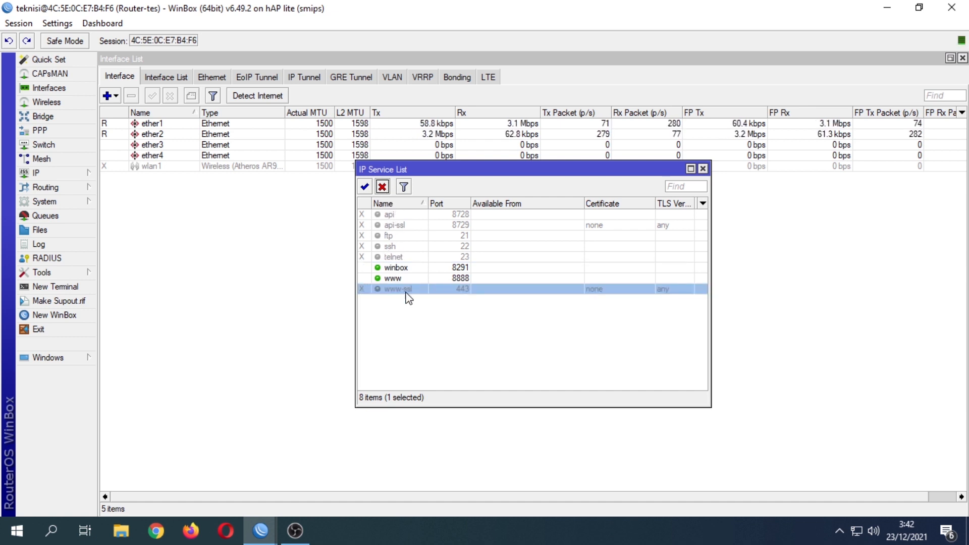
Check that the www service keeps port 8888, then close the Service List.
left_click(398, 279)
double_click(405, 279)
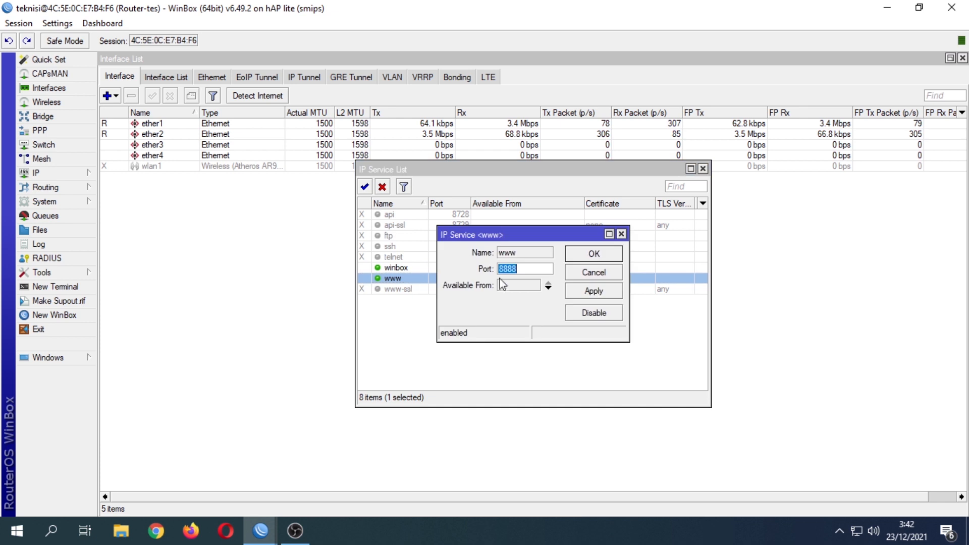
left_click_drag(520, 269, 479, 282)
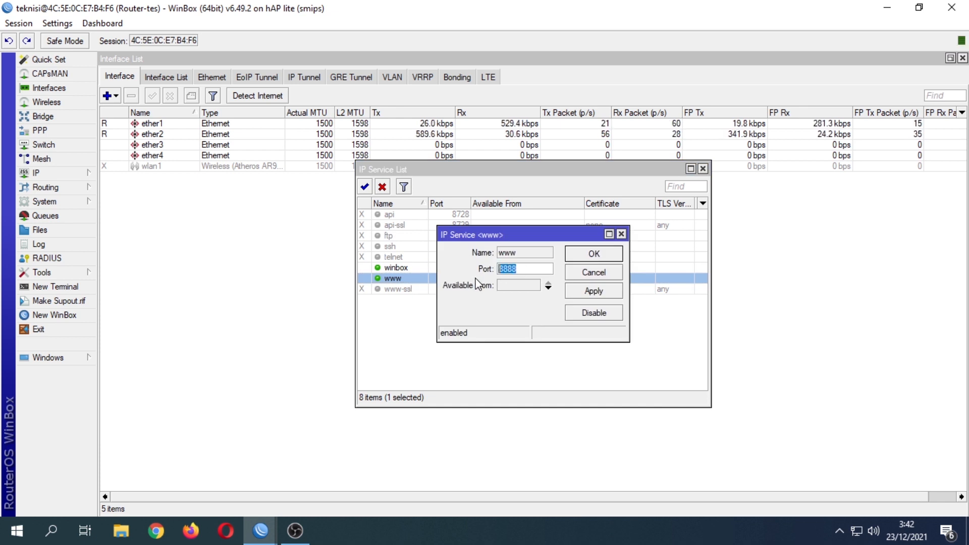
left_click(582, 257)
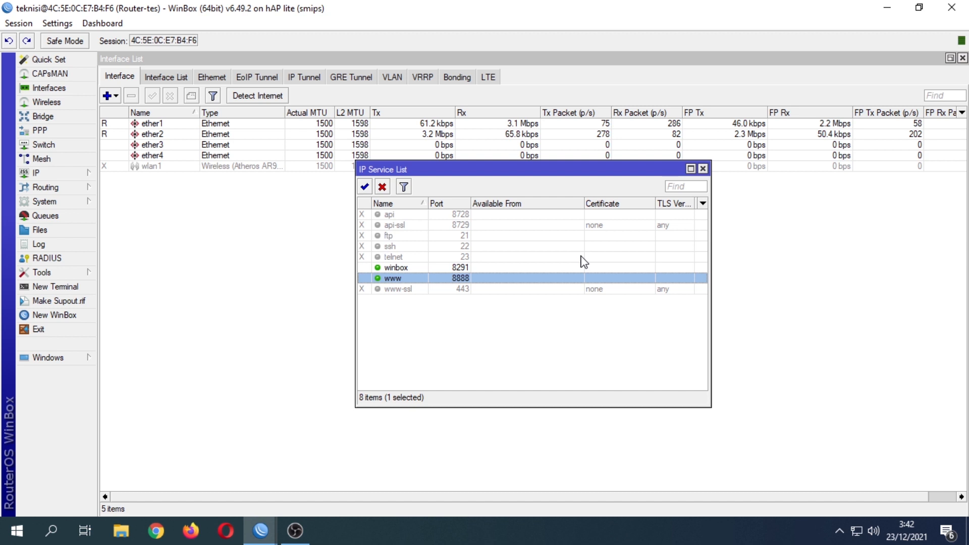
left_click(703, 170)
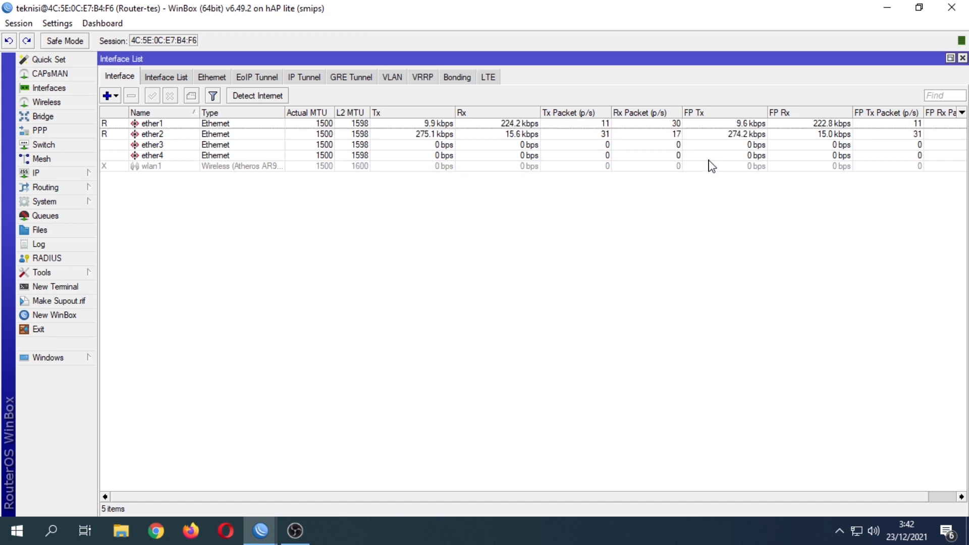